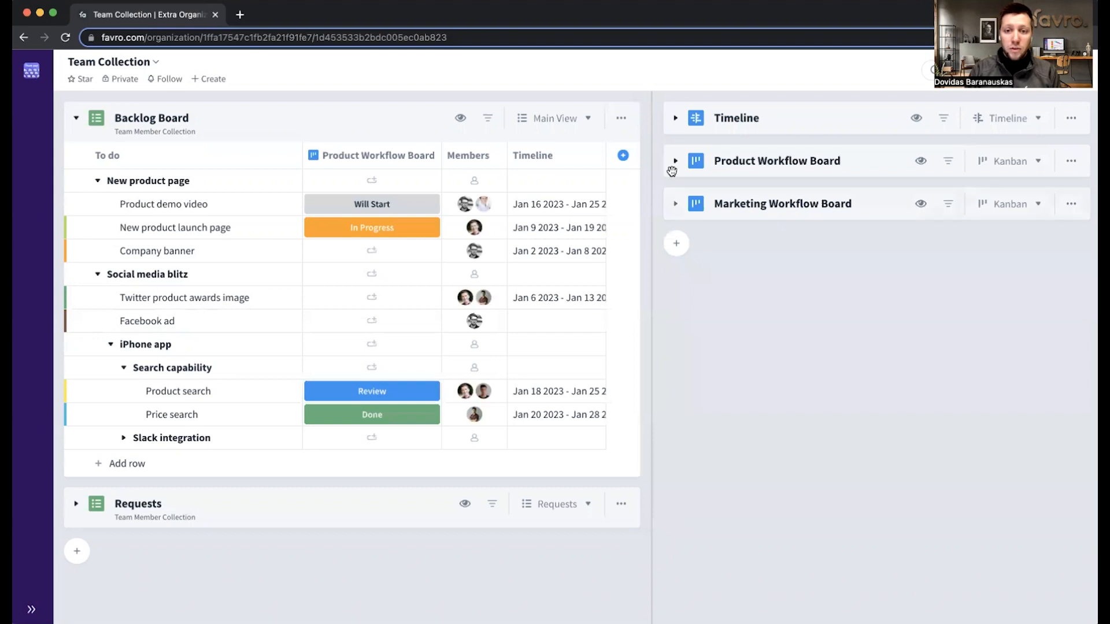
# Widen the column holding the Timeline board in Team Collection and expand that board to show its January 2023 cards
pyautogui.moveTo(652, 130); pyautogui.dragTo(522, 138)
pyautogui.click(544, 118)
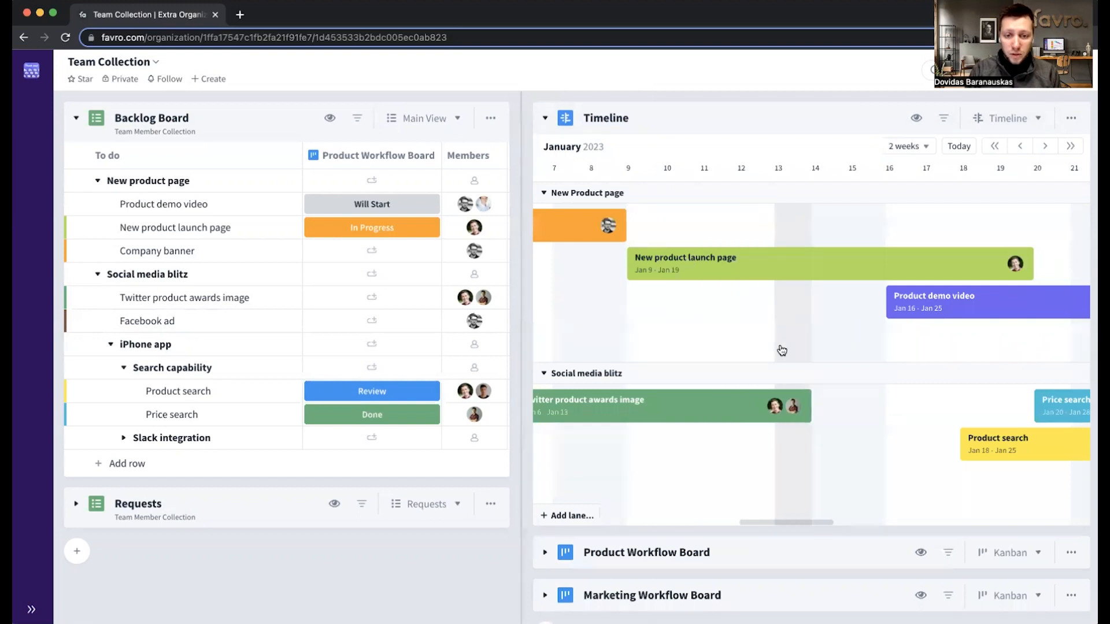
pyautogui.hscroll(2, 832, 350)
pyautogui.hscroll(2, 848, 353)
pyautogui.scroll(-1, 848, 353)
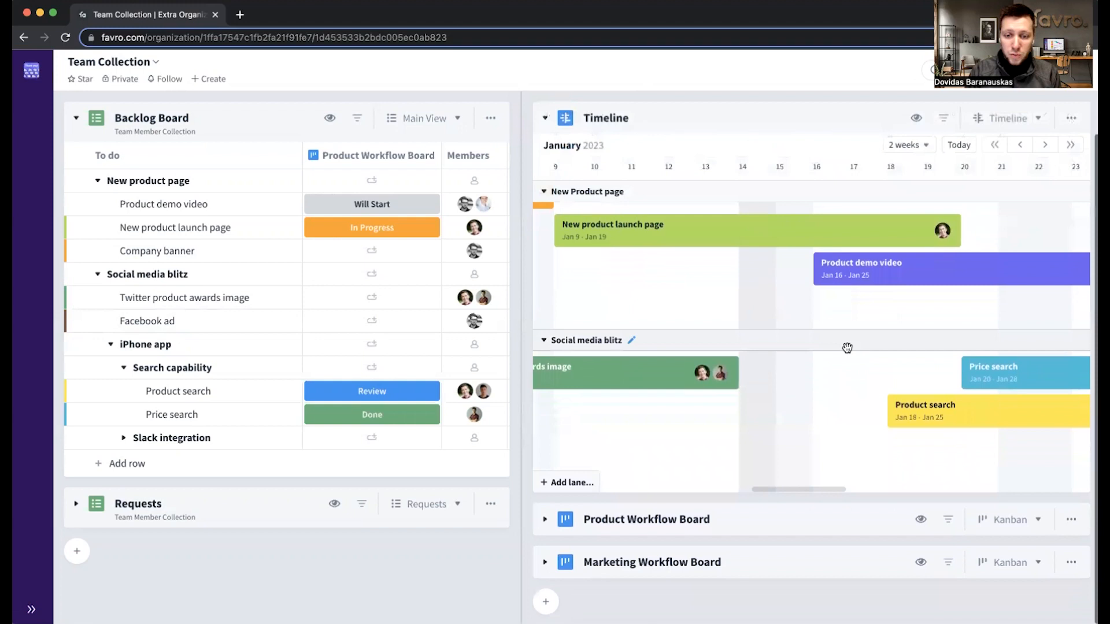
# Expand the Product Workflow Board and look through its Kanban columns from Will Start to Done
pyautogui.click(771, 519)
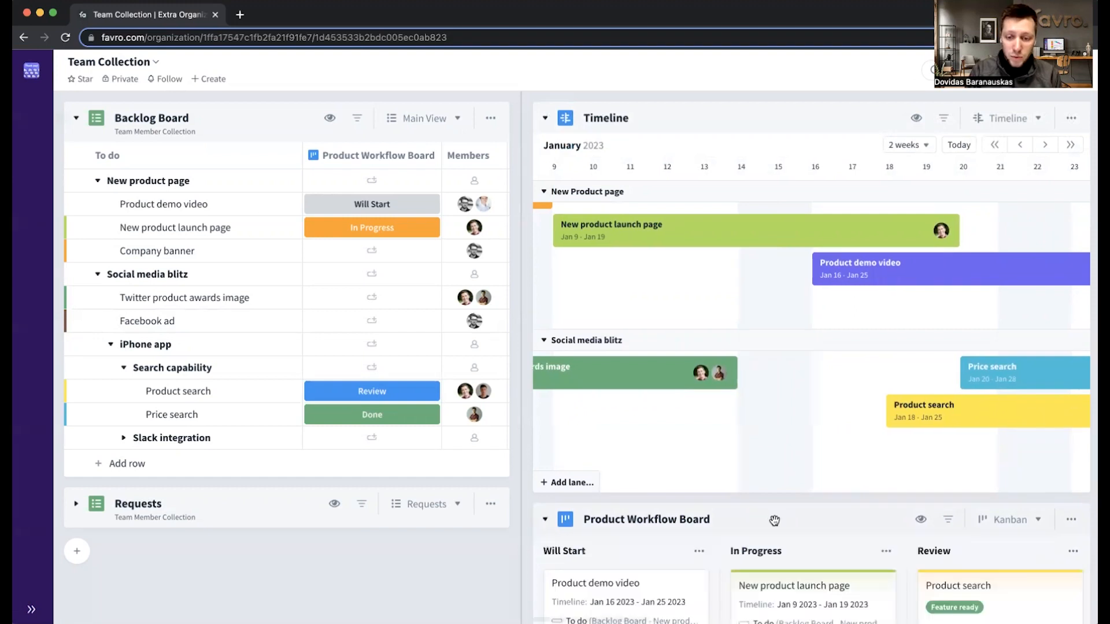
pyautogui.scroll(-6, 775, 521)
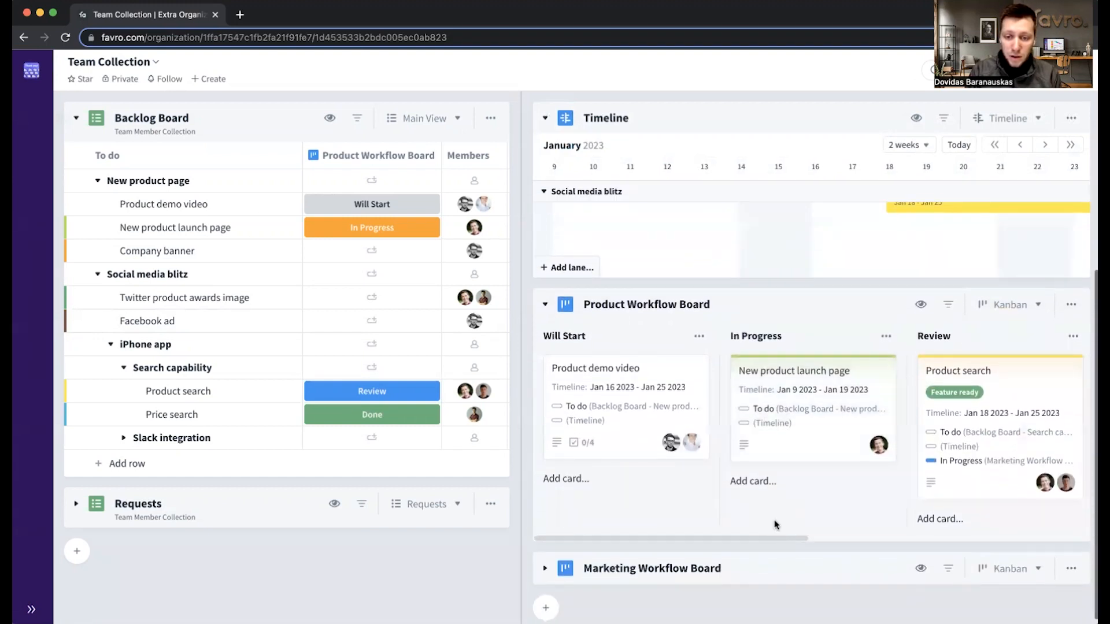
pyautogui.hscroll(3, 777, 525)
pyautogui.hscroll(5, 774, 520)
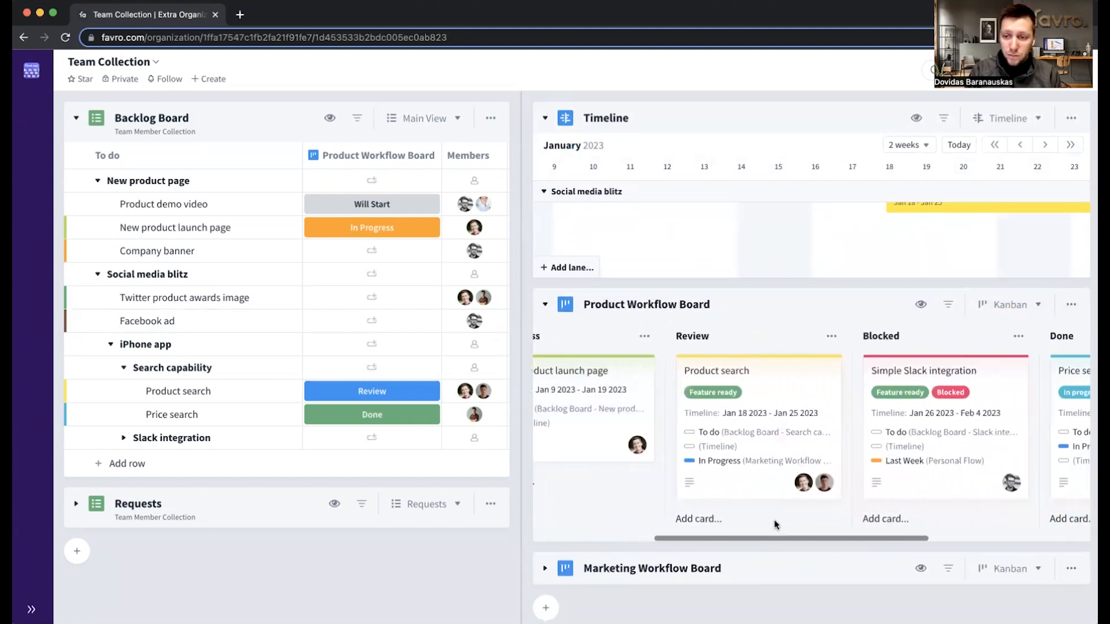
# Expand the Marketing Workflow Board and look through its Kanban columns from To do to Ready to Launch
pyautogui.scroll(-1, 775, 521)
pyautogui.click(771, 568)
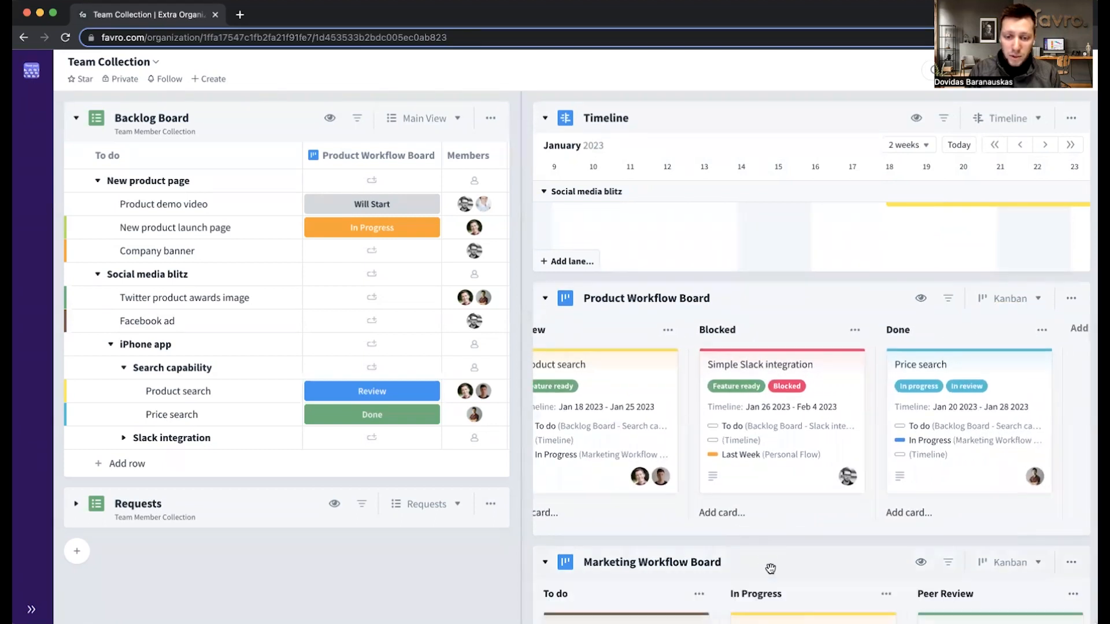
pyautogui.scroll(-5, 772, 570)
pyautogui.scroll(-2, 773, 572)
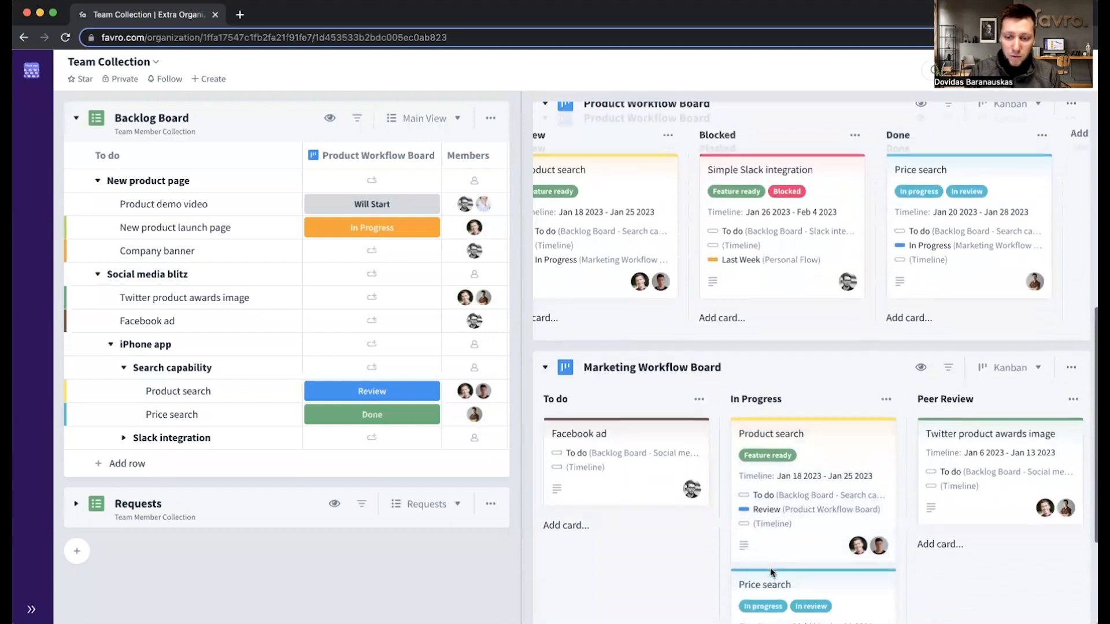
pyautogui.hscroll(4, 773, 574)
pyautogui.hscroll(2, 773, 573)
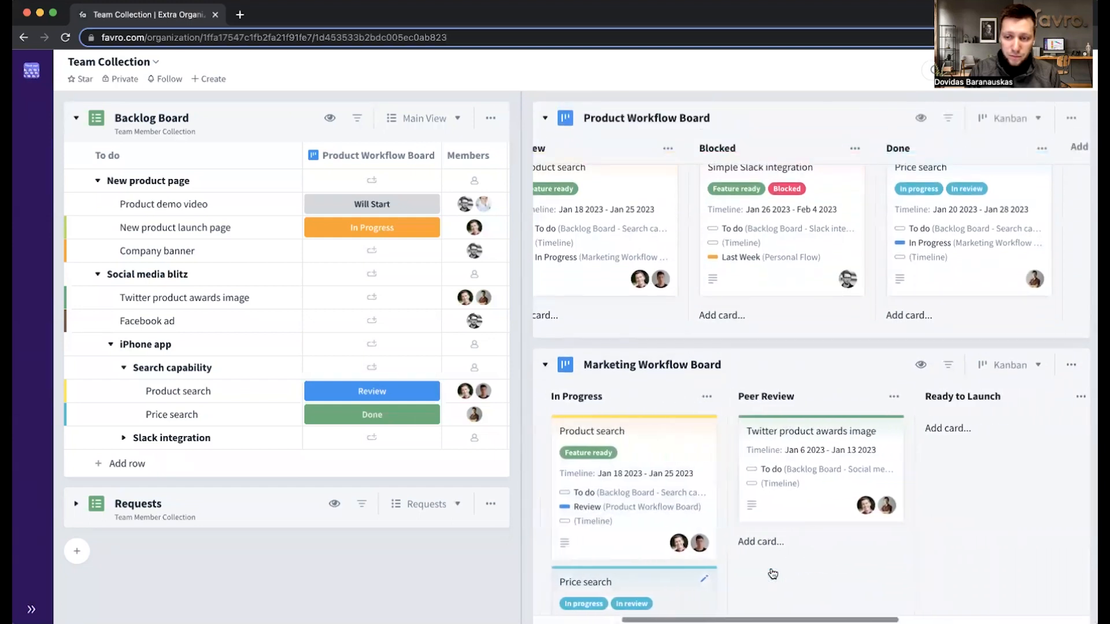
pyautogui.hscroll(-4, 772, 573)
pyautogui.hscroll(-2, 773, 574)
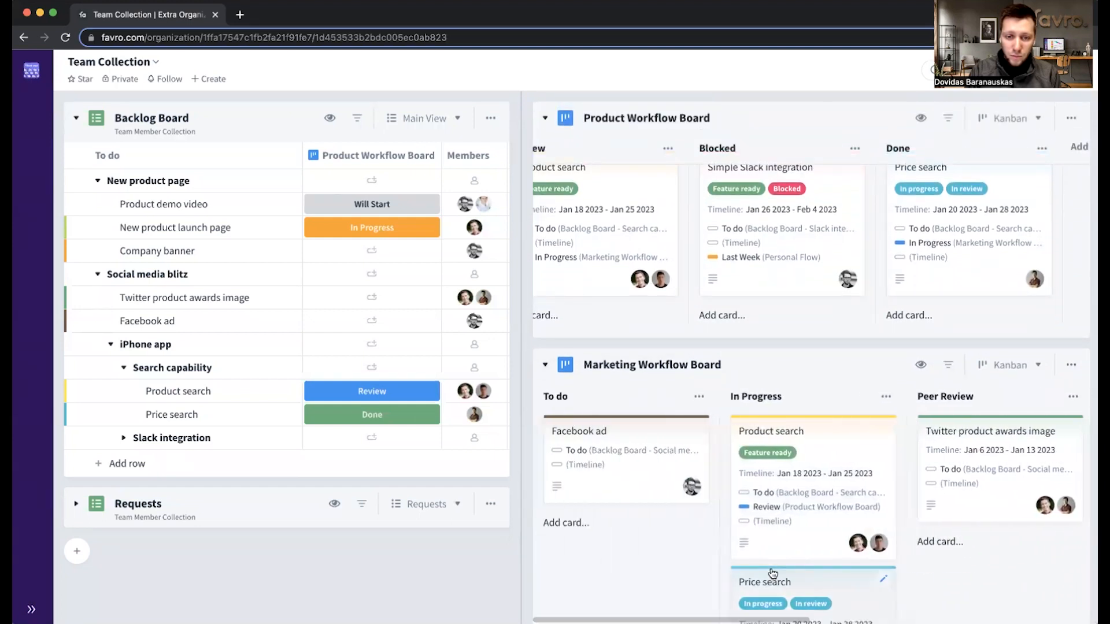
pyautogui.hscroll(-6, 677, 322)
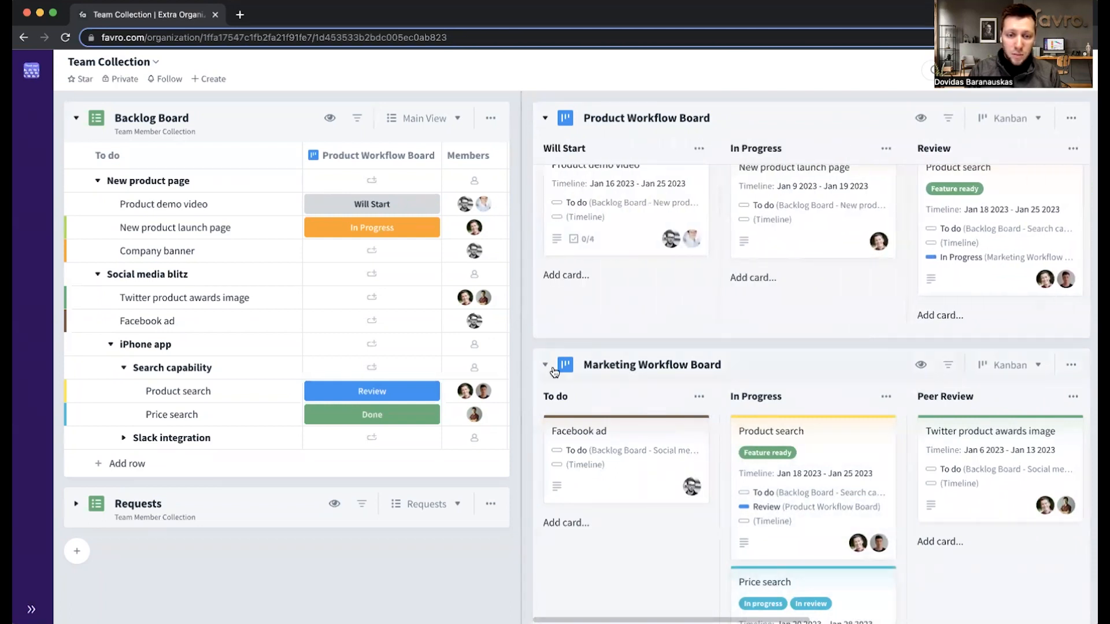
# Open the Team Member Collection in the Z. How To Class folder
pyautogui.scroll(5, 557, 373)
pyautogui.scroll(3, 557, 373)
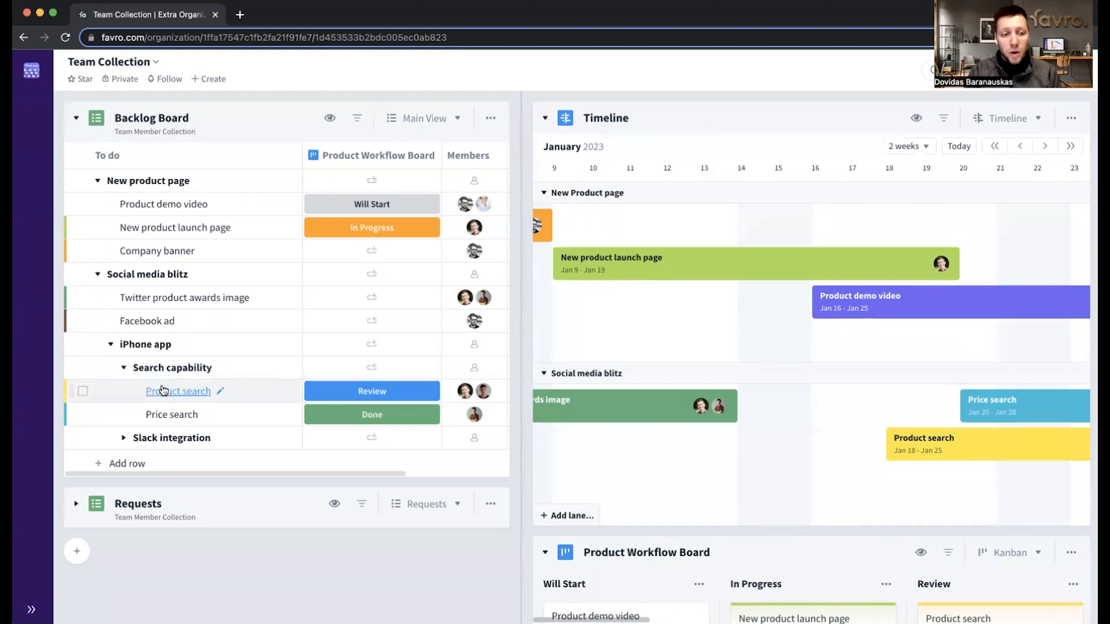
pyautogui.moveTo(45, 402)
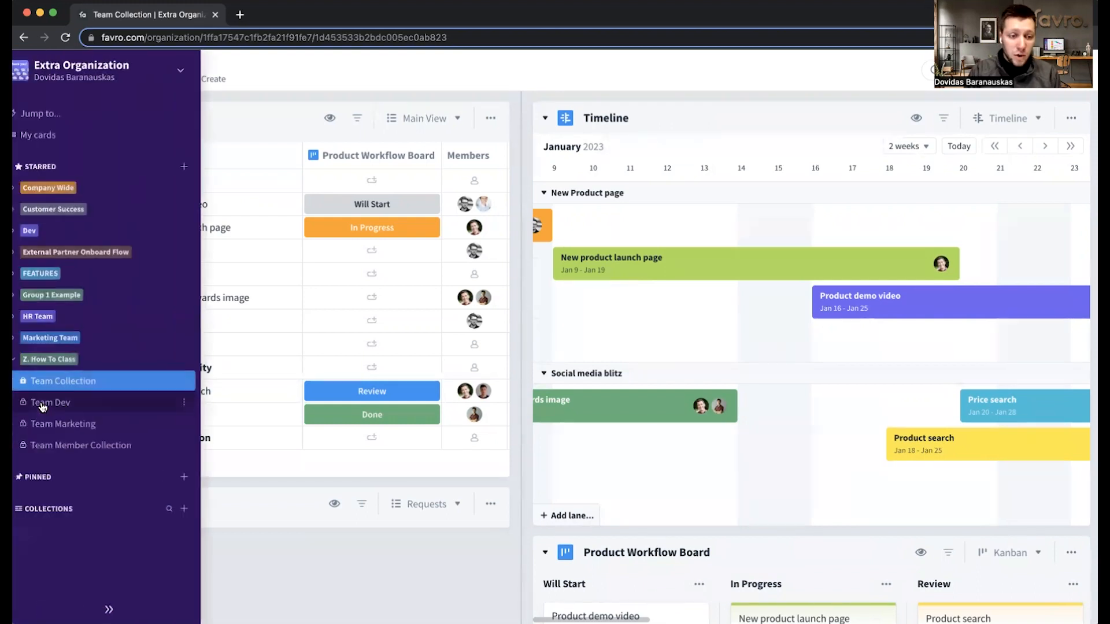
pyautogui.click(118, 450)
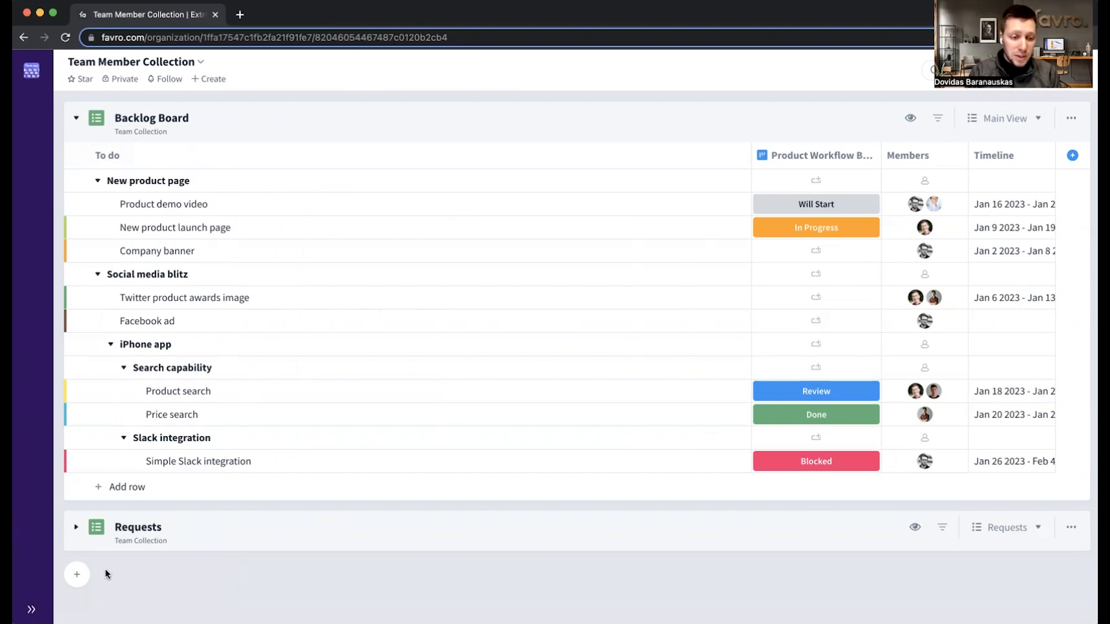
pyautogui.click(81, 578)
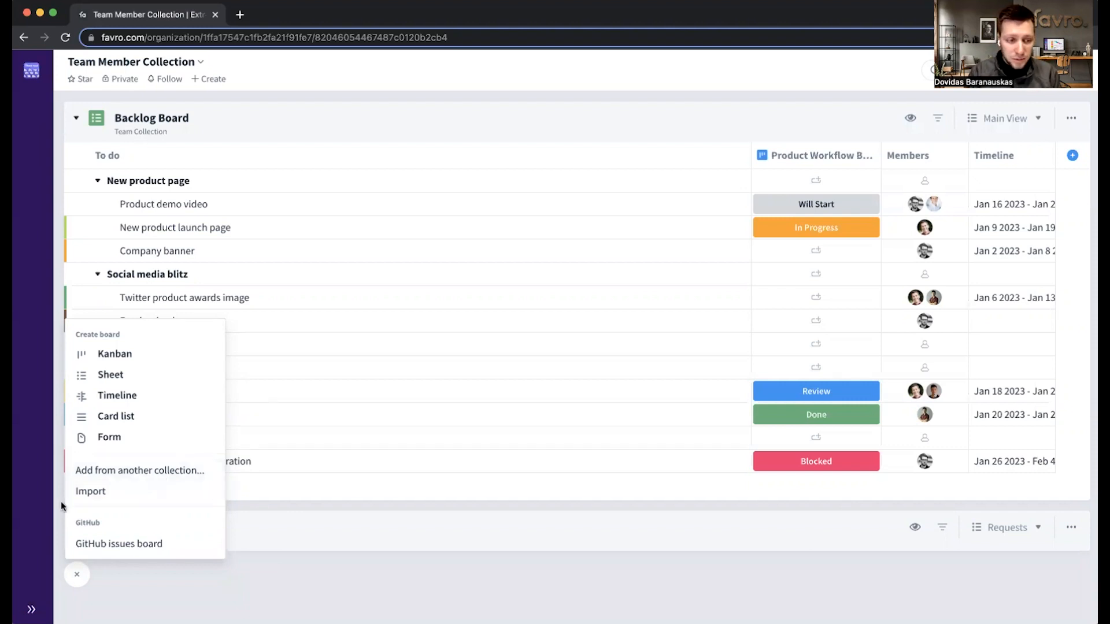
pyautogui.click(36, 604)
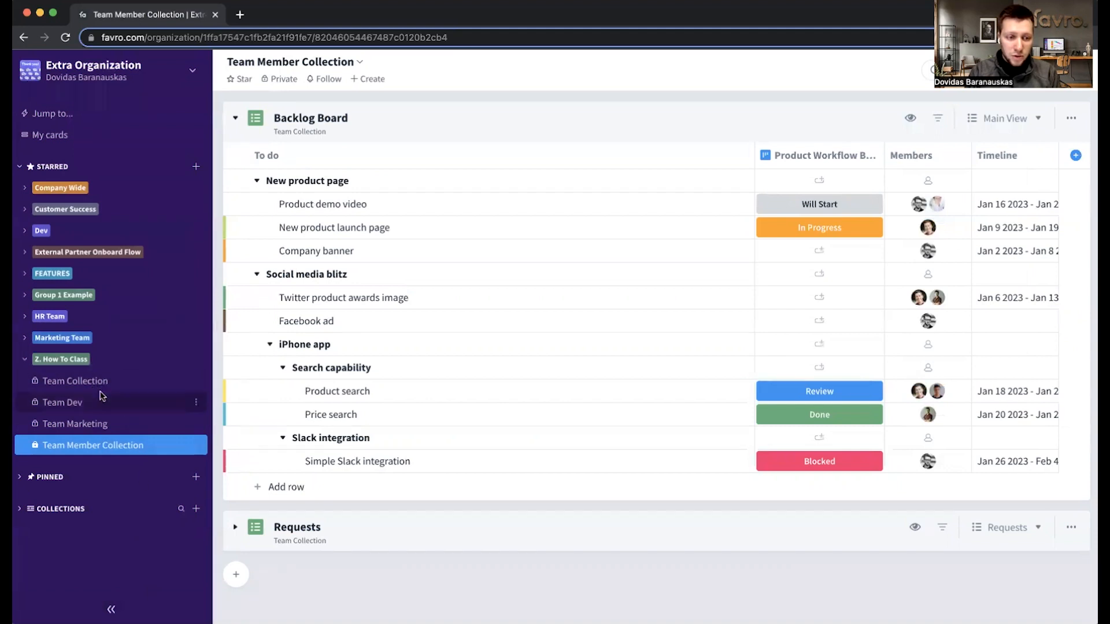
pyautogui.click(111, 609)
# Add the existing Timeline board from Team Collection to the Team Member Collection, searching for "team collection" to find it
pyautogui.click(76, 575)
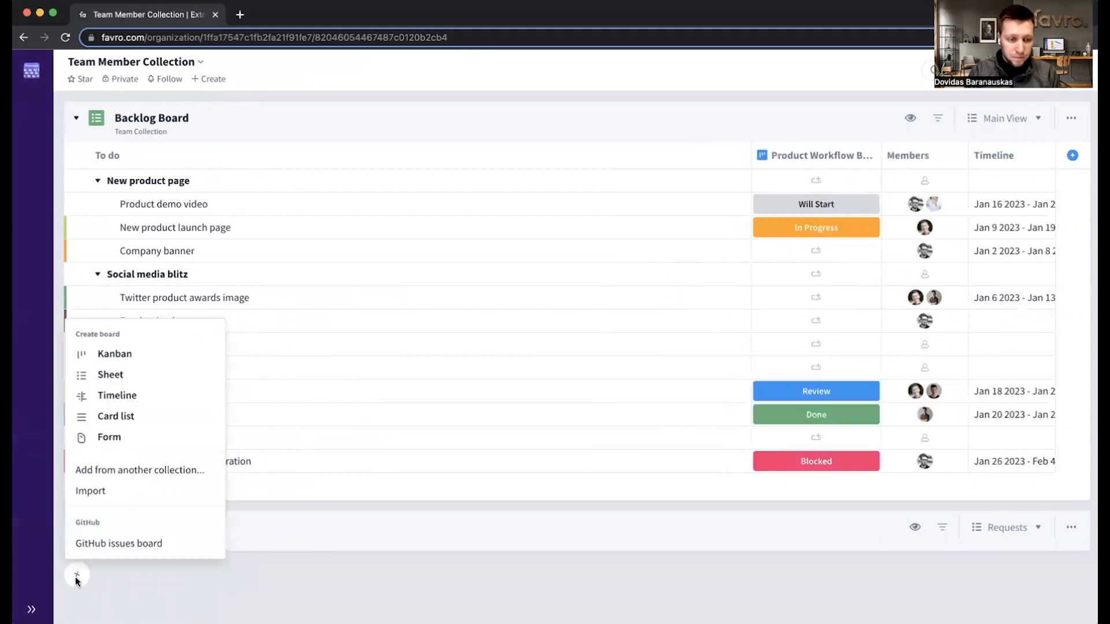
pyautogui.click(152, 472)
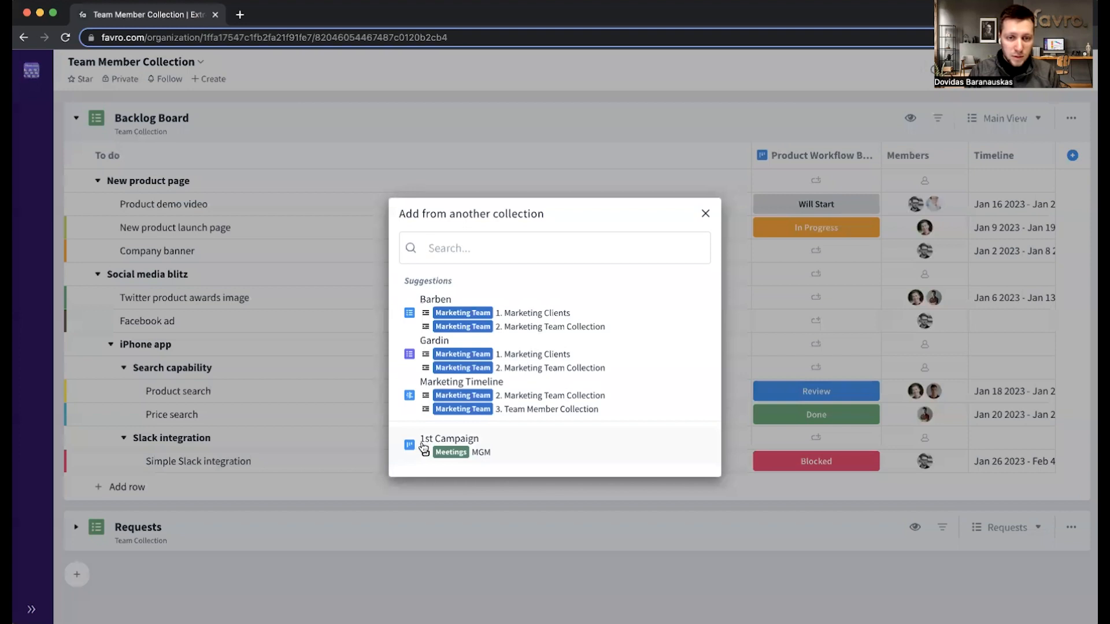
pyautogui.write('team collection')
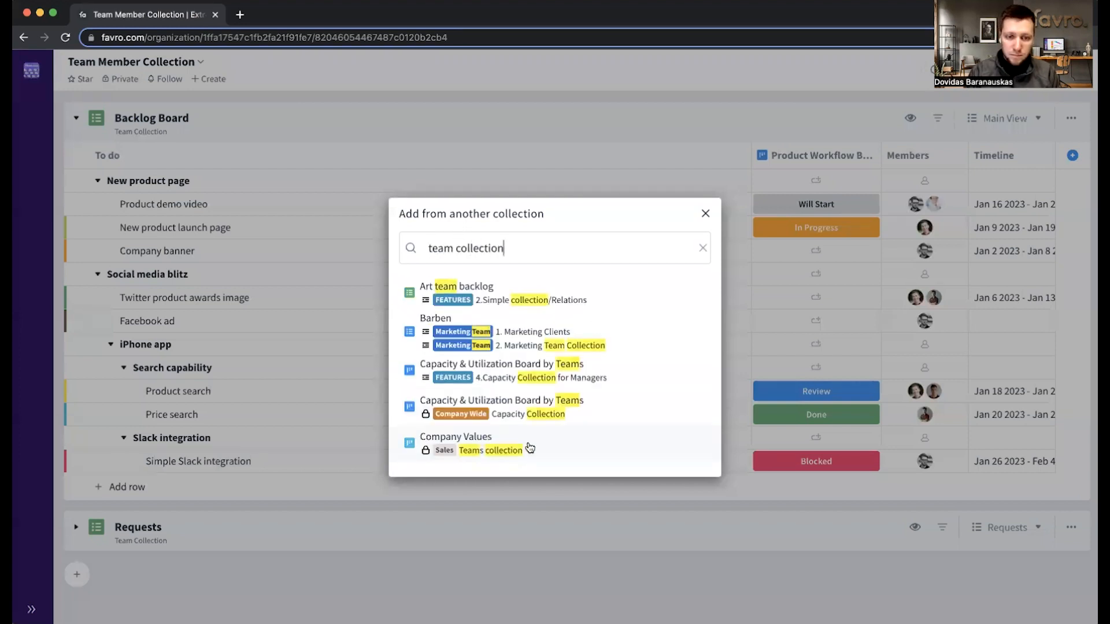
pyautogui.scroll(-10, 563, 435)
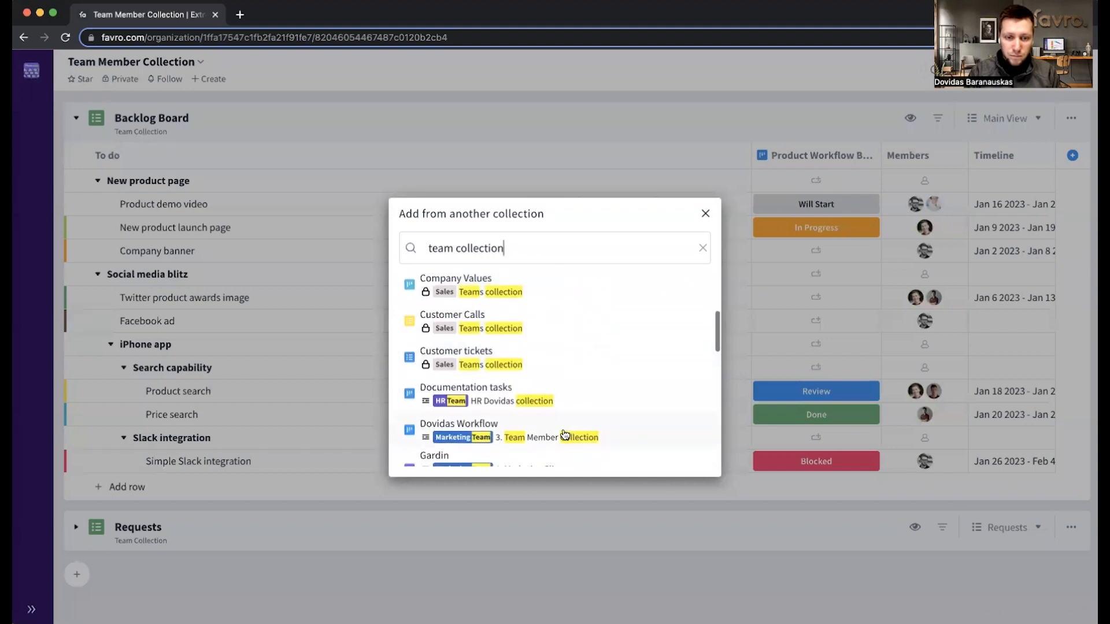
pyautogui.scroll(-5, 565, 435)
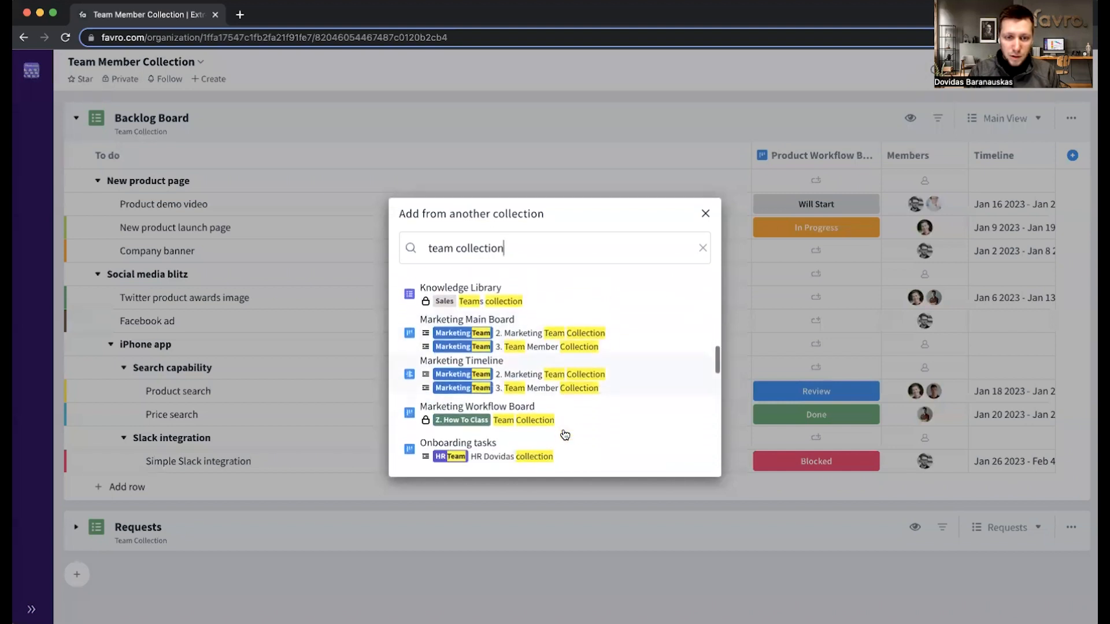
pyautogui.scroll(-5, 564, 434)
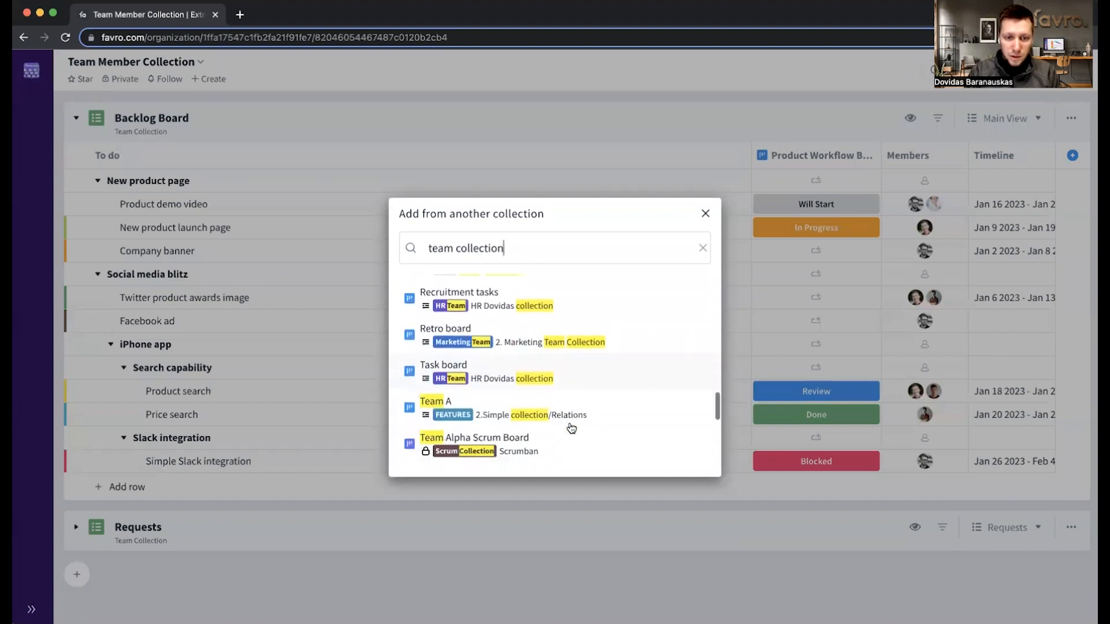
pyautogui.scroll(-4, 570, 430)
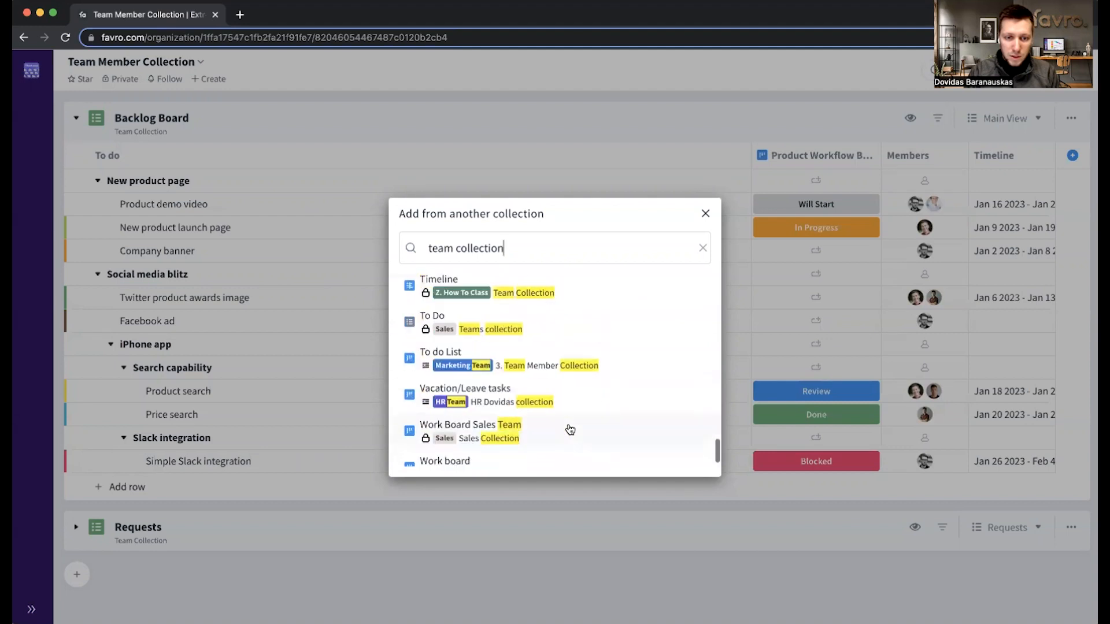
pyautogui.scroll(-1, 566, 430)
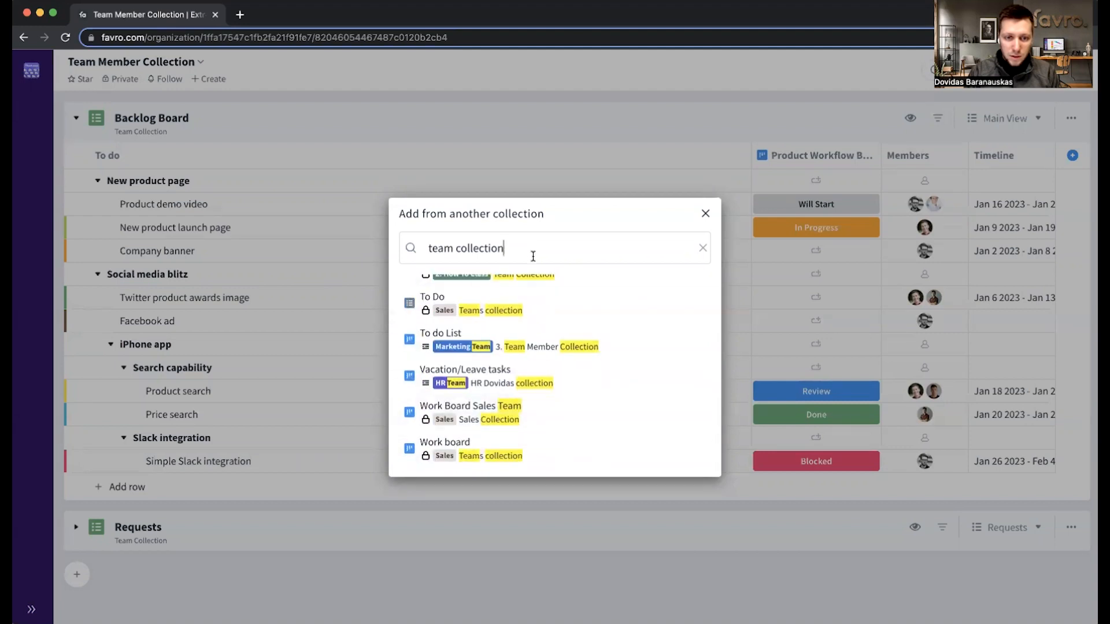
pyautogui.scroll(4, 531, 395)
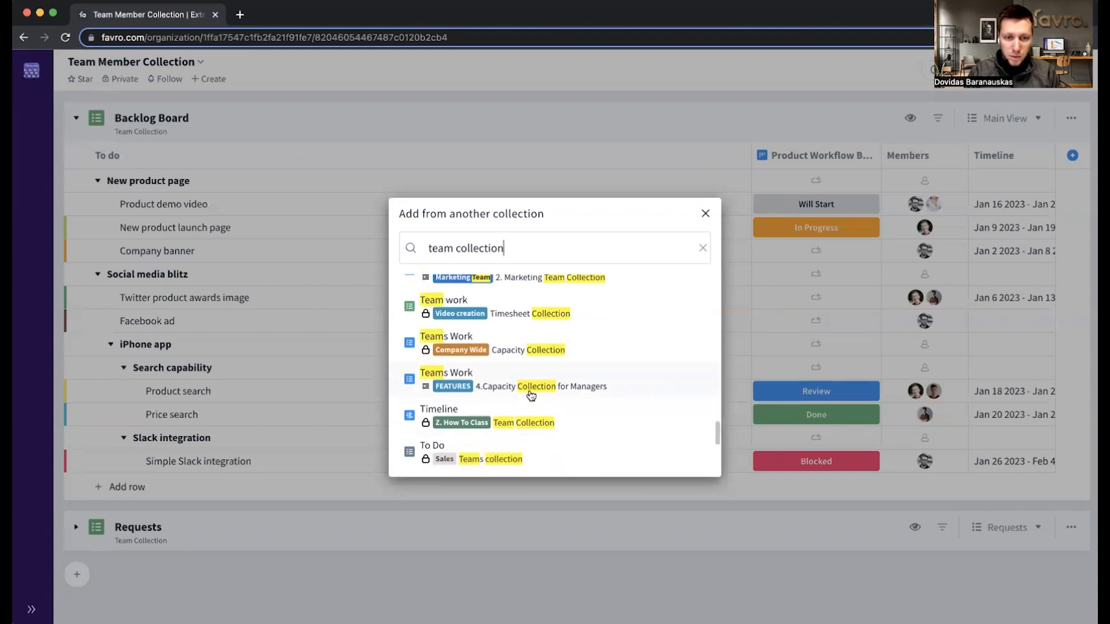
pyautogui.click(526, 415)
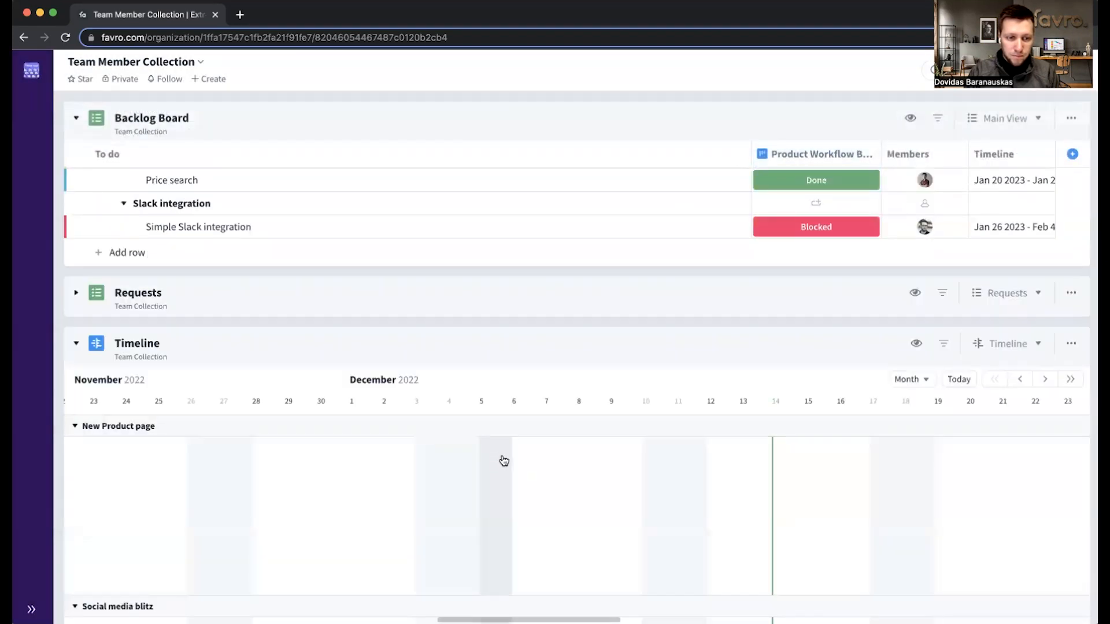
# Move the added Timeline board forward to January 2023 and review the scheduled cards in both lanes
pyautogui.scroll(-2, 504, 461)
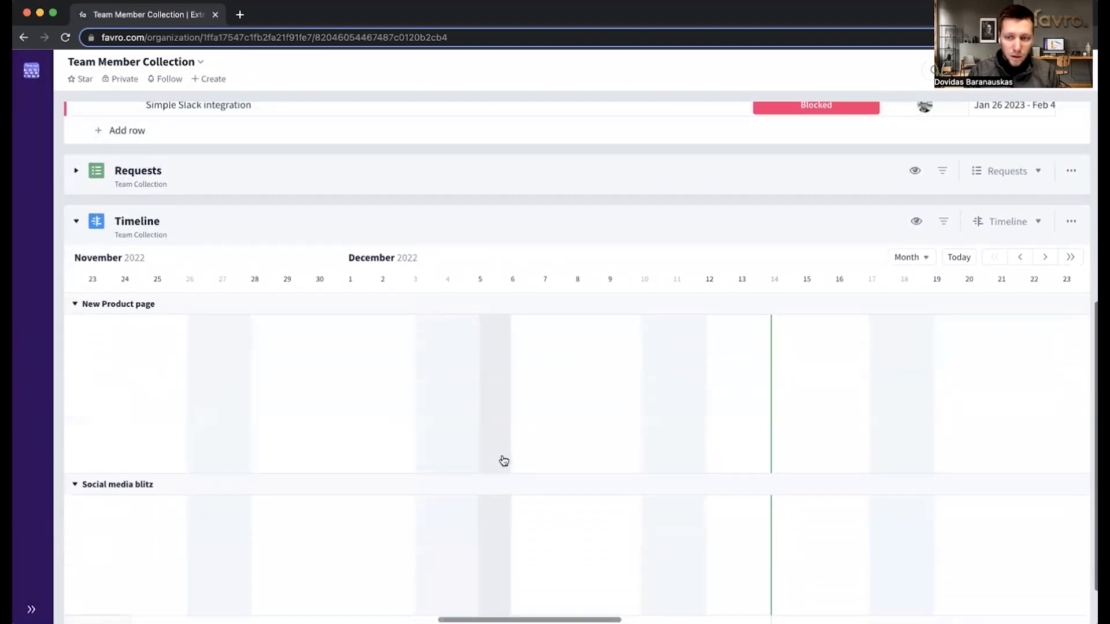
pyautogui.scroll(-1, 503, 461)
pyautogui.click(1067, 215)
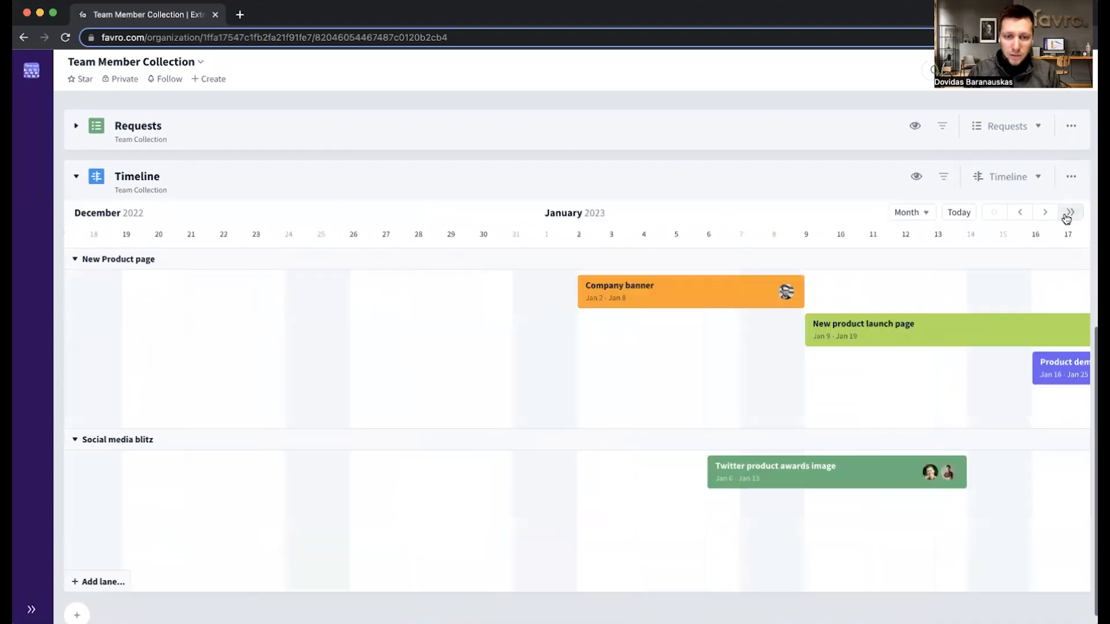
pyautogui.hscroll(10, 841, 349)
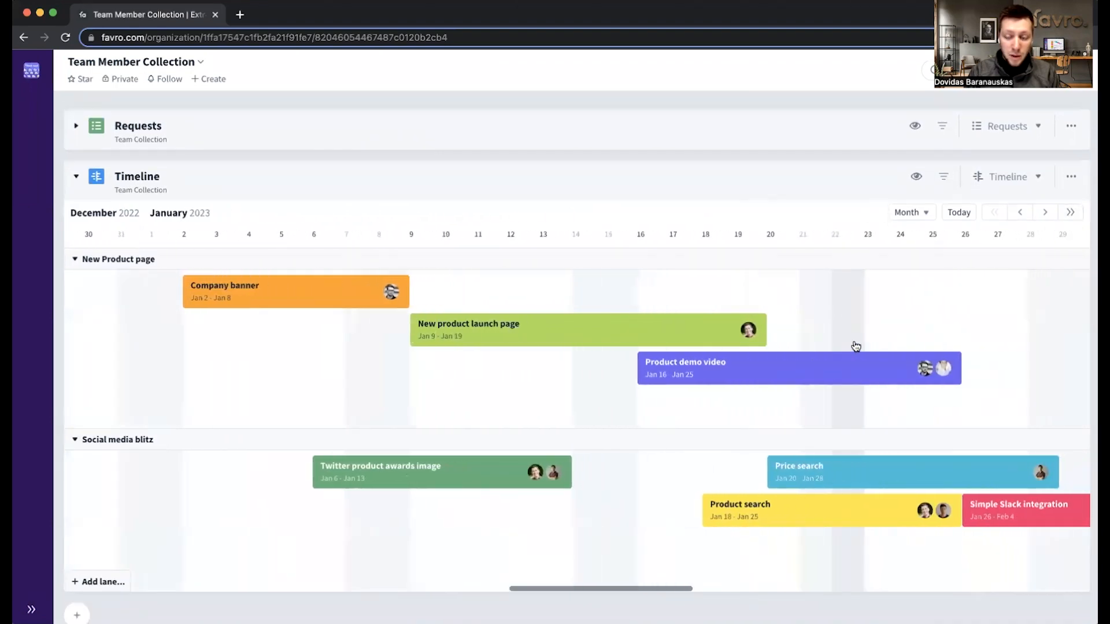
pyautogui.hscroll(3, 857, 347)
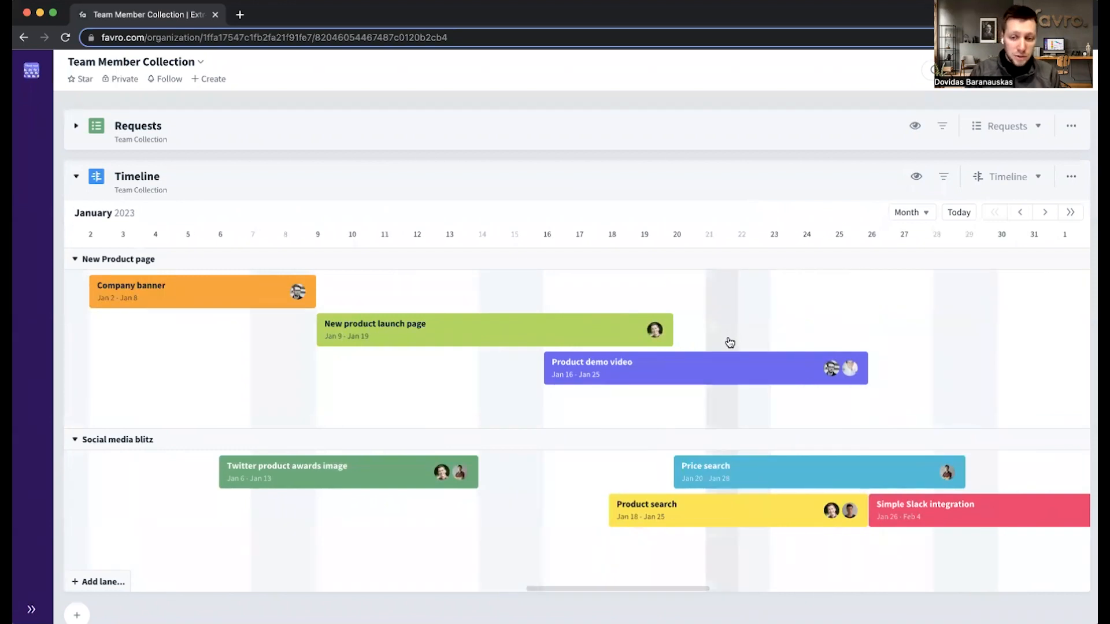
pyautogui.scroll(10, 730, 343)
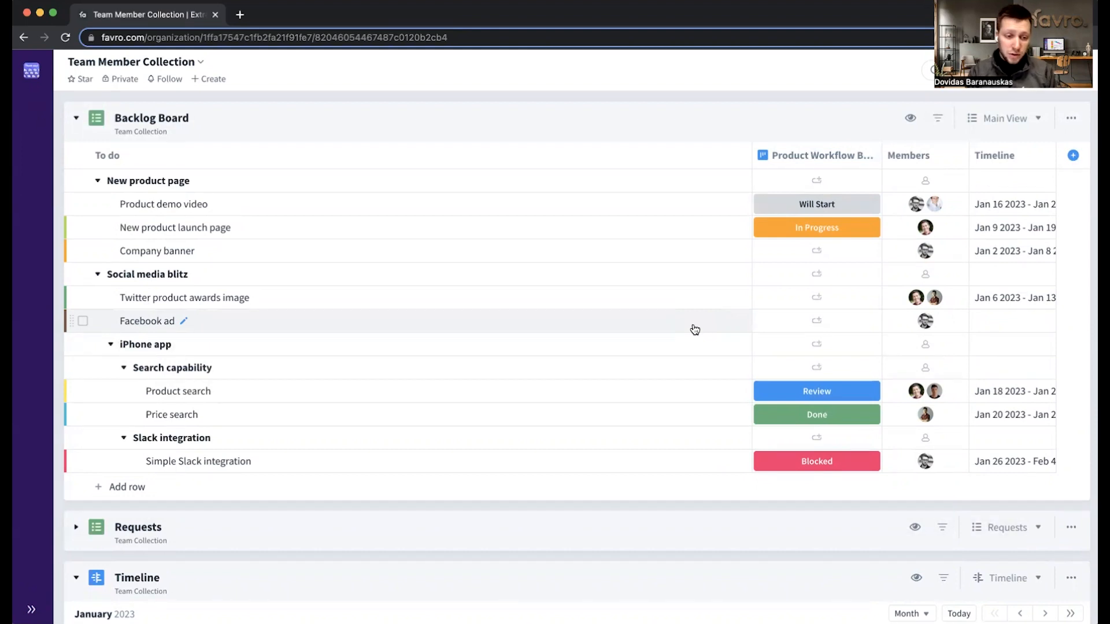
# Examine the Team Member Collection's additional options, such as saving it as a collection template, without changing anything
pyautogui.click(201, 64)
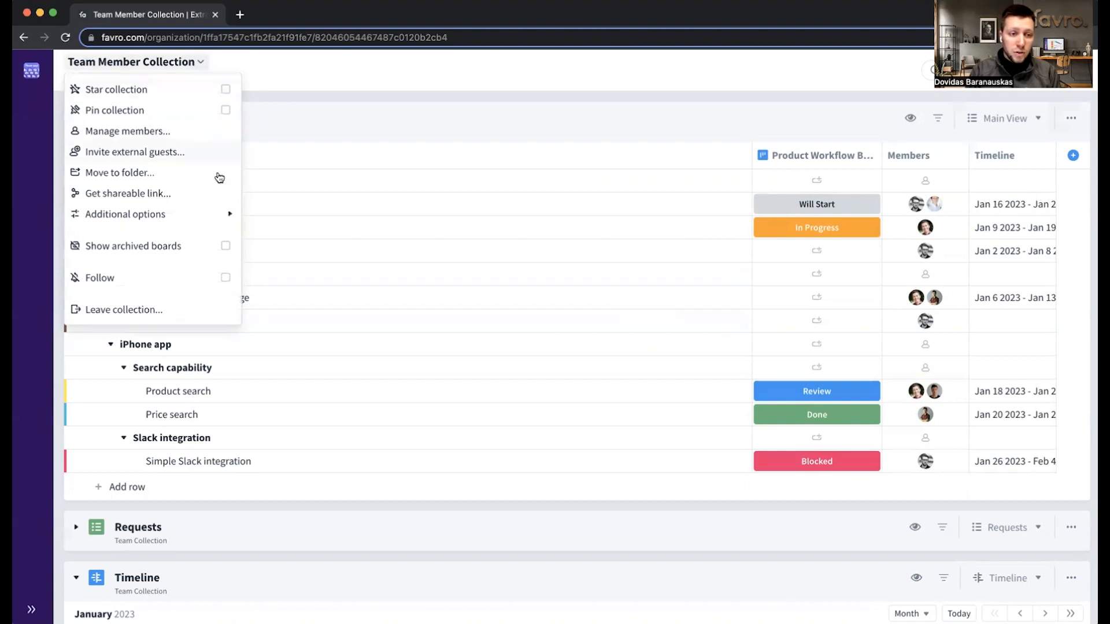
pyautogui.moveTo(225, 218)
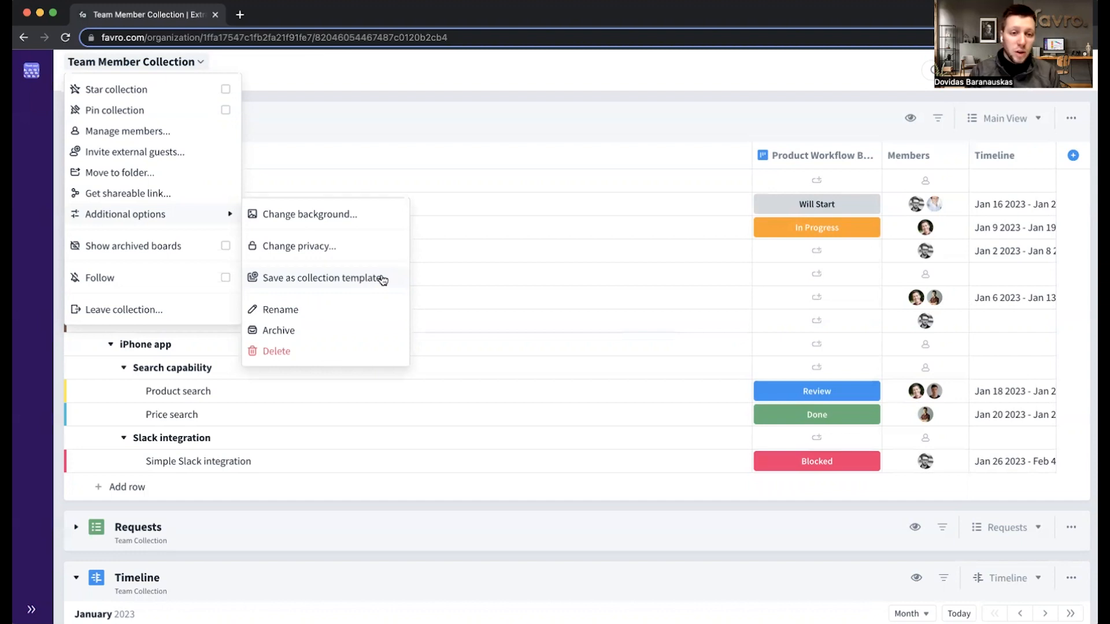
pyautogui.click(587, 95)
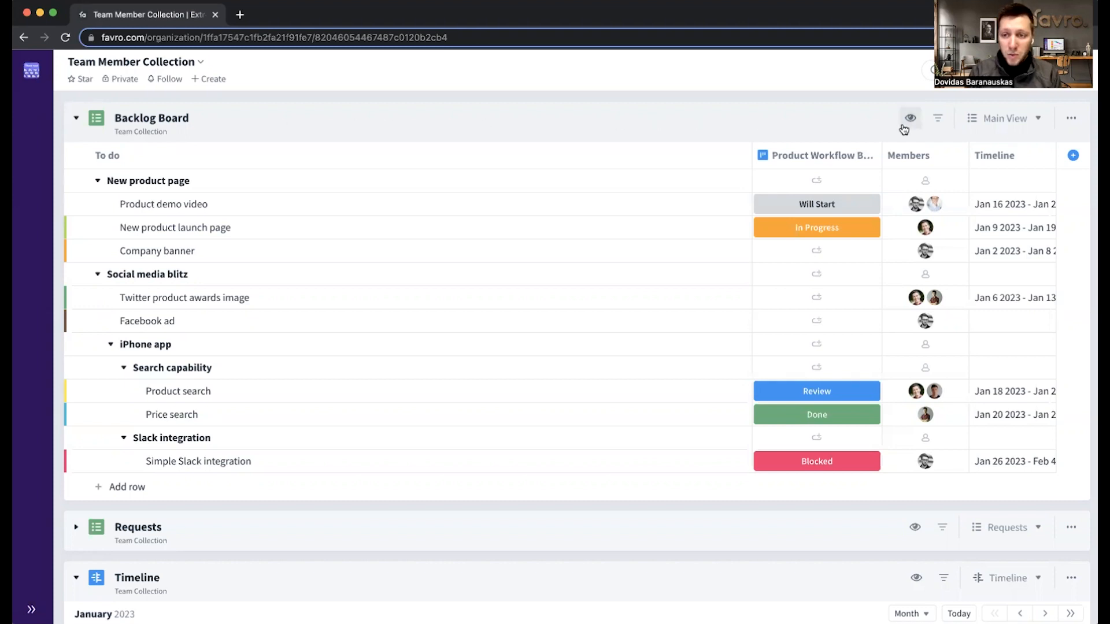
# Switch the Backlog Board from Main View to the saved view named after the individual team member
pyautogui.click(998, 118)
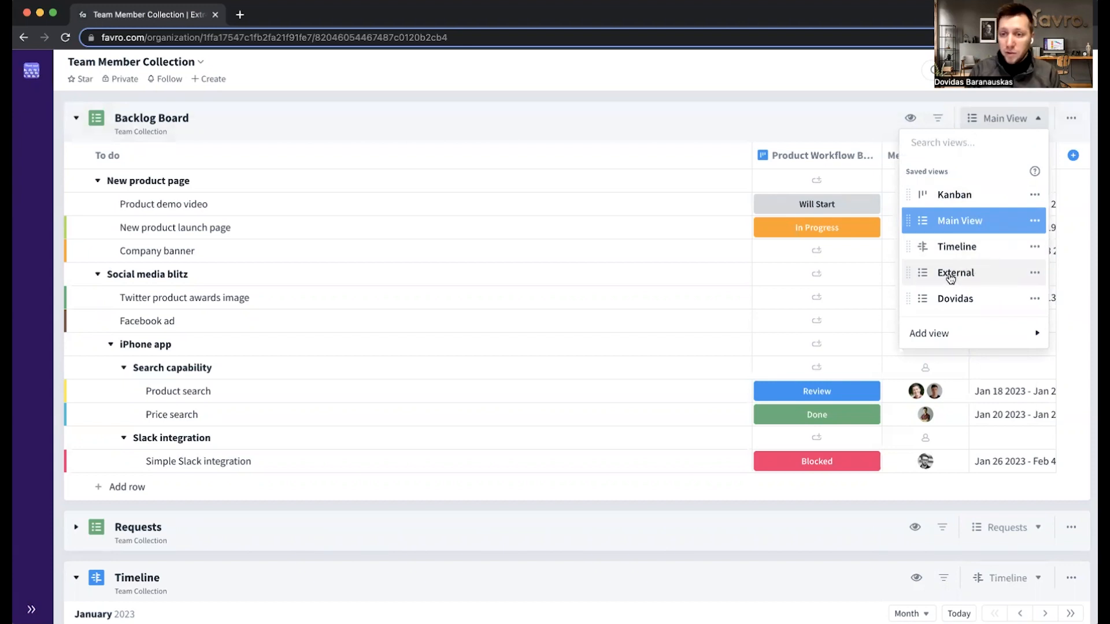
pyautogui.click(968, 301)
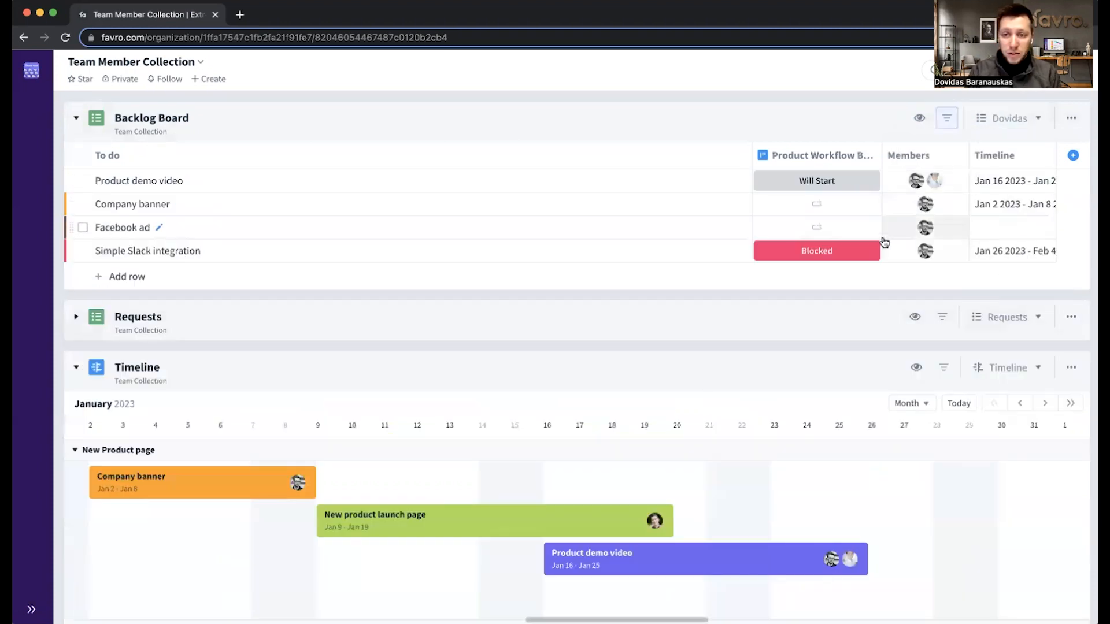
# Add a new Sheet view to the Backlog Board and name it with another team member's first name
pyautogui.click(1007, 121)
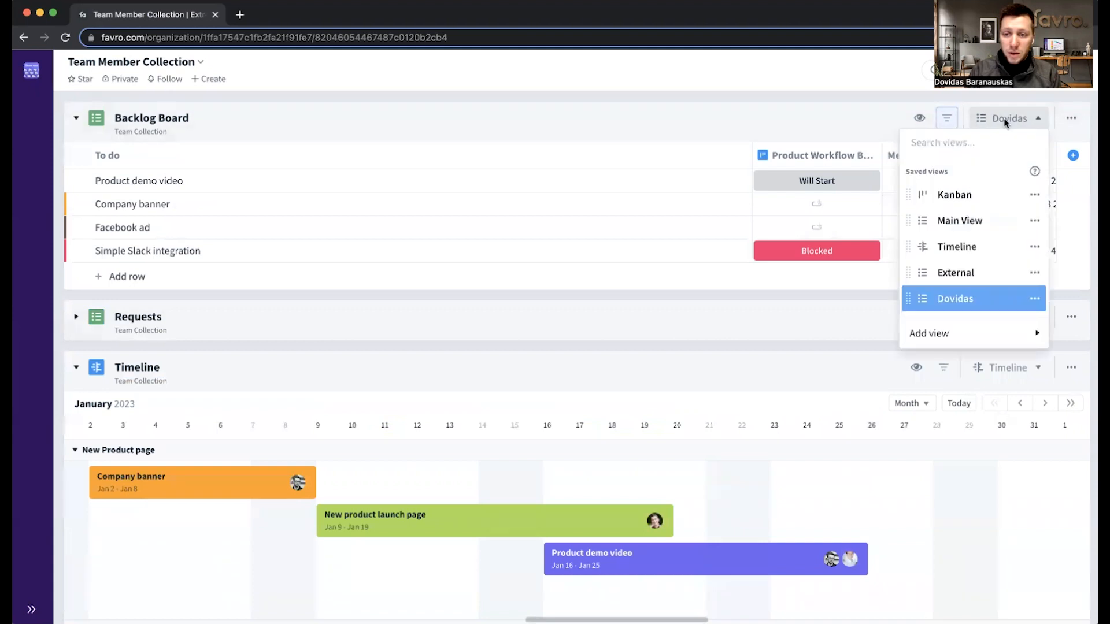
pyautogui.moveTo(951, 337)
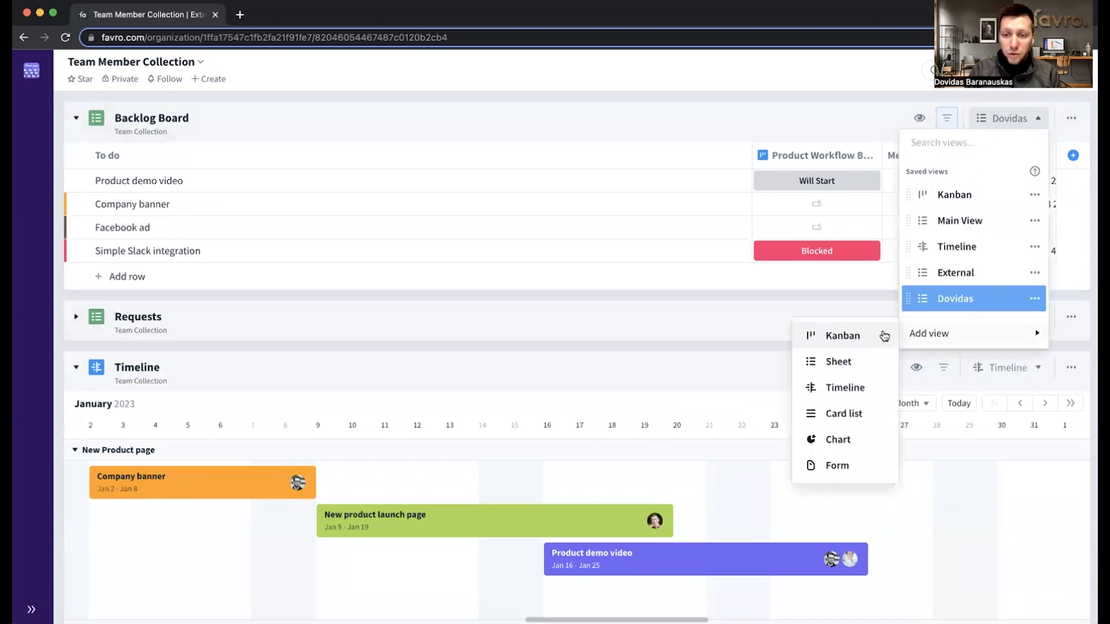
pyautogui.click(858, 362)
pyautogui.write('Jon')
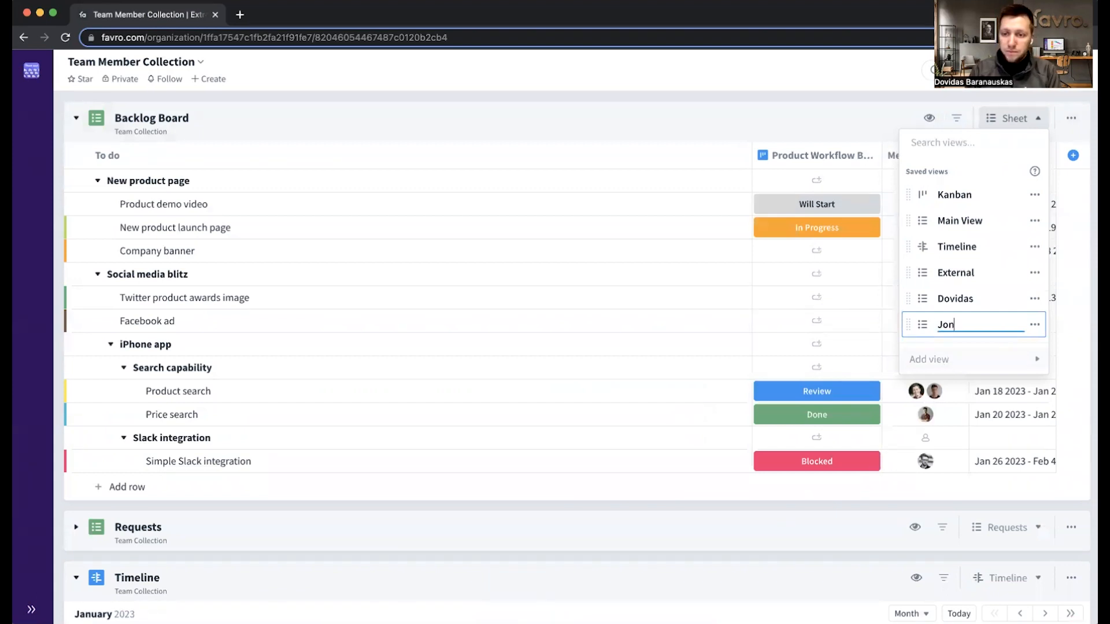
pyautogui.press('Return')
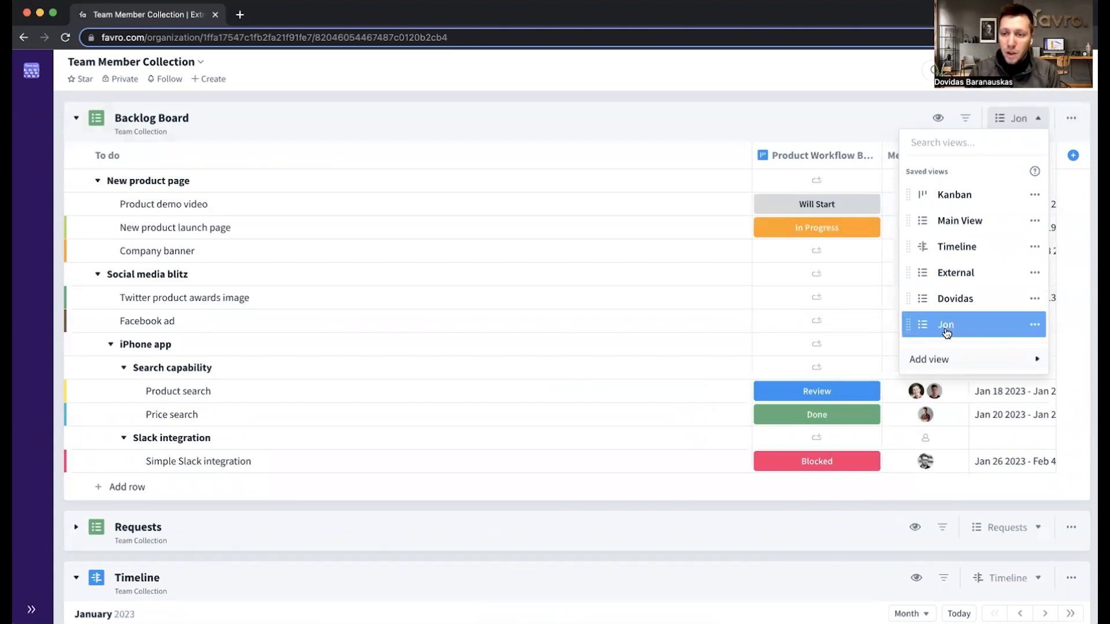
pyautogui.click(870, 130)
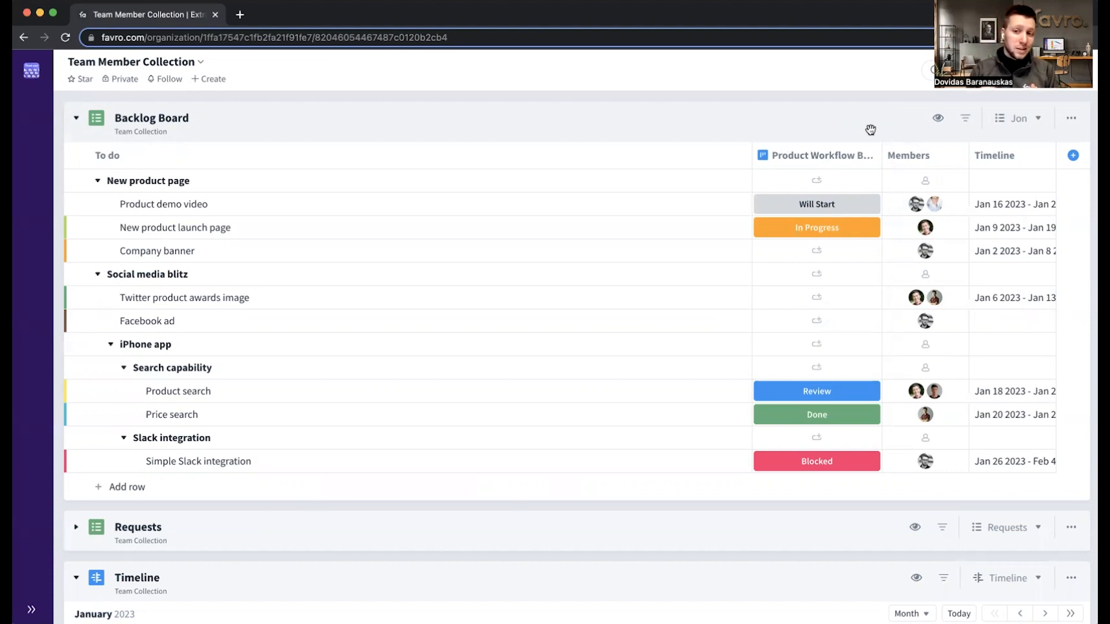
# Filter the new Backlog Board view by Members to that team member's cards and save the filter to the view
pyautogui.click(969, 123)
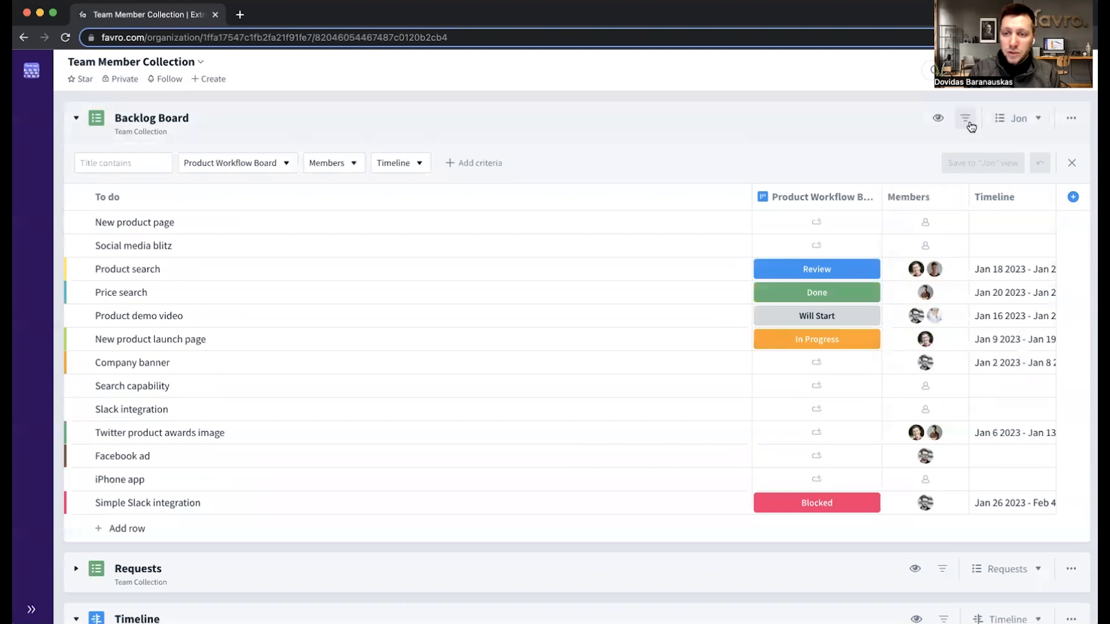
pyautogui.click(356, 167)
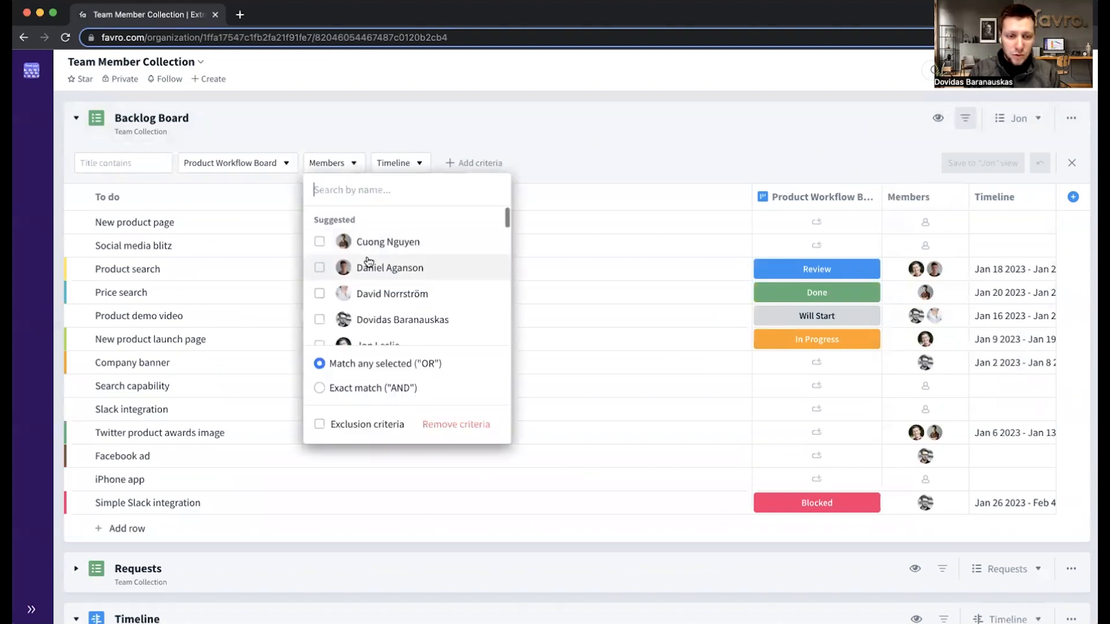
pyautogui.scroll(-1, 358, 289)
pyautogui.click(319, 323)
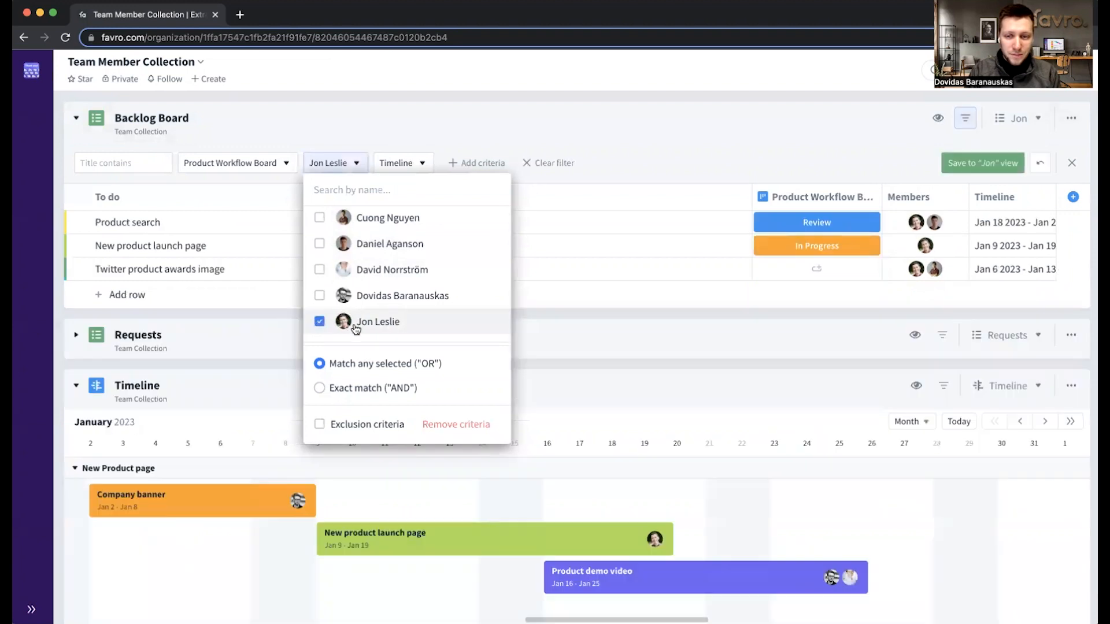
pyautogui.click(682, 314)
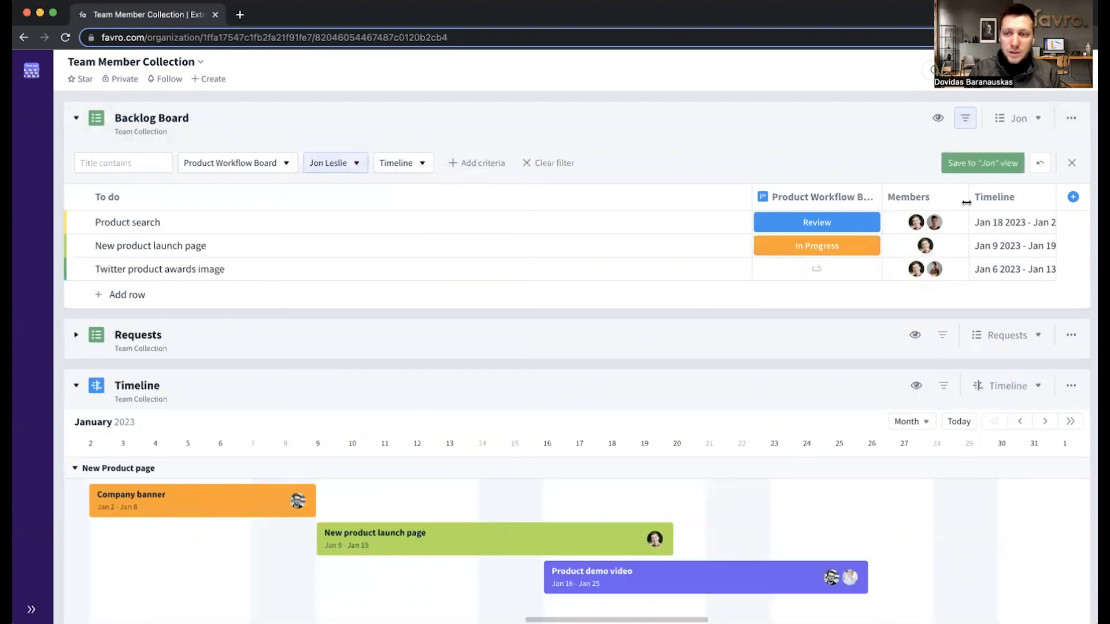
pyautogui.click(995, 170)
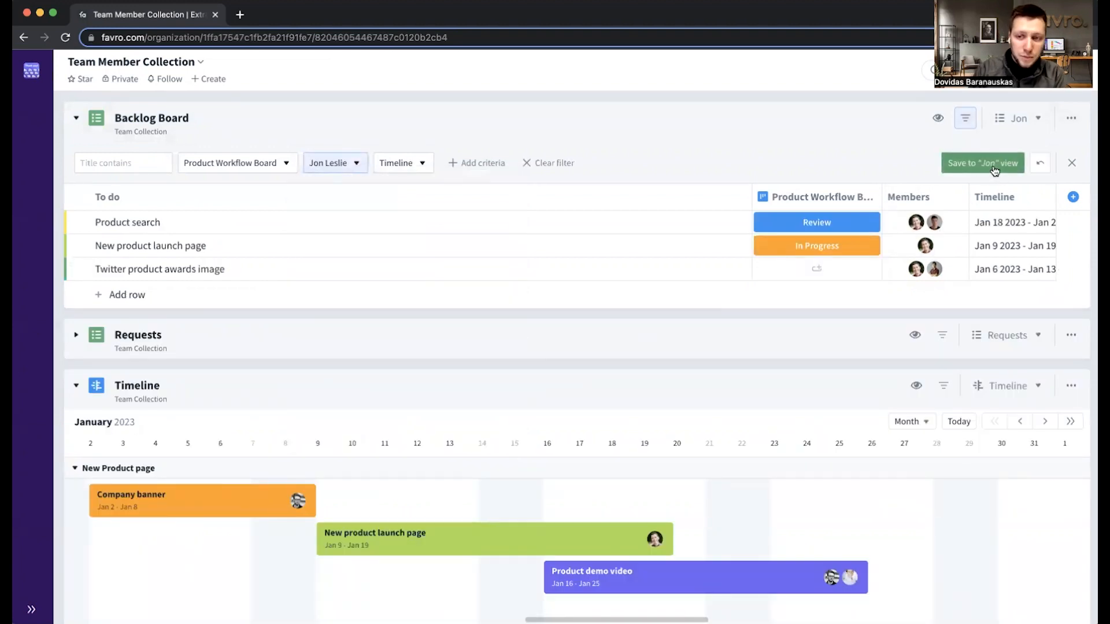
pyautogui.click(1074, 165)
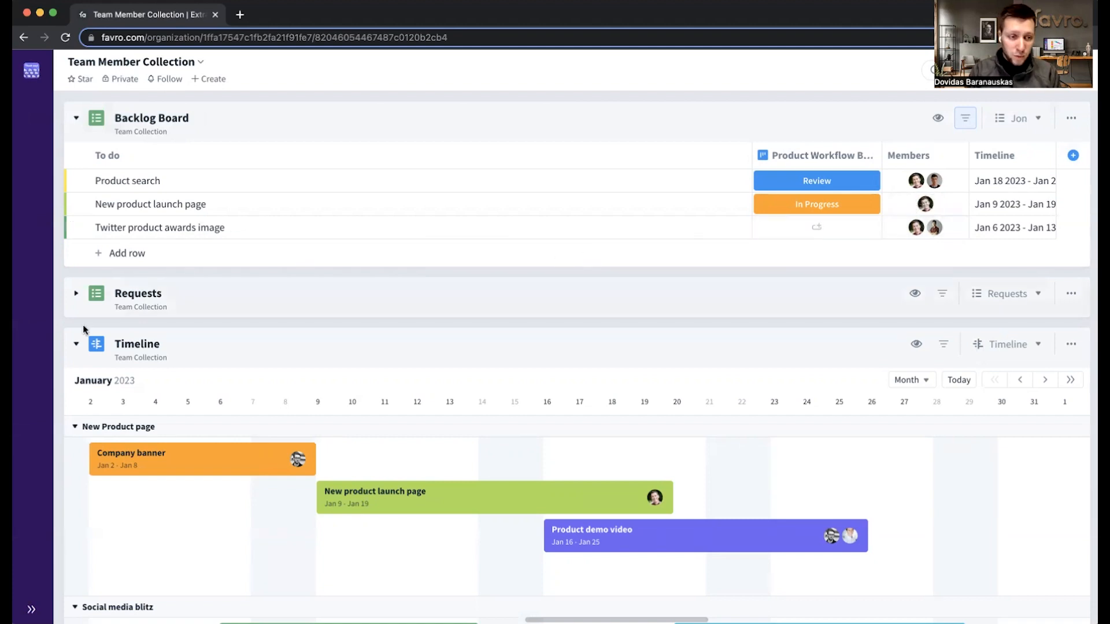
# Switch to the starred Team Collection in the Z. How To Class group
pyautogui.moveTo(44, 356)
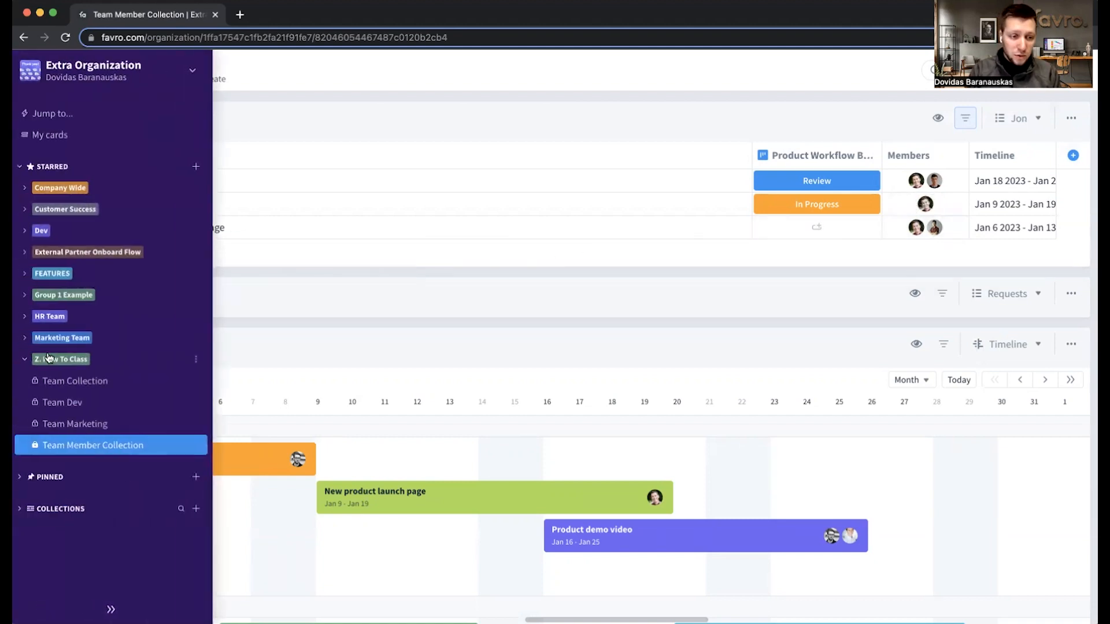
pyautogui.click(75, 381)
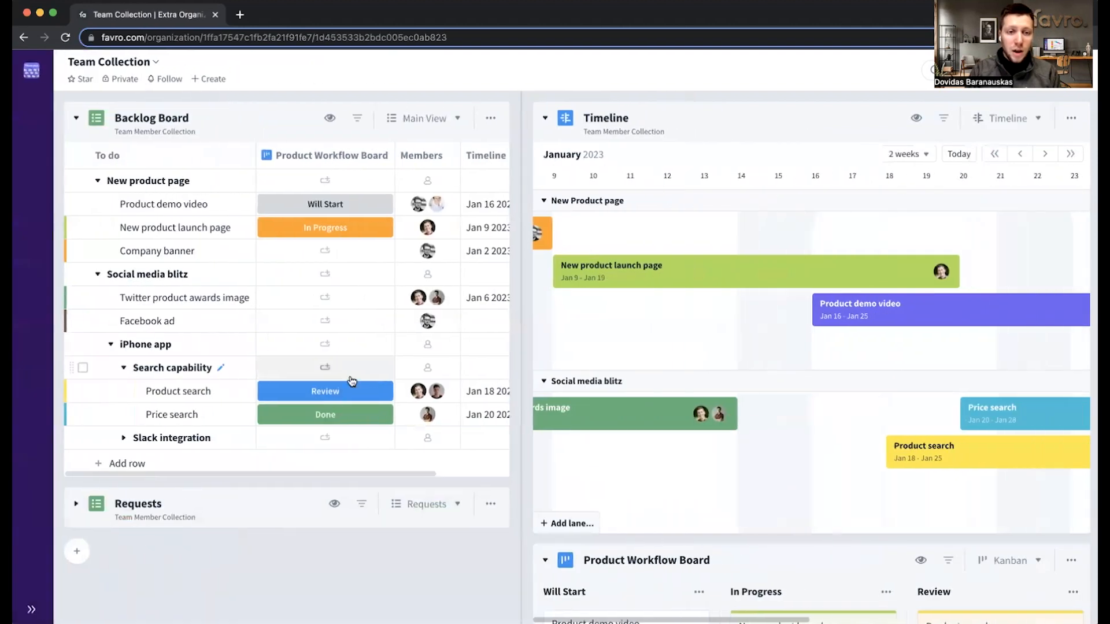
pyautogui.press('1')
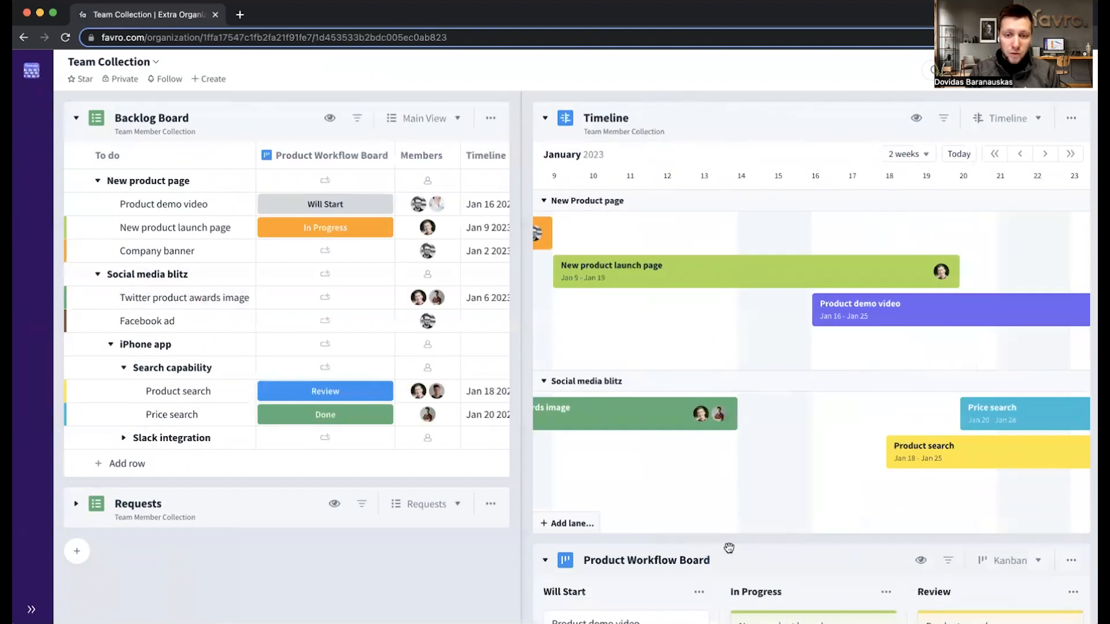
# Collapse and re-expand the Timeline board, widening the Backlog Board column beside it
pyautogui.click(720, 113)
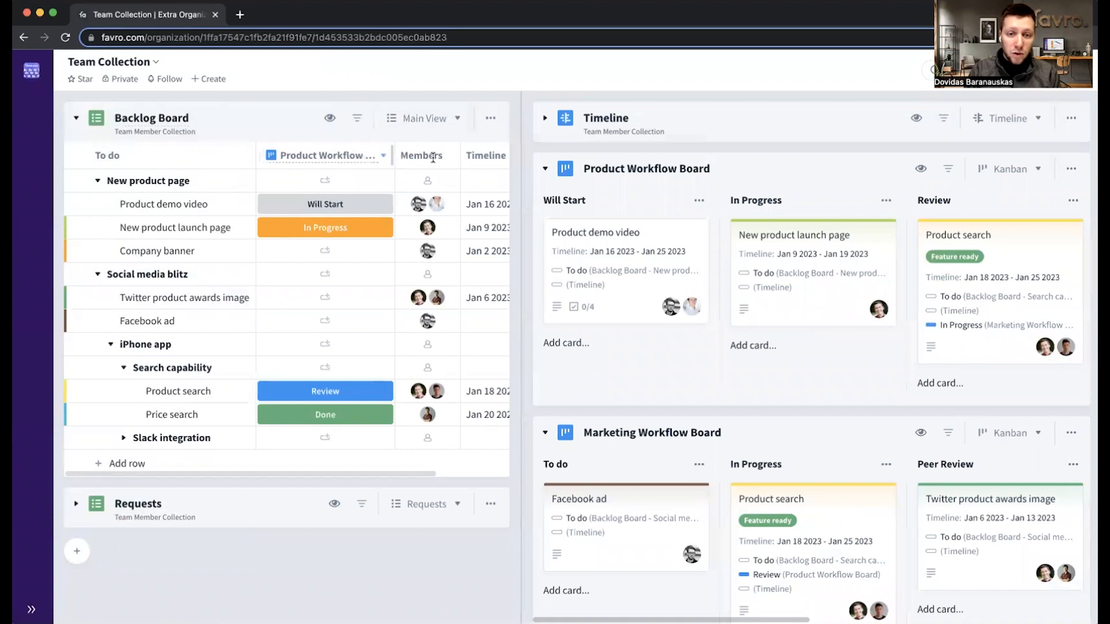
pyautogui.moveTo(520, 157); pyautogui.dragTo(577, 141)
pyautogui.click(589, 120)
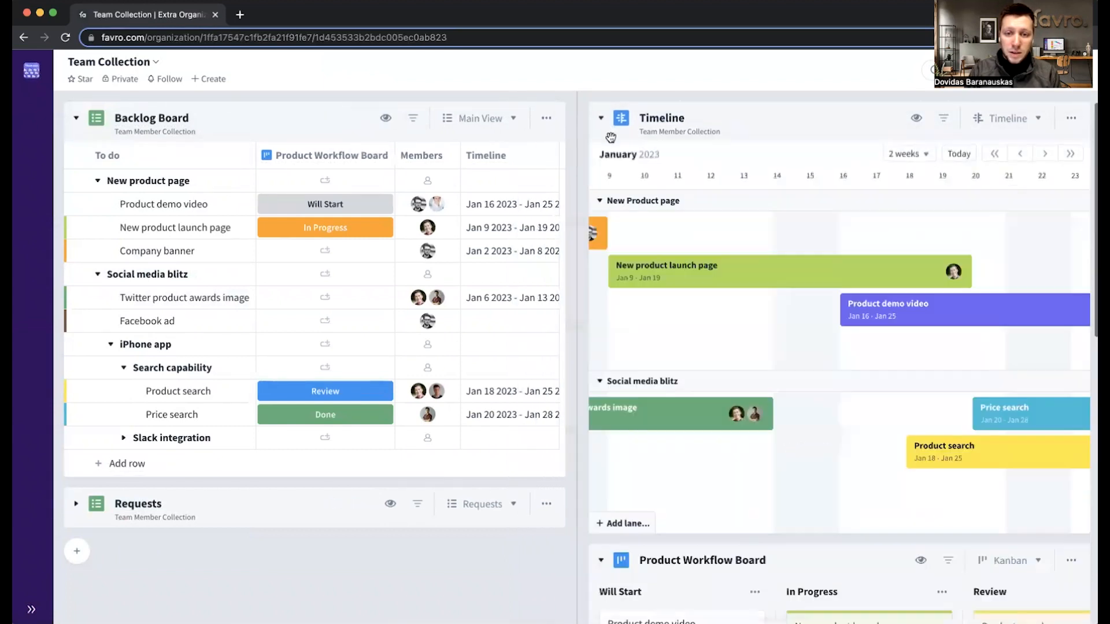
# Schedule the Facebook ad card from the backlog in the Timeline's Social media blitz lane, spanning Jan 12 to Jan 17
pyautogui.hscroll(-2, 711, 312)
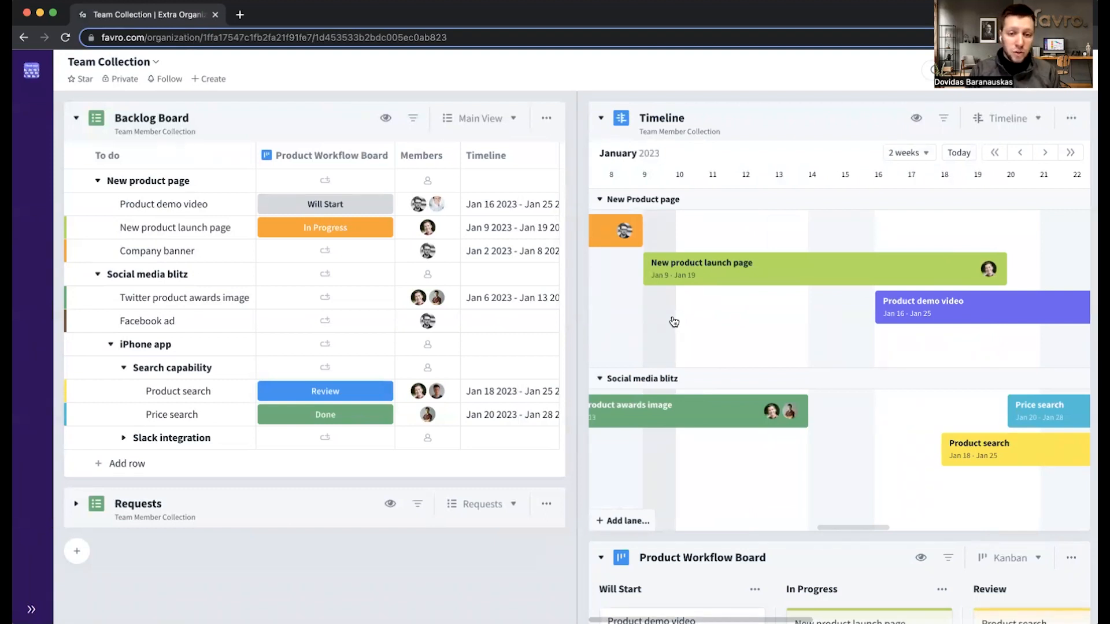
pyautogui.scroll(-1, 674, 322)
pyautogui.scroll(1, 671, 319)
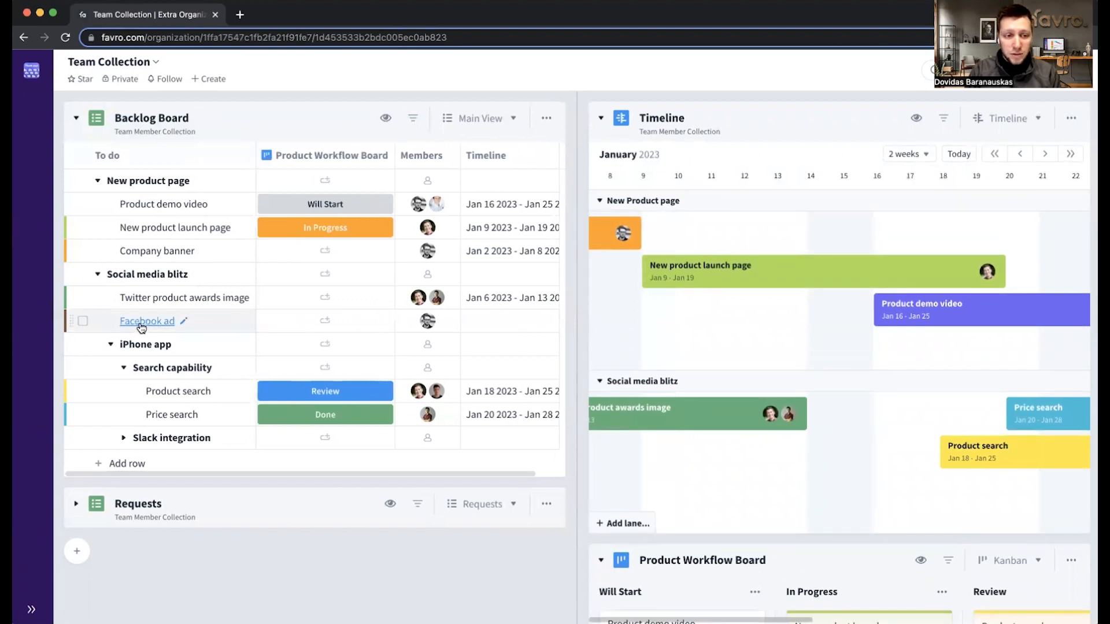
pyautogui.hscroll(1, 150, 329)
pyautogui.hscroll(-1, 150, 330)
pyautogui.hscroll(1, 150, 329)
pyautogui.moveTo(149, 329); pyautogui.dragTo(755, 473)
pyautogui.moveTo(830, 466); pyautogui.dragTo(937, 473)
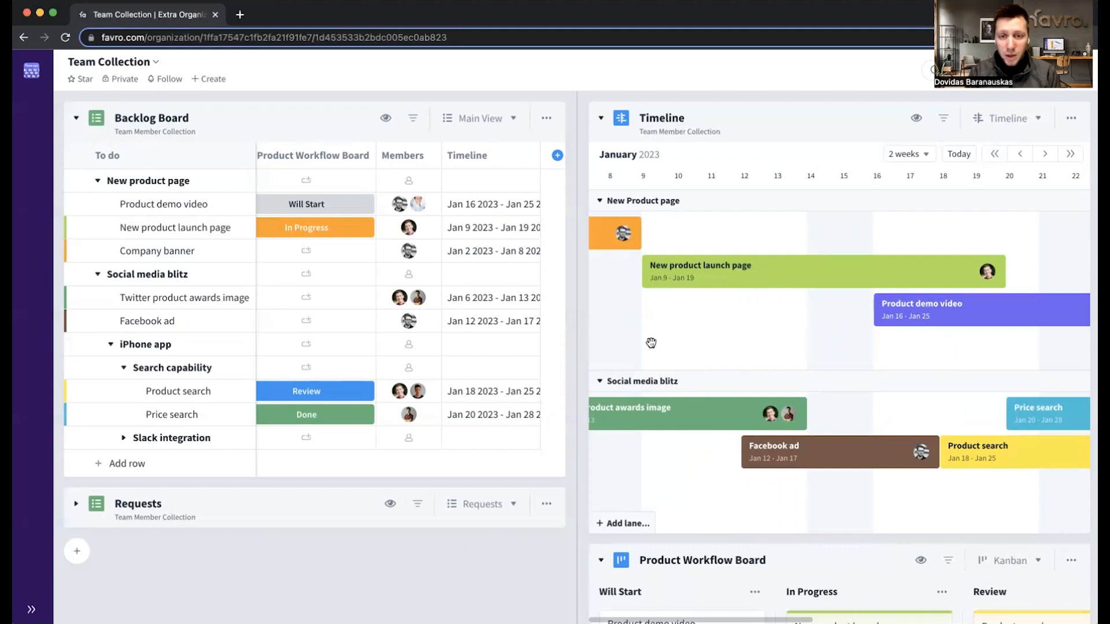
# Collapse the Timeline board and switch the Product Workflow Board from Kanban to its saved Burndown Chart view
pyautogui.click(769, 119)
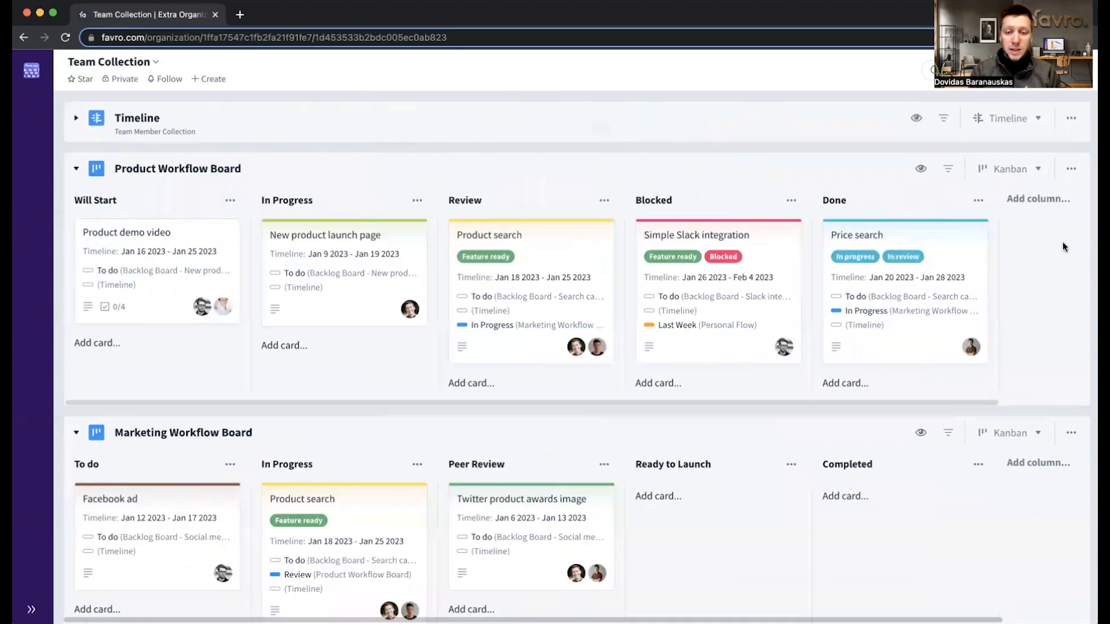
pyautogui.hscroll(1, 1062, 242)
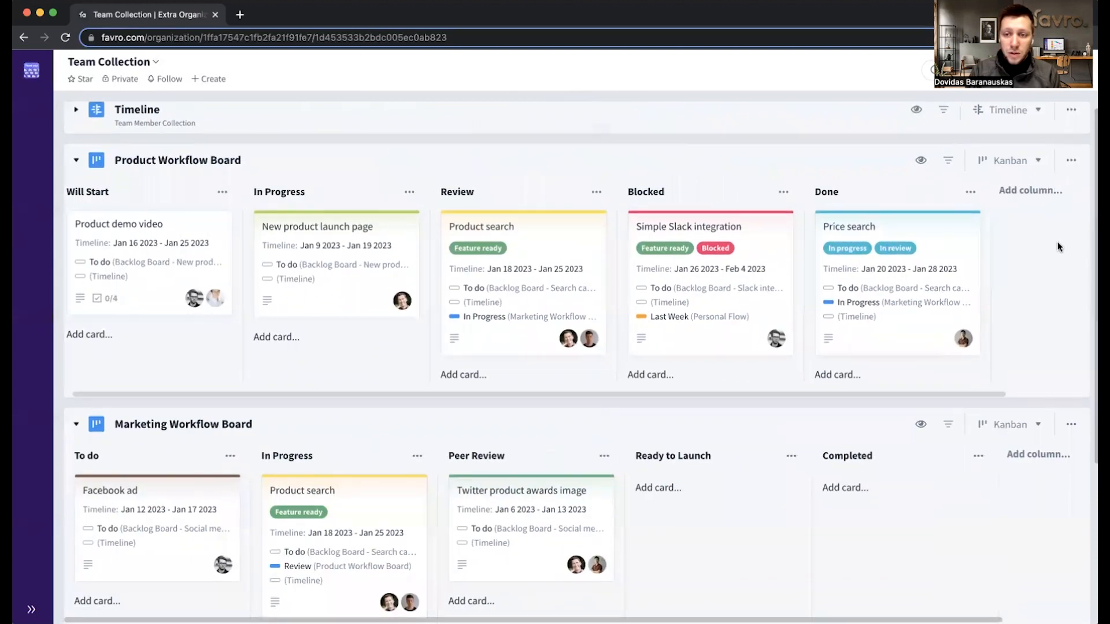
pyautogui.click(1012, 169)
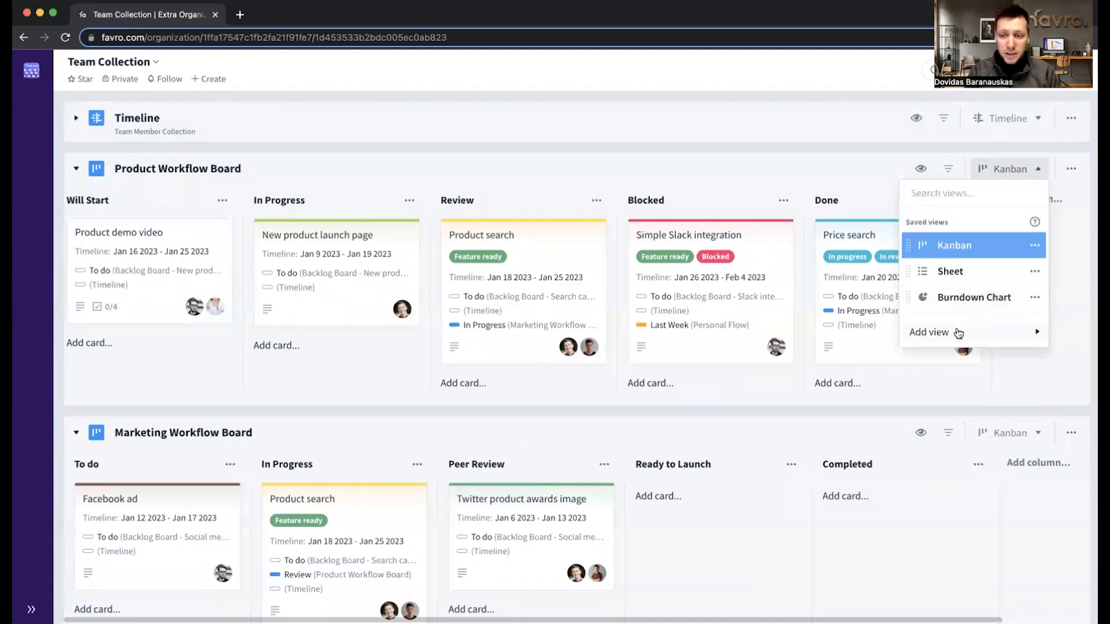
pyautogui.moveTo(960, 334)
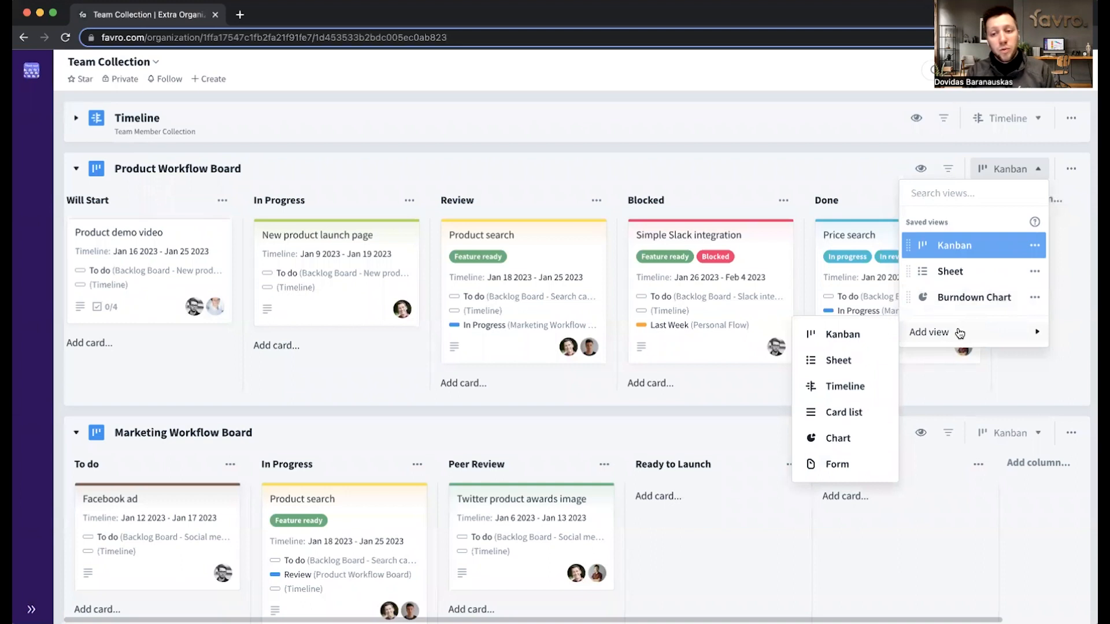
pyautogui.moveTo(867, 336)
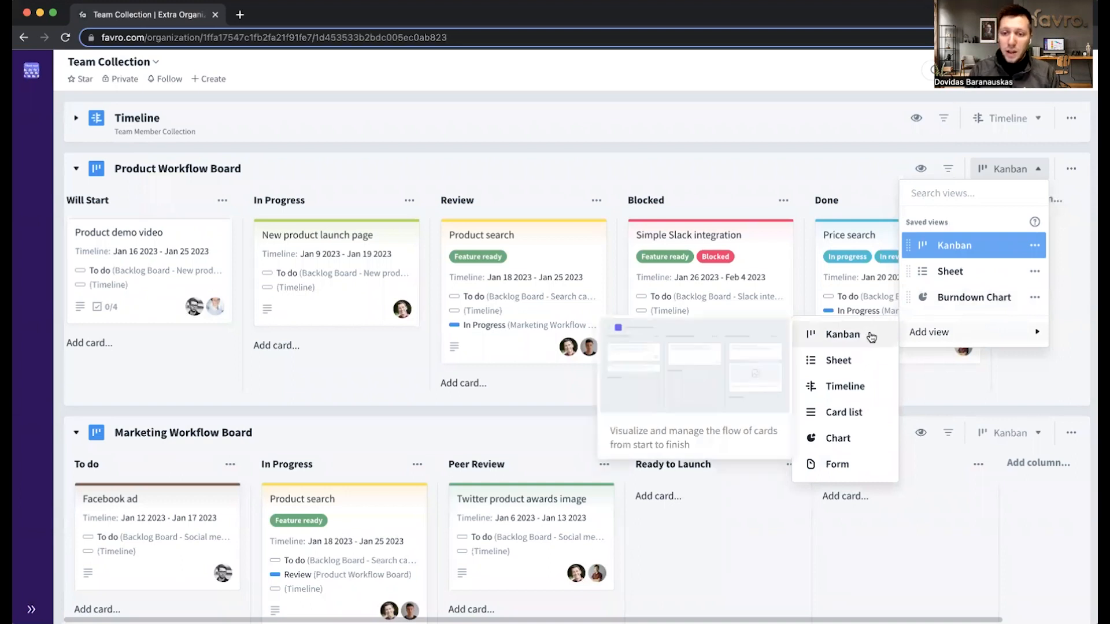
pyautogui.moveTo(856, 441)
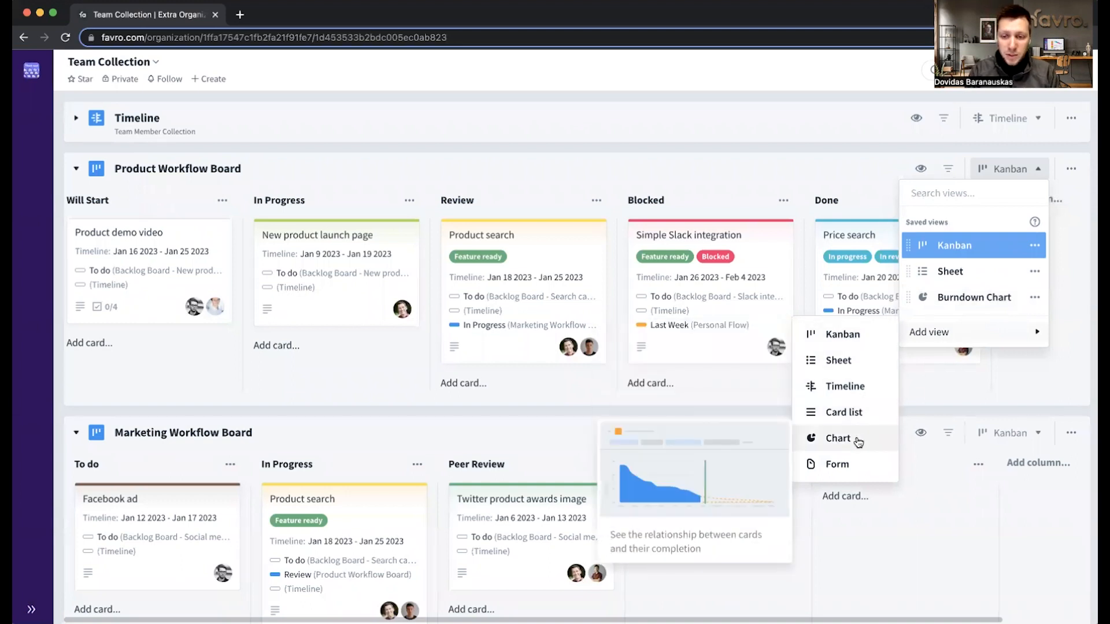
pyautogui.click(977, 297)
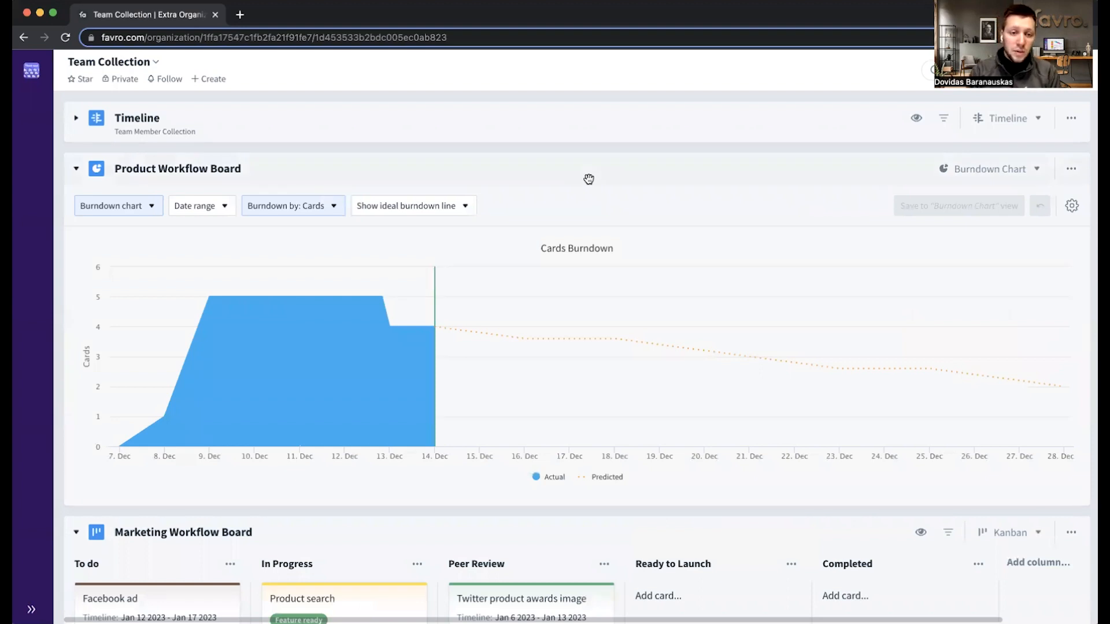
# Examine the burndown chart's available burndown-by fields and its daily card and velocity details without changing anything
pyautogui.moveTo(647, 325)
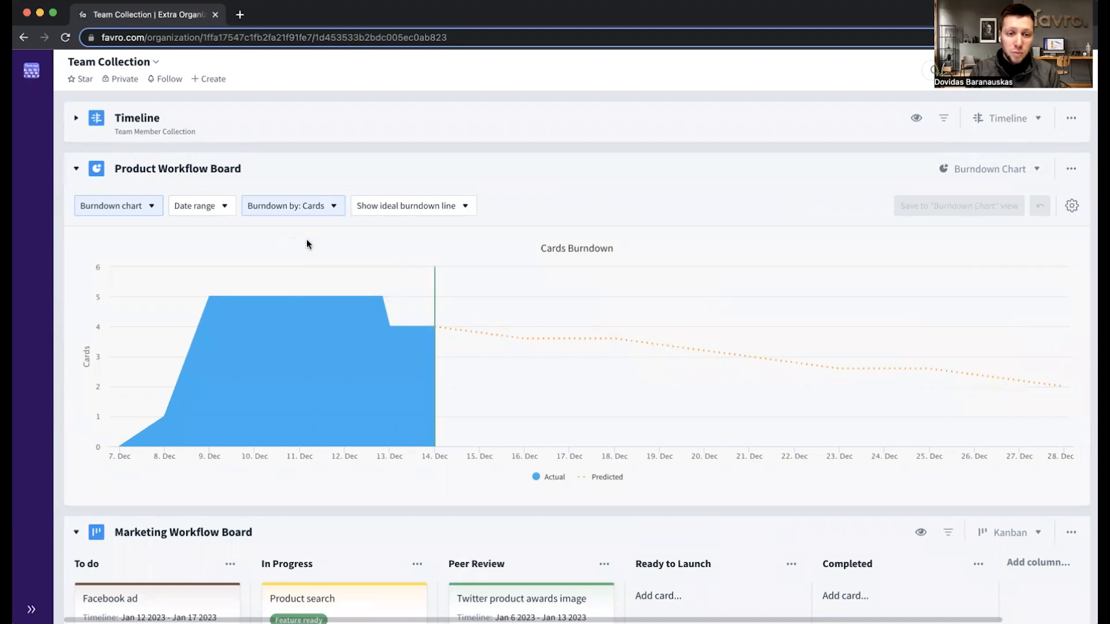
pyautogui.click(309, 209)
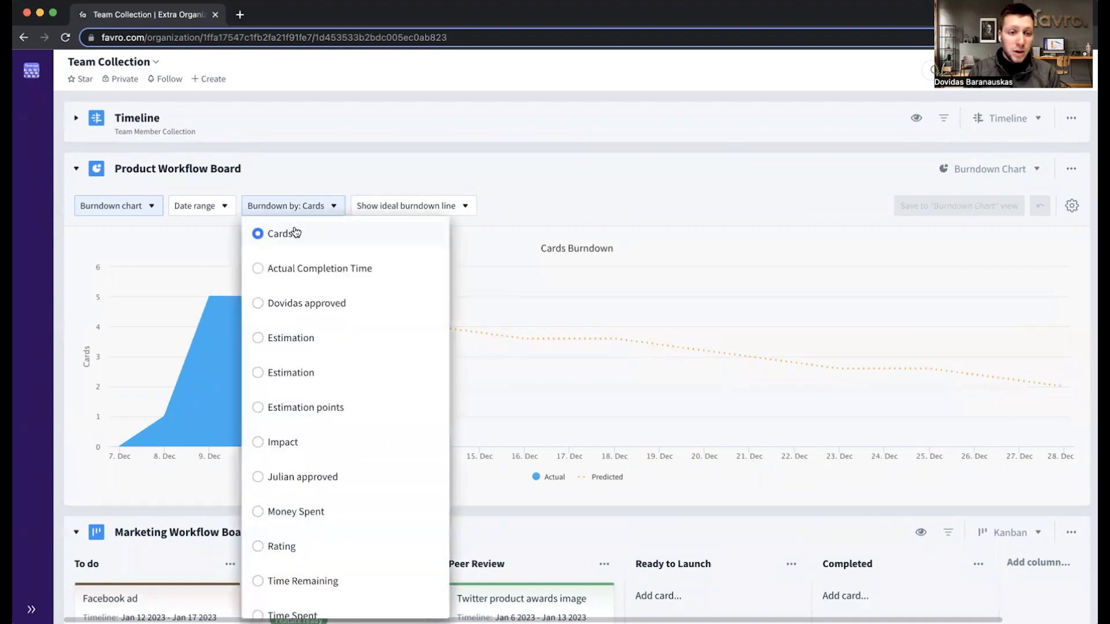
pyautogui.click(554, 186)
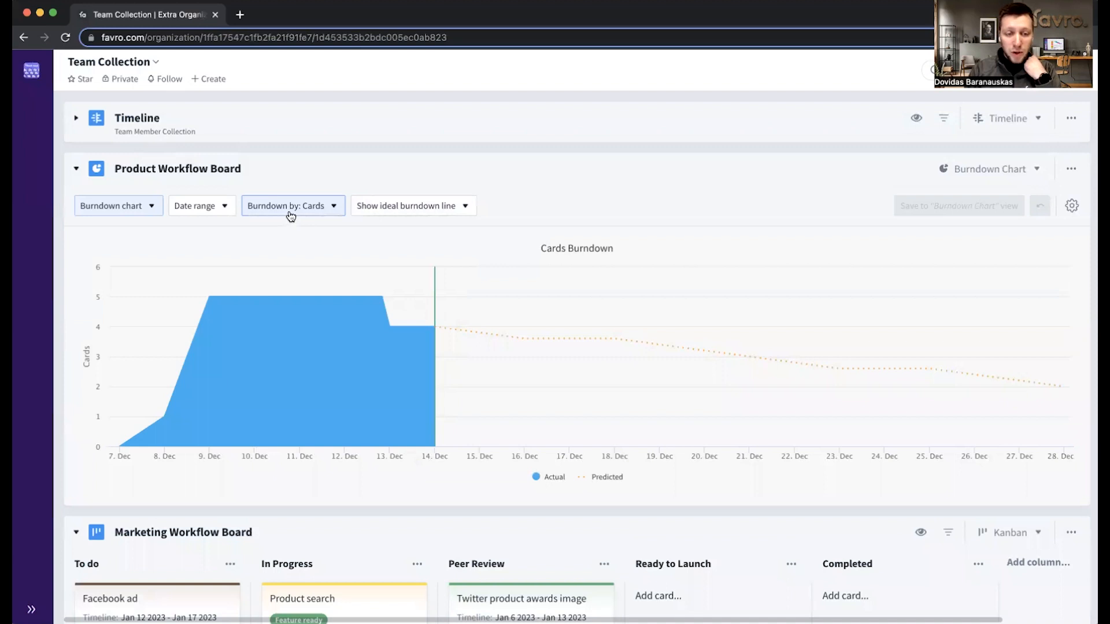
pyautogui.scroll(-1, 290, 215)
pyautogui.moveTo(391, 315)
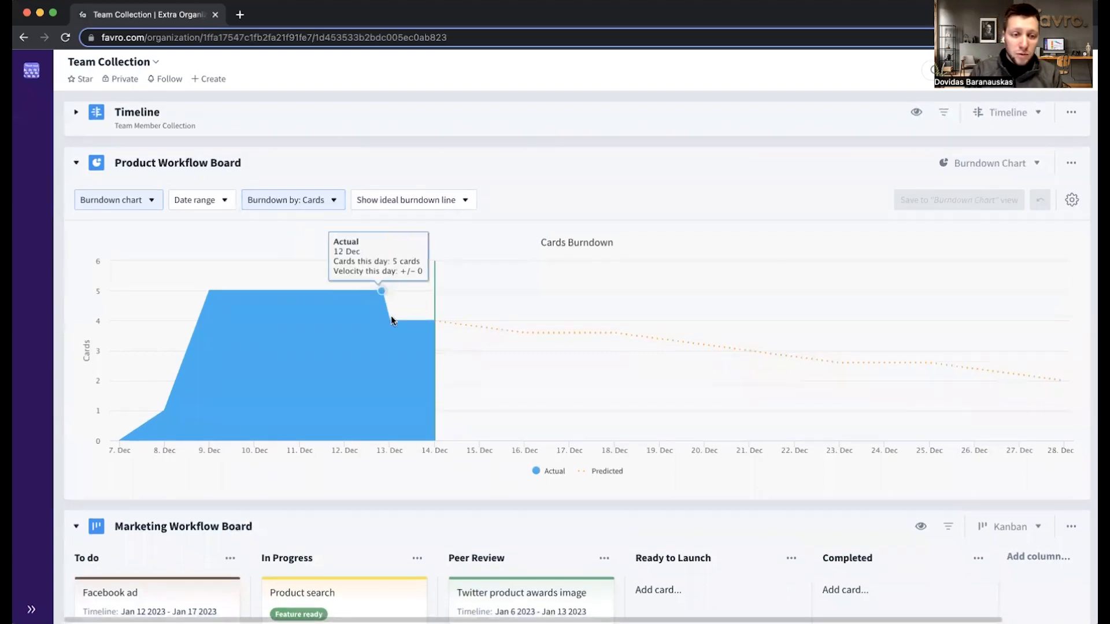
pyautogui.scroll(-1, 423, 324)
pyautogui.scroll(1, 422, 322)
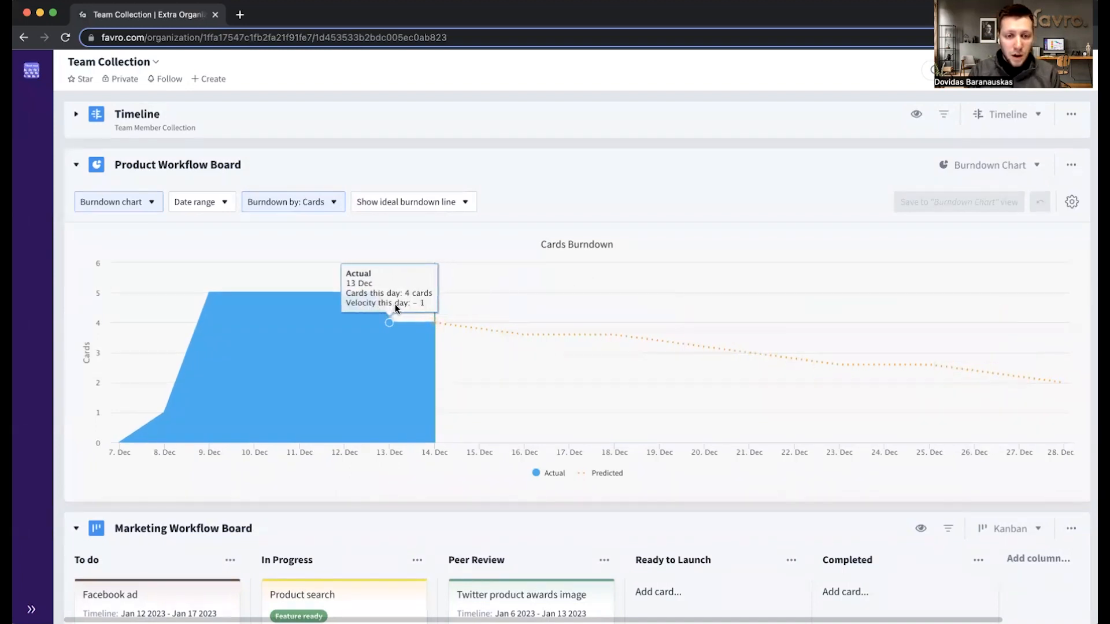
# Start the burndown chart's date range at 2022-12-12 and turn on the ideal burndown line
pyautogui.click(207, 209)
pyautogui.click(286, 291)
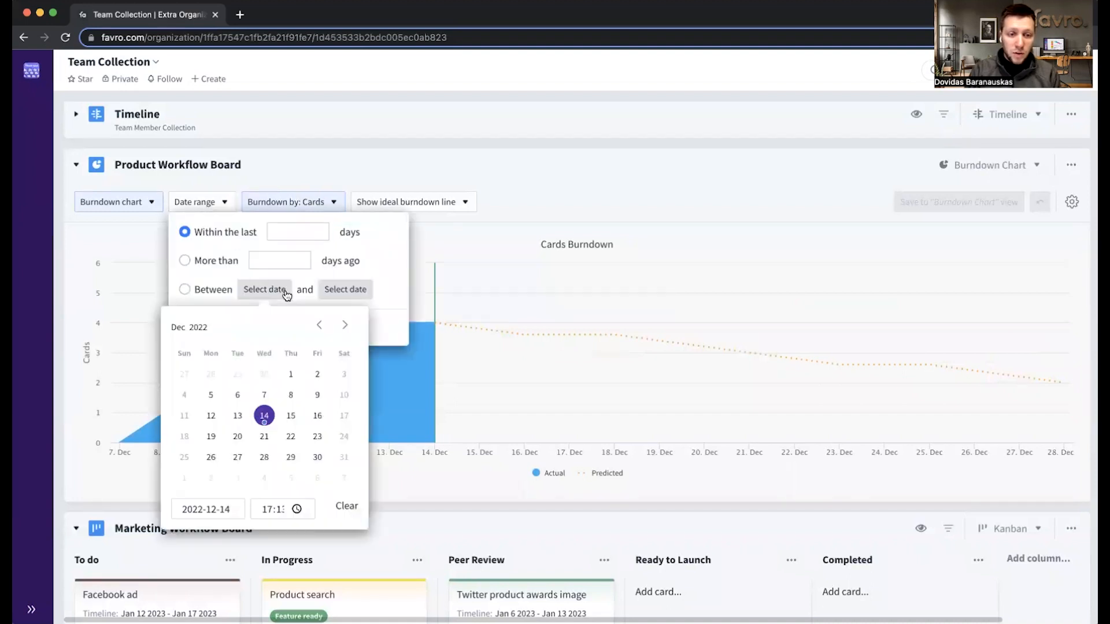
pyautogui.click(211, 416)
pyautogui.click(648, 167)
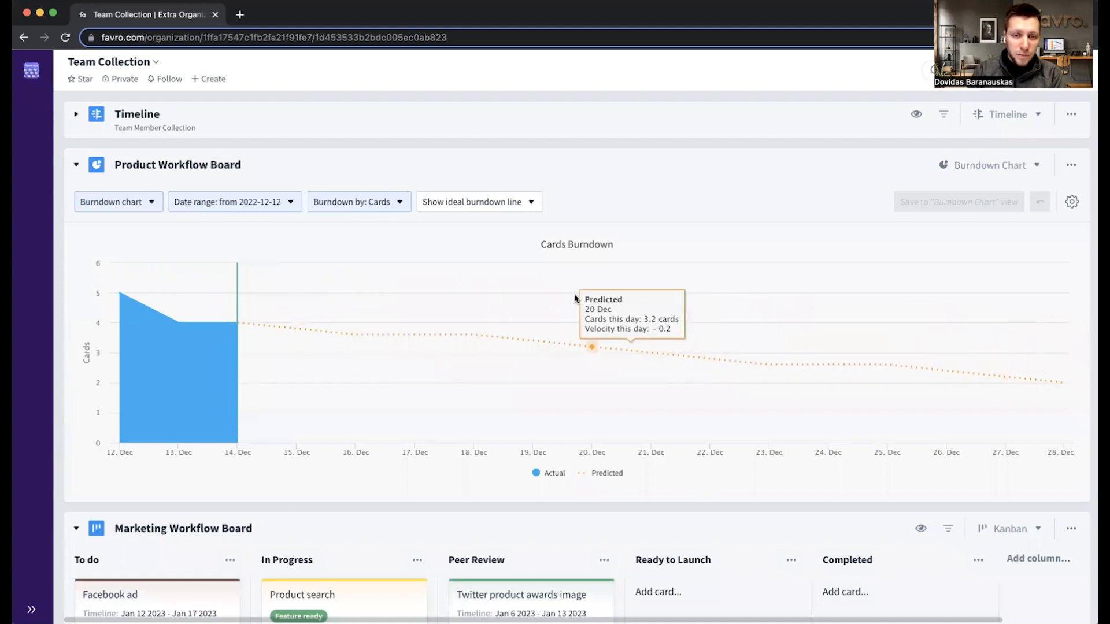
pyautogui.click(488, 208)
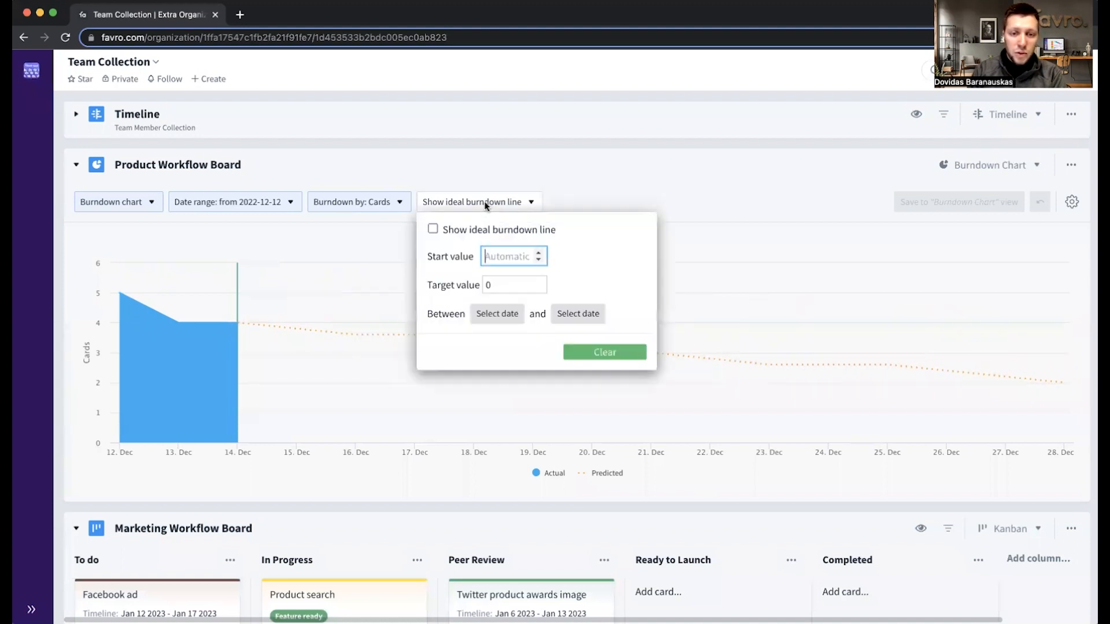
pyautogui.click(455, 233)
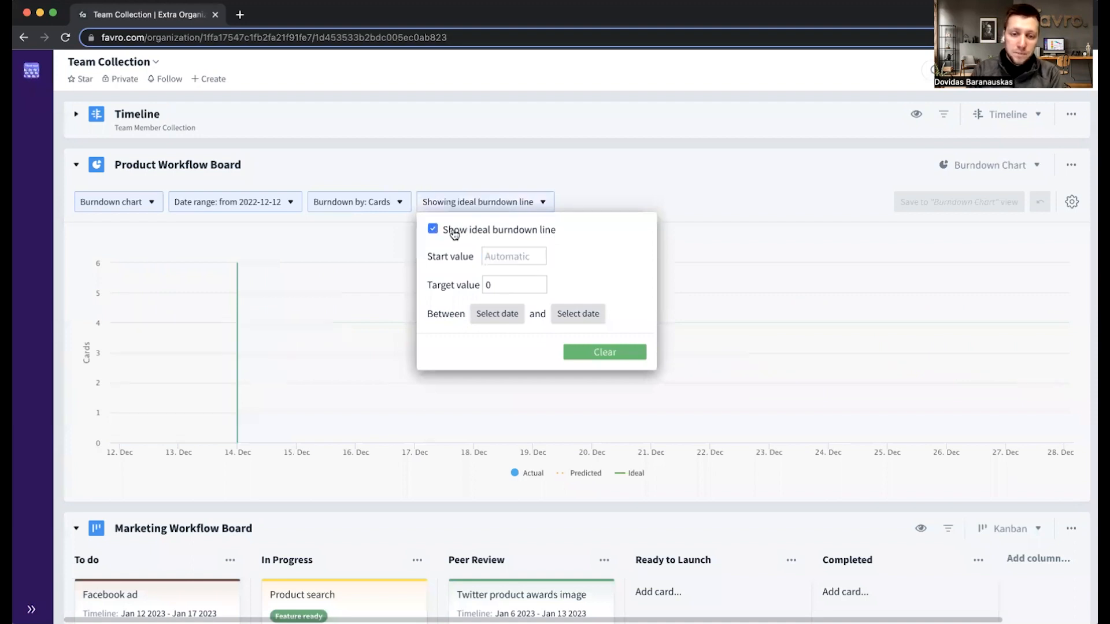
# Close the ideal burndown line options and examine the chart's predicted and ideal lines through Dec 28
pyautogui.click(686, 190)
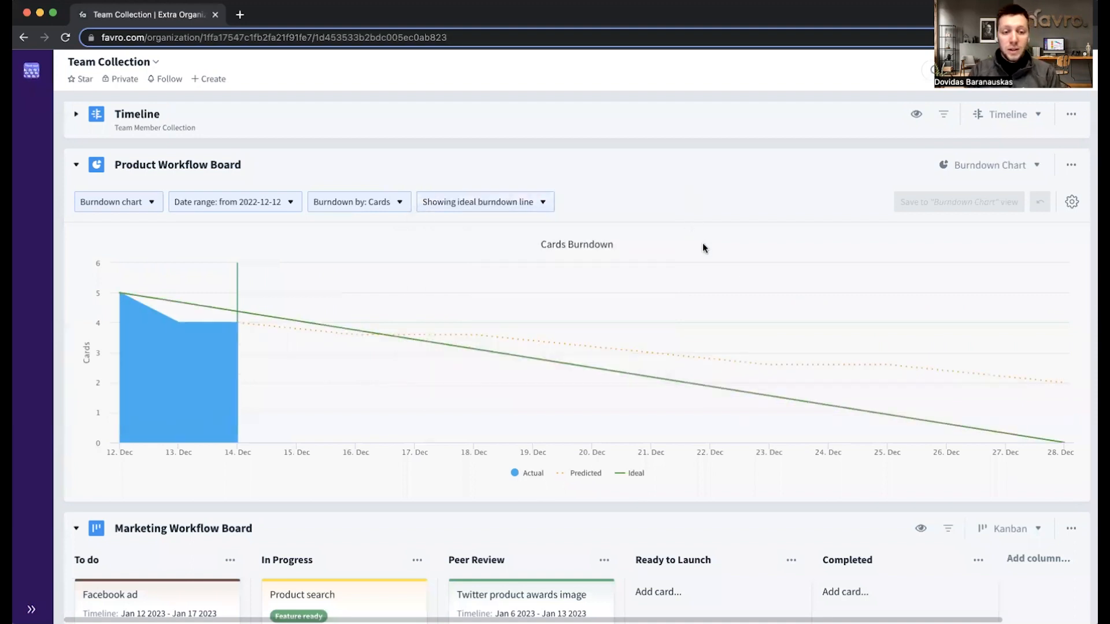
pyautogui.moveTo(1062, 440)
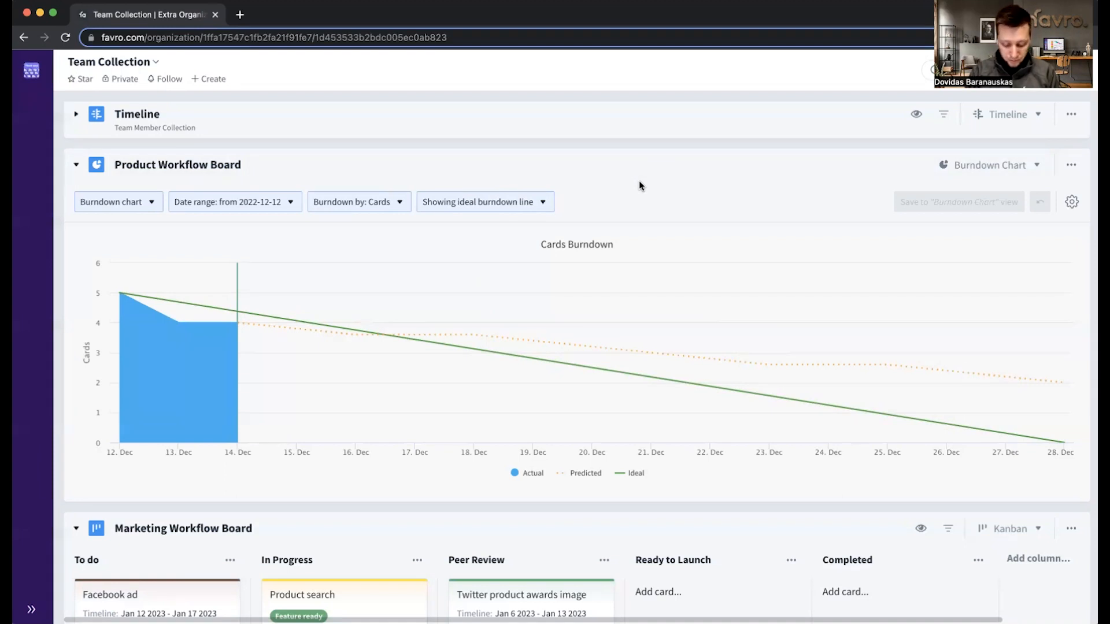
# Show only the backlog side of the collection and start a new Status column named Priority on the Backlog Board
pyautogui.press('2')
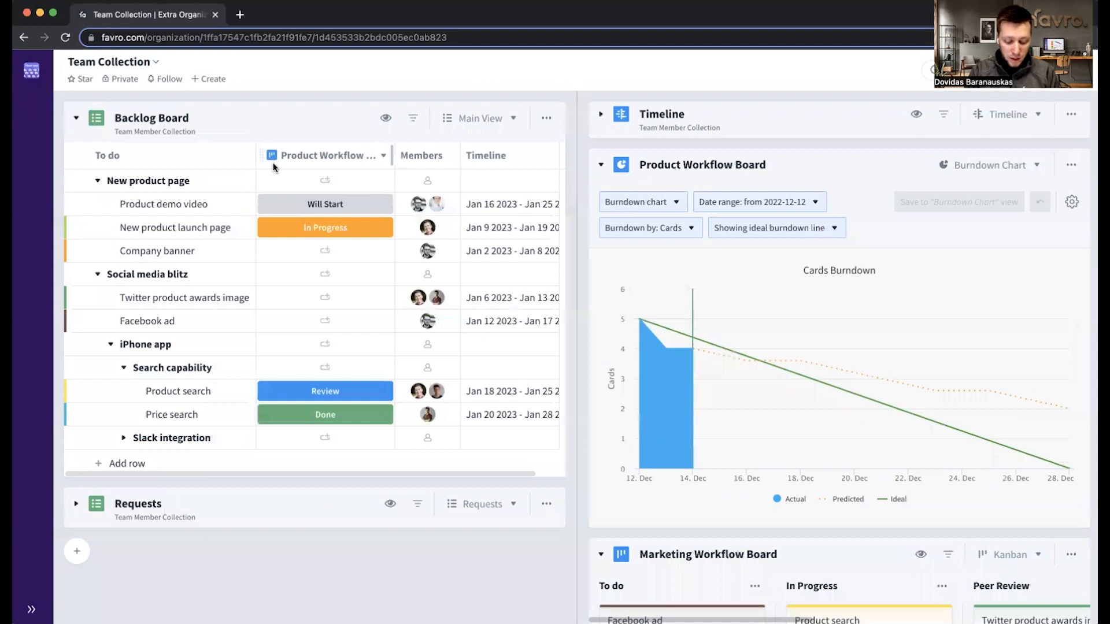
pyautogui.press('1')
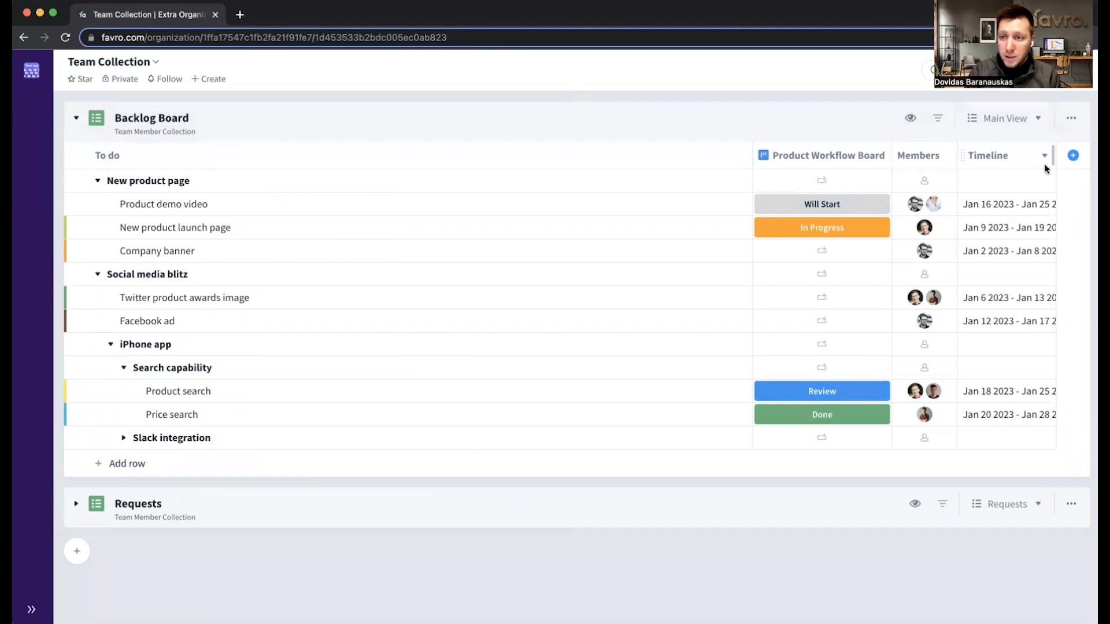
pyautogui.click(1073, 155)
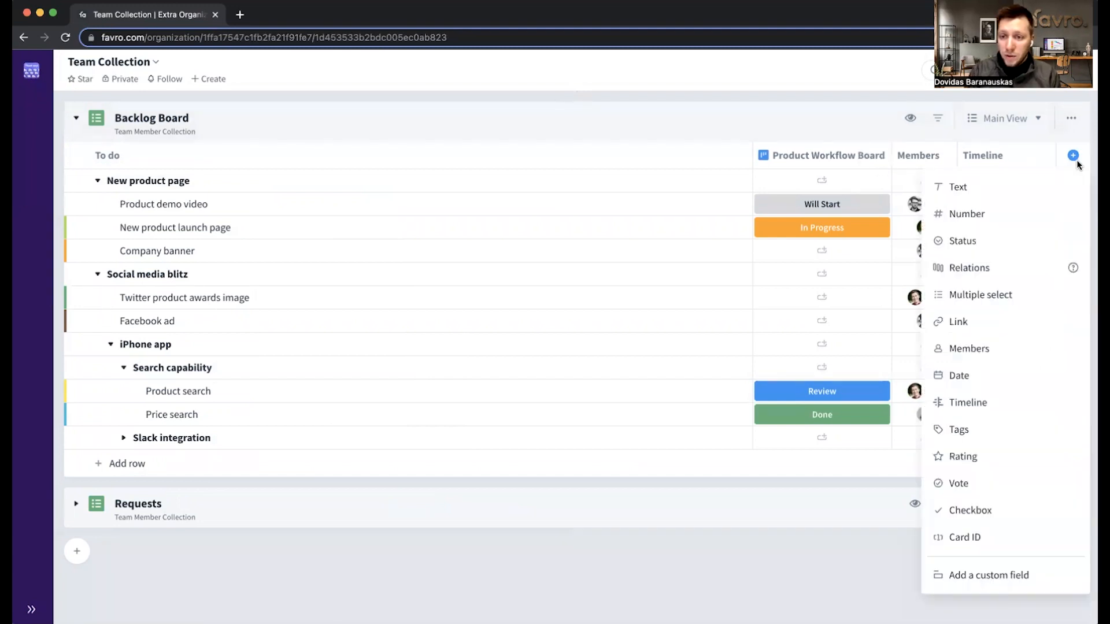
pyautogui.click(1023, 240)
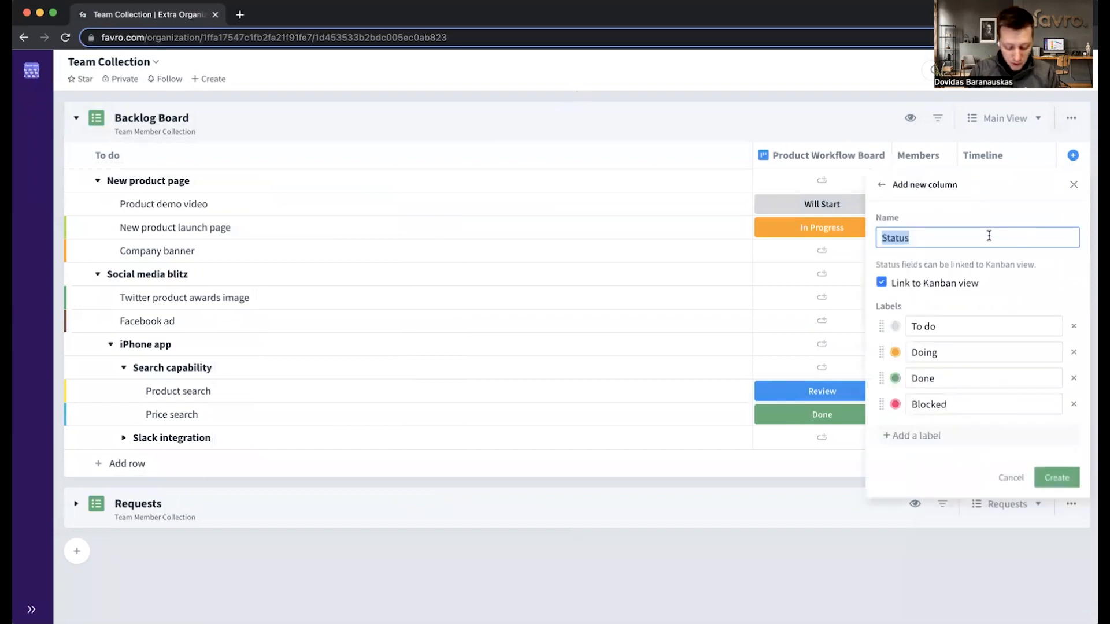
pyautogui.write('Priority')
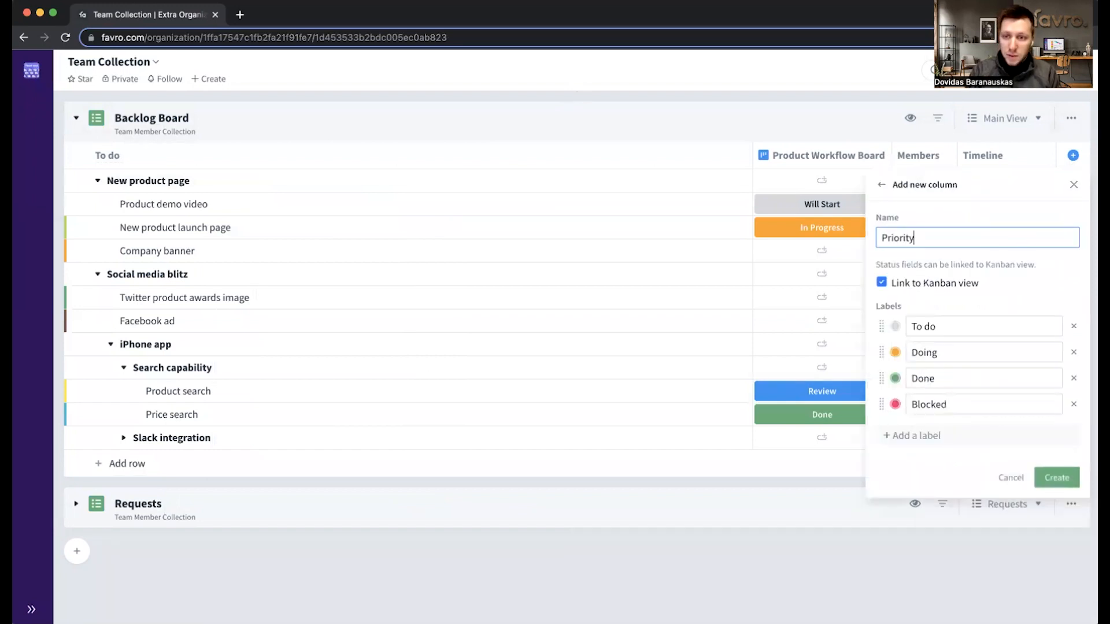
# Rename the Priority column's first three labels to Low, Medium and High, and delete the Blocked label
pyautogui.tripleClick(963, 327)
pyautogui.write('Low')
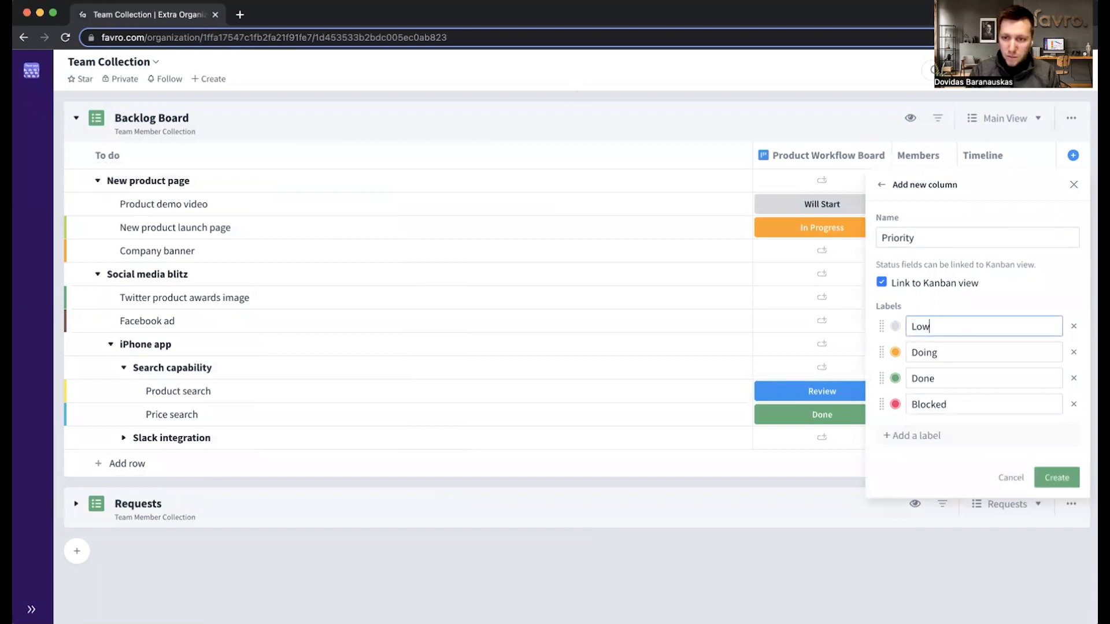
pyautogui.tripleClick(966, 355)
pyautogui.write('Medium')
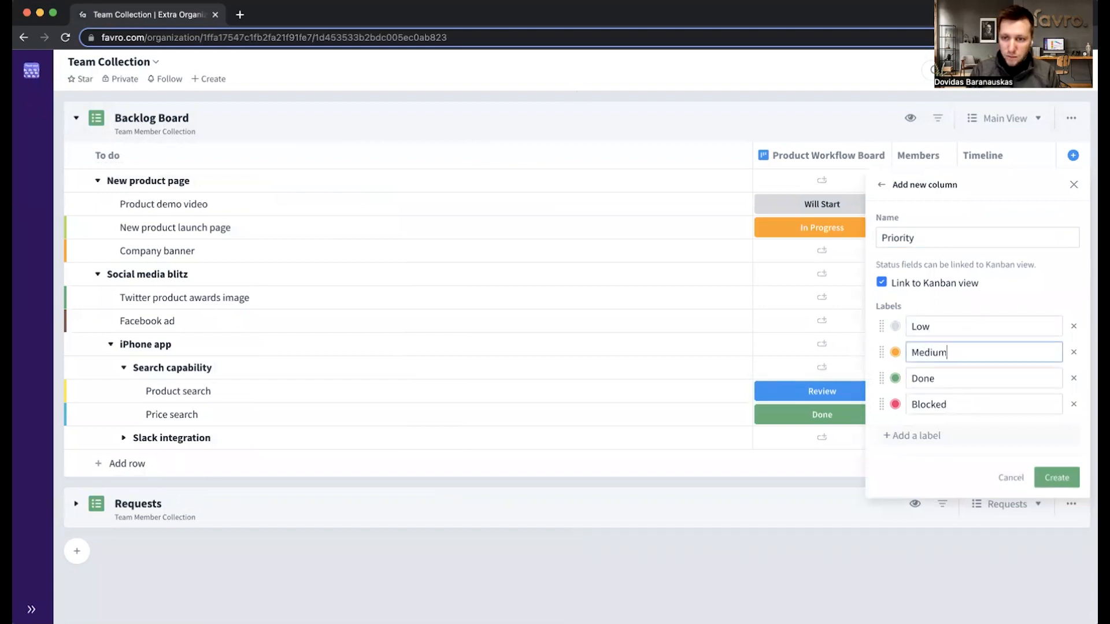
pyautogui.tripleClick(914, 381)
pyautogui.write('High')
pyautogui.click(1073, 406)
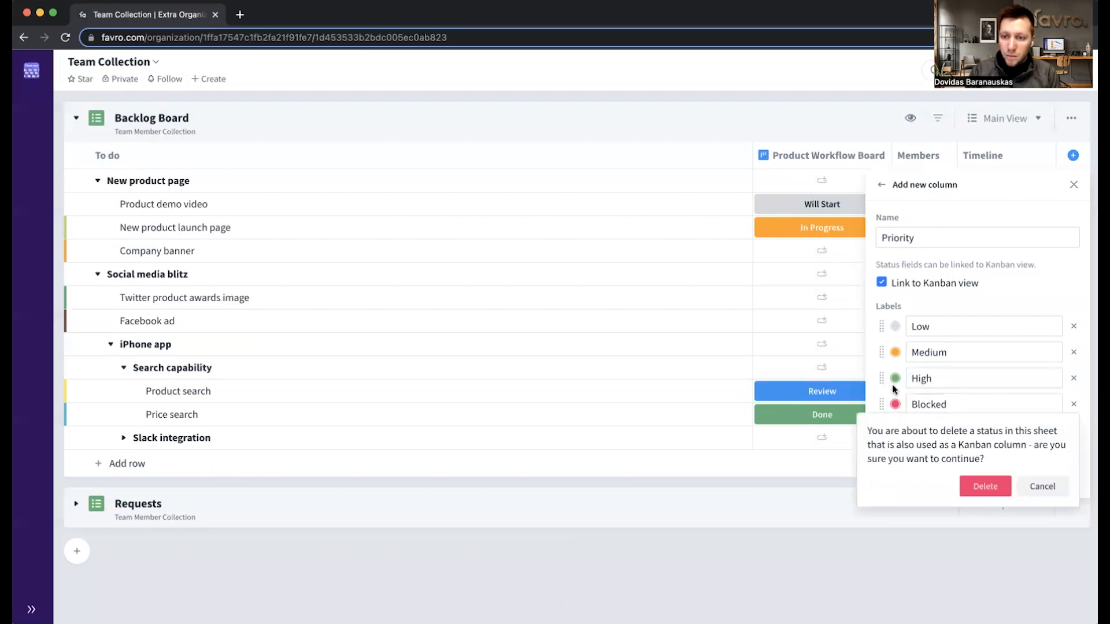
pyautogui.click(985, 487)
# Color the High label red and create the Priority column
pyautogui.click(895, 379)
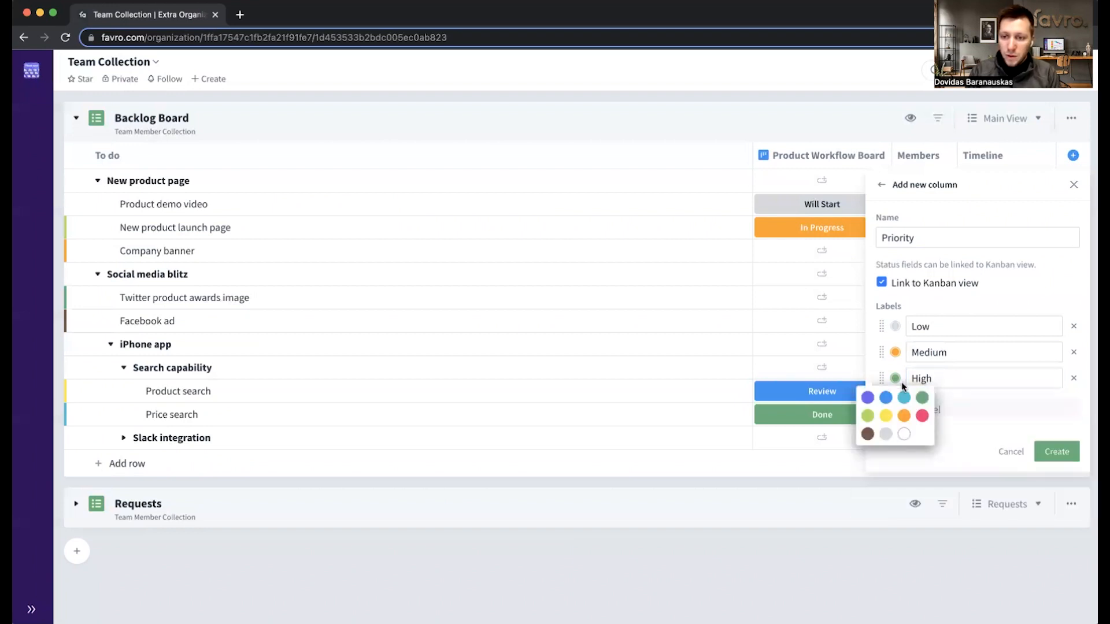
pyautogui.click(919, 414)
pyautogui.click(894, 353)
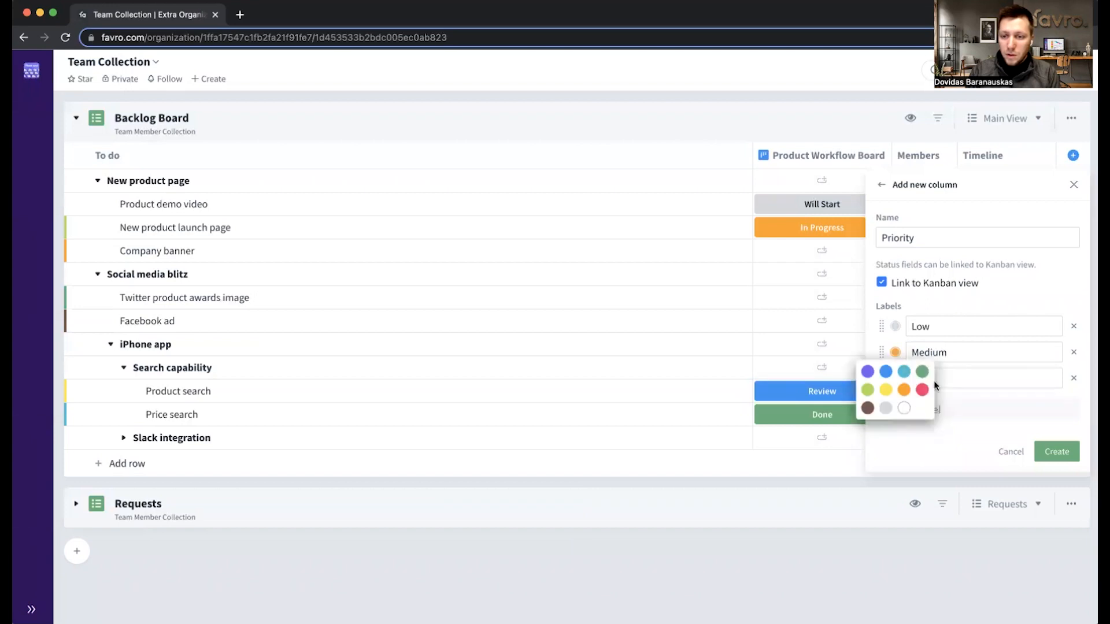
pyautogui.click(1056, 450)
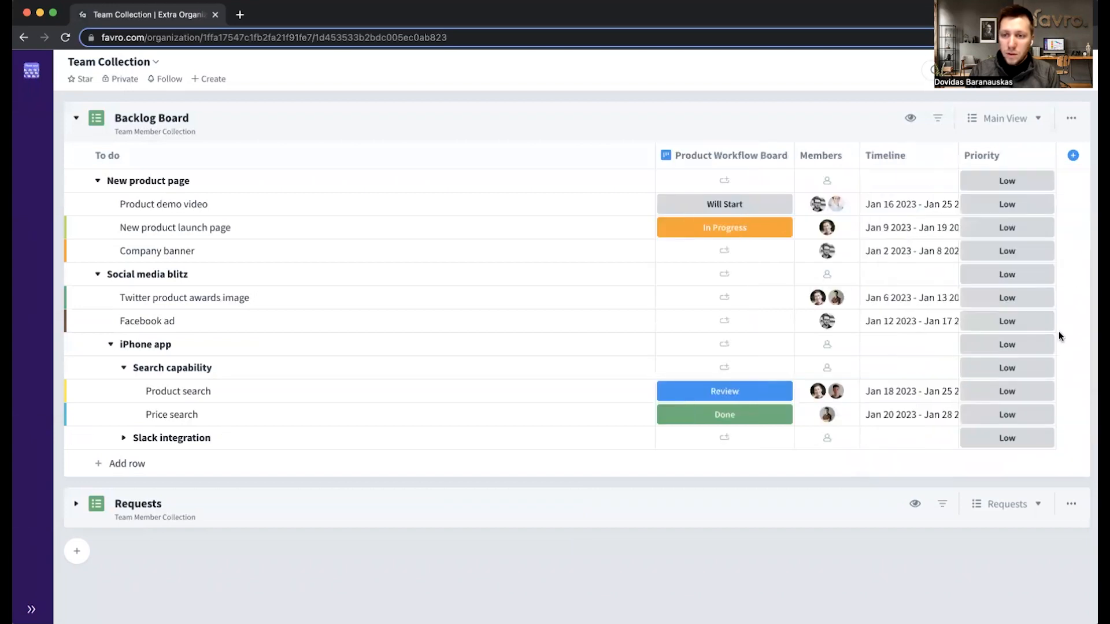
# Set the priority of Product demo video, New product launch page and Company banner to Medium in one bulk edit
pyautogui.click(83, 204)
pyautogui.keyDown('shift'); pyautogui.click(83, 251); pyautogui.keyUp('shift')
pyautogui.click(1032, 252)
pyautogui.click(991, 366)
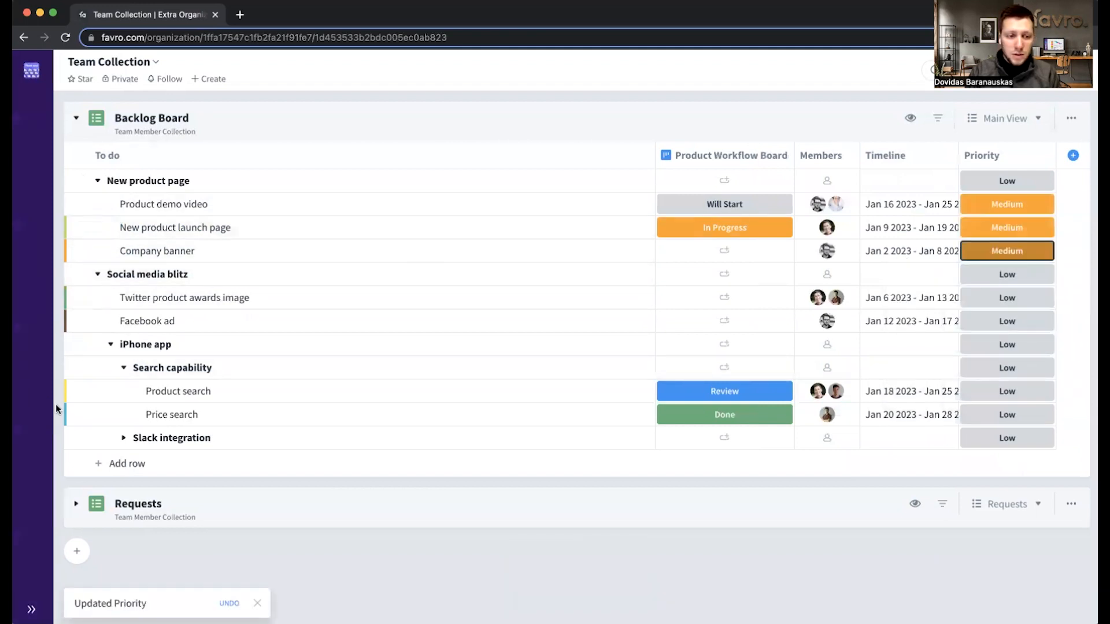
# Set the priority of Product search and Price search to High in one bulk edit
pyautogui.click(83, 391)
pyautogui.click(83, 414)
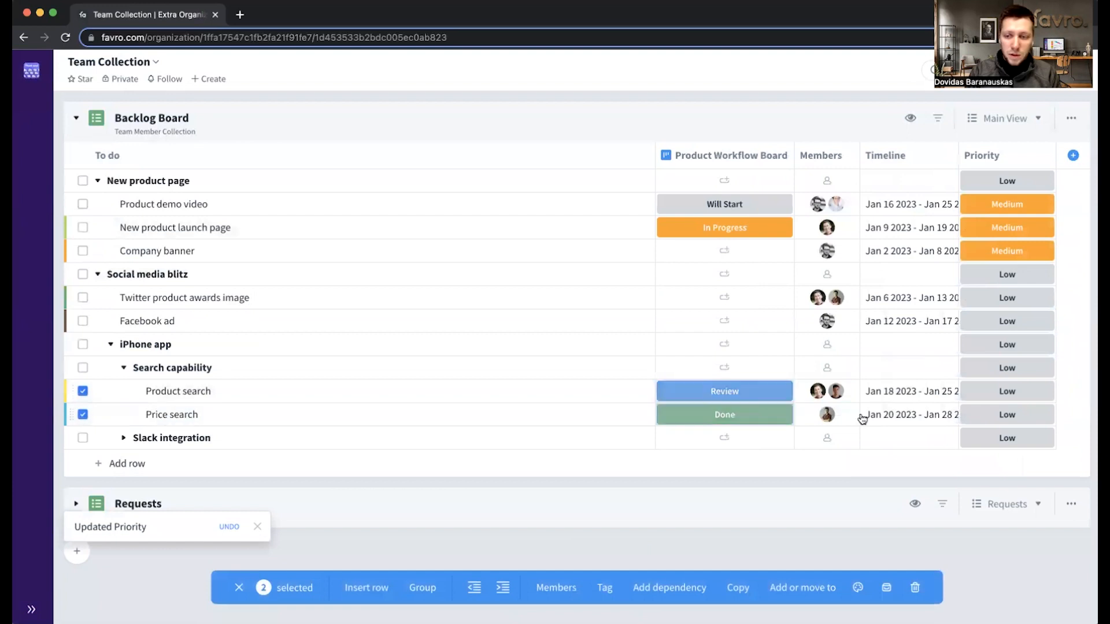
pyautogui.click(1009, 416)
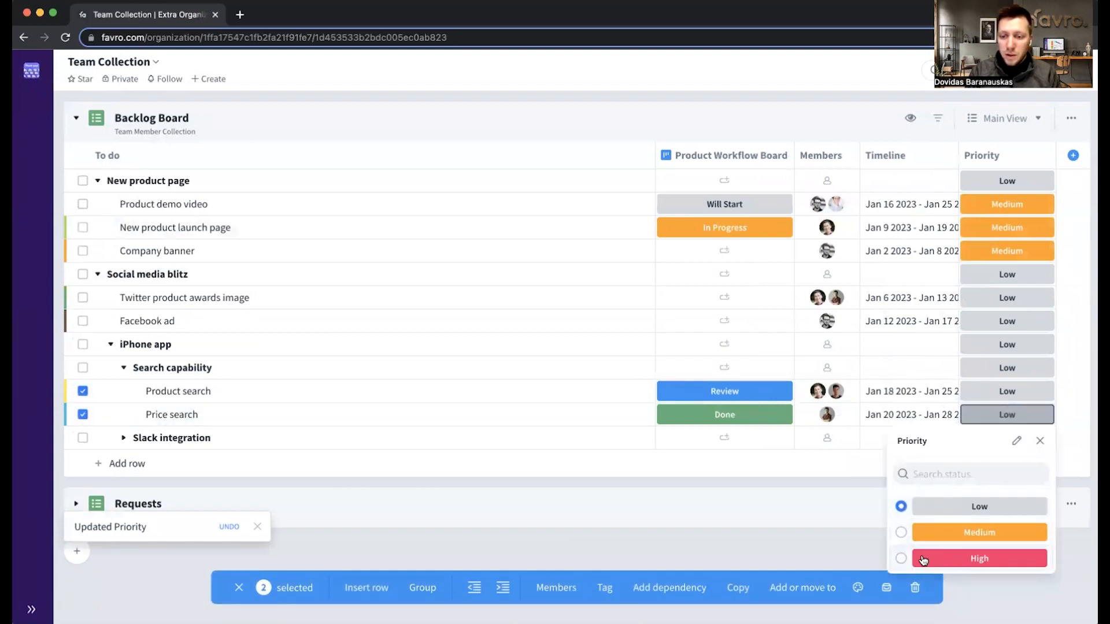
pyautogui.click(923, 558)
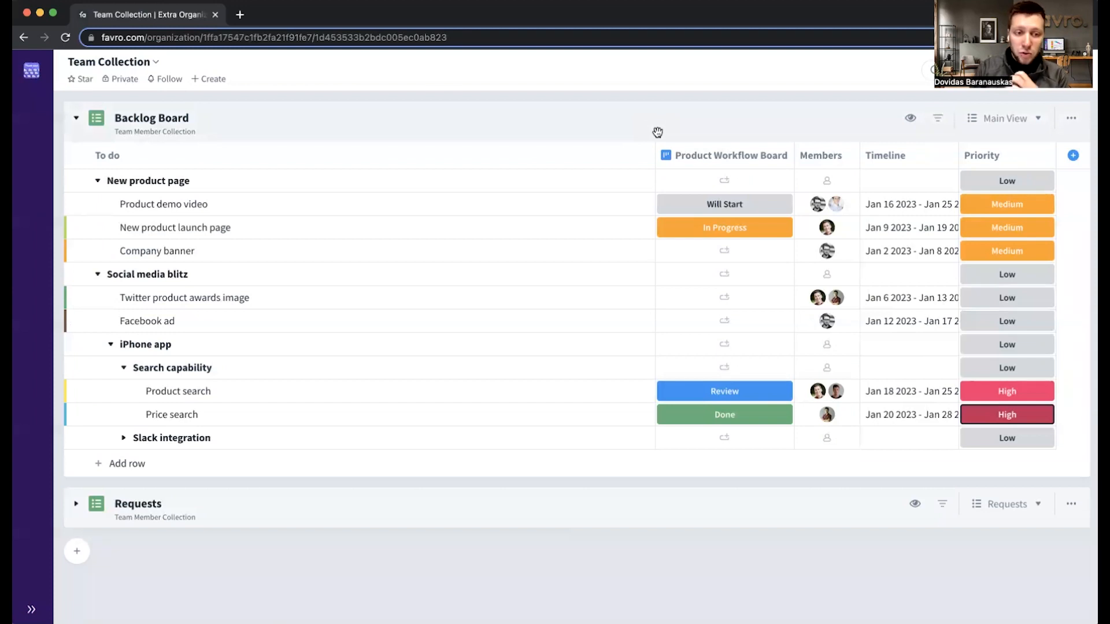
# View the Backlog Board as Kanban, check which field sets its columns, and return to Main View
pyautogui.click(1020, 124)
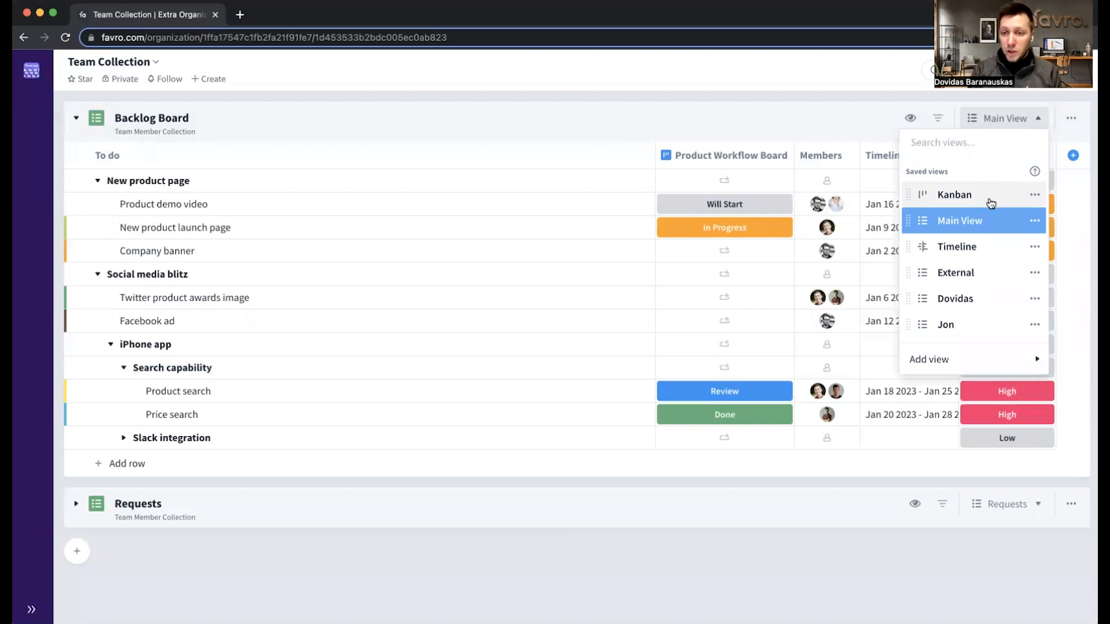
pyautogui.click(965, 196)
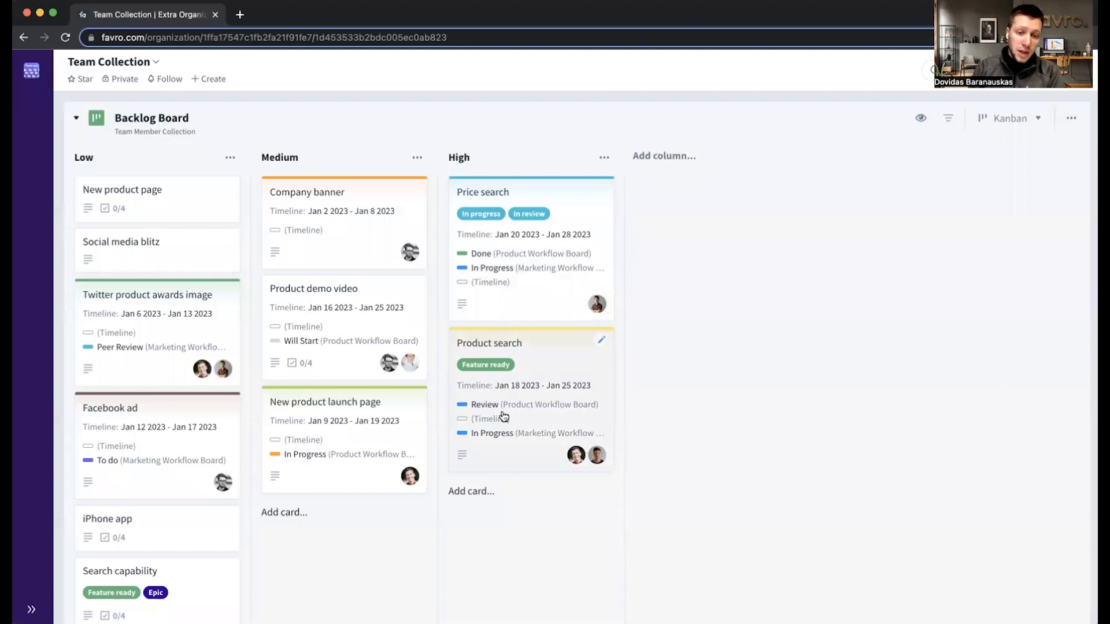
pyautogui.click(1077, 126)
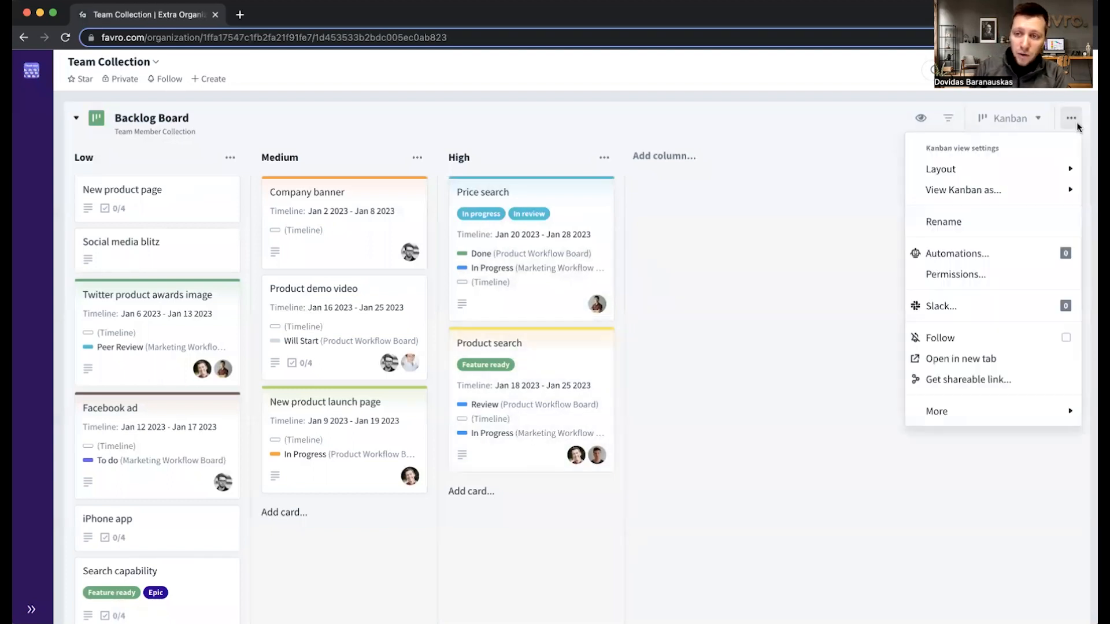
pyautogui.moveTo(1042, 193)
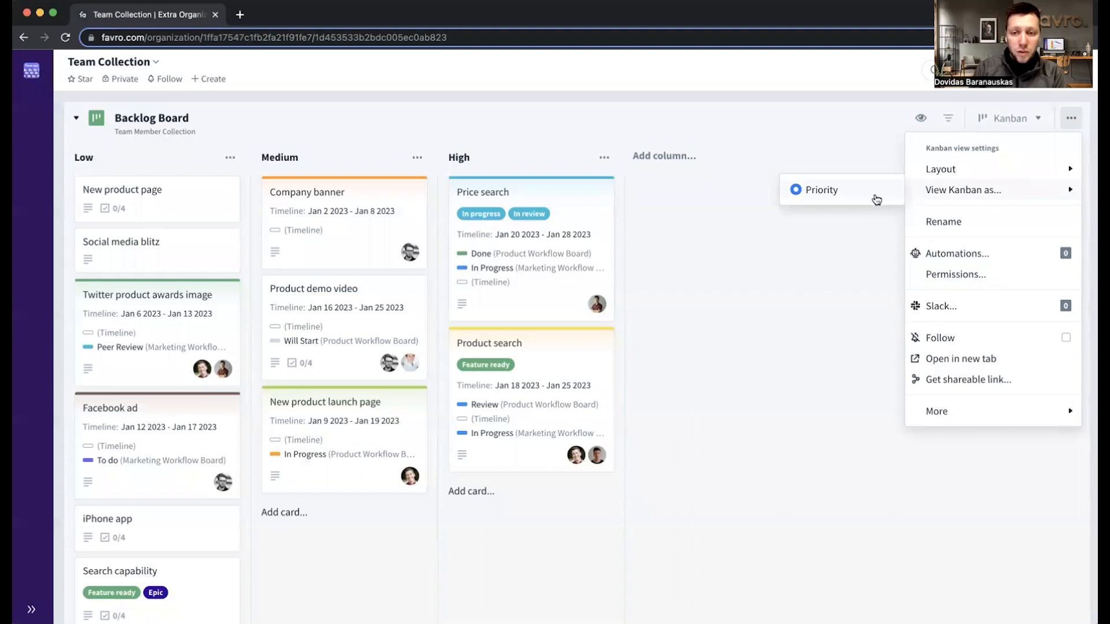
pyautogui.click(866, 224)
pyautogui.click(1021, 129)
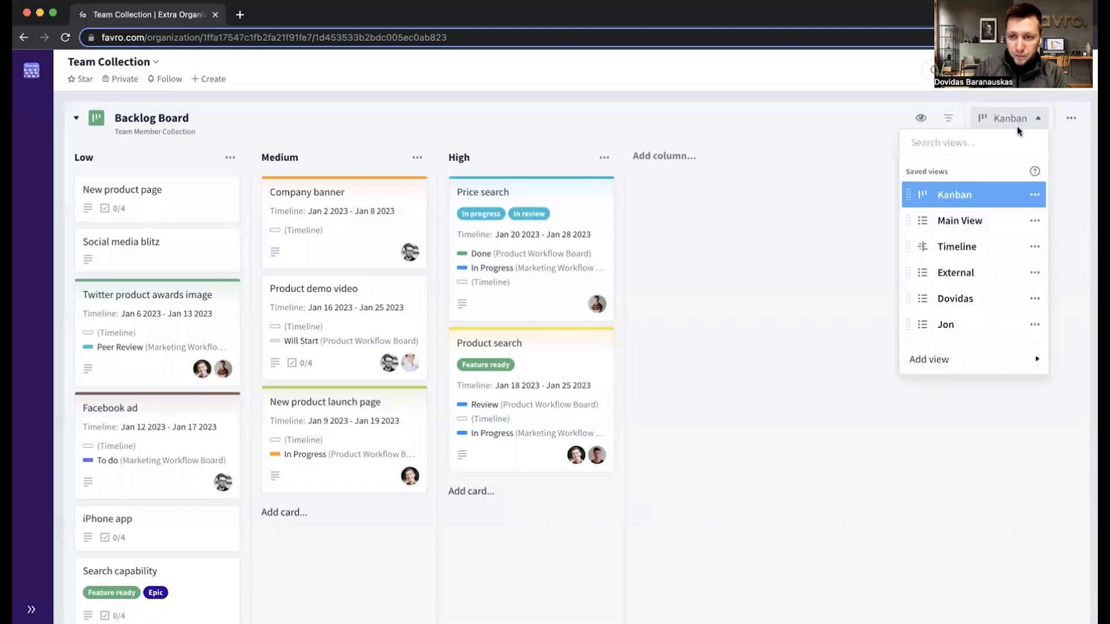
pyautogui.click(985, 225)
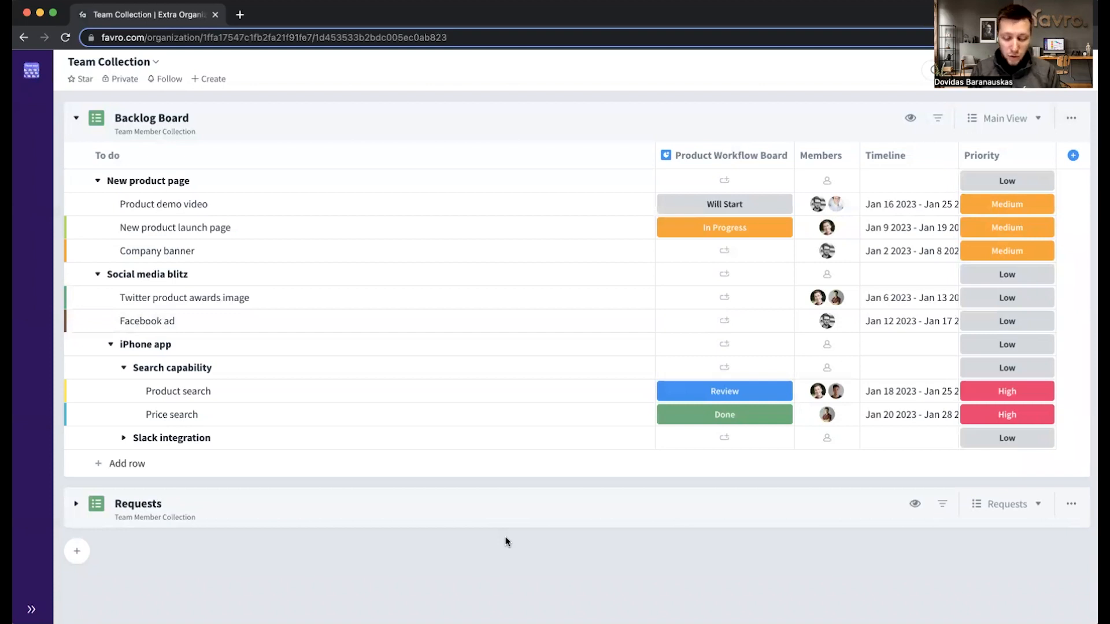
# Show only the workflow boards side of the collection and switch the Product Workflow Board from Burndown Chart to Kanban
pyautogui.press('2')
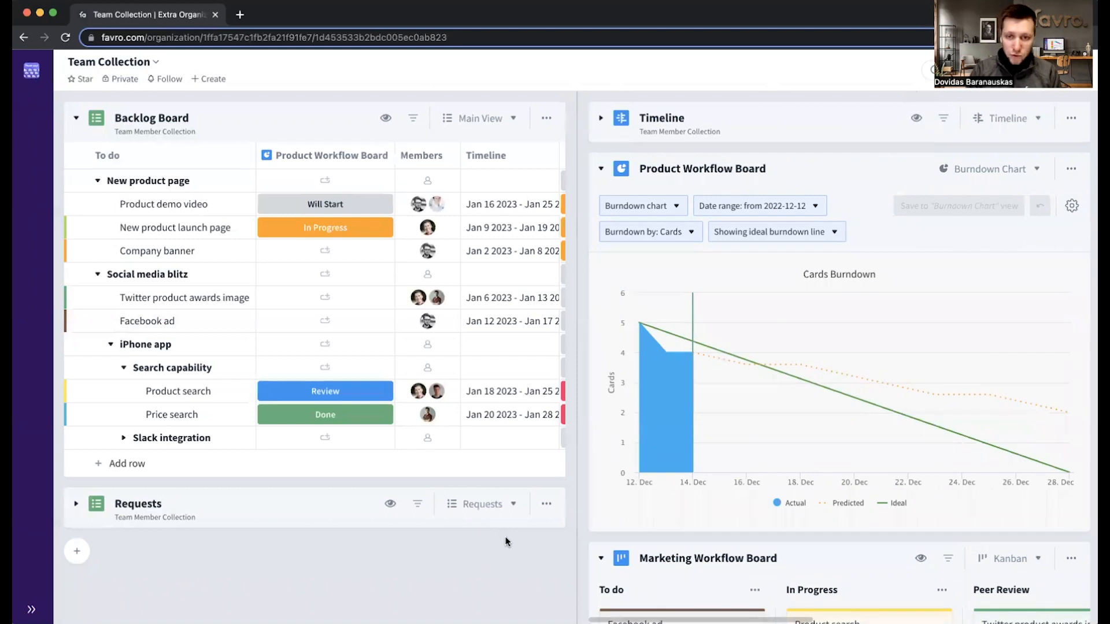
pyautogui.press('1')
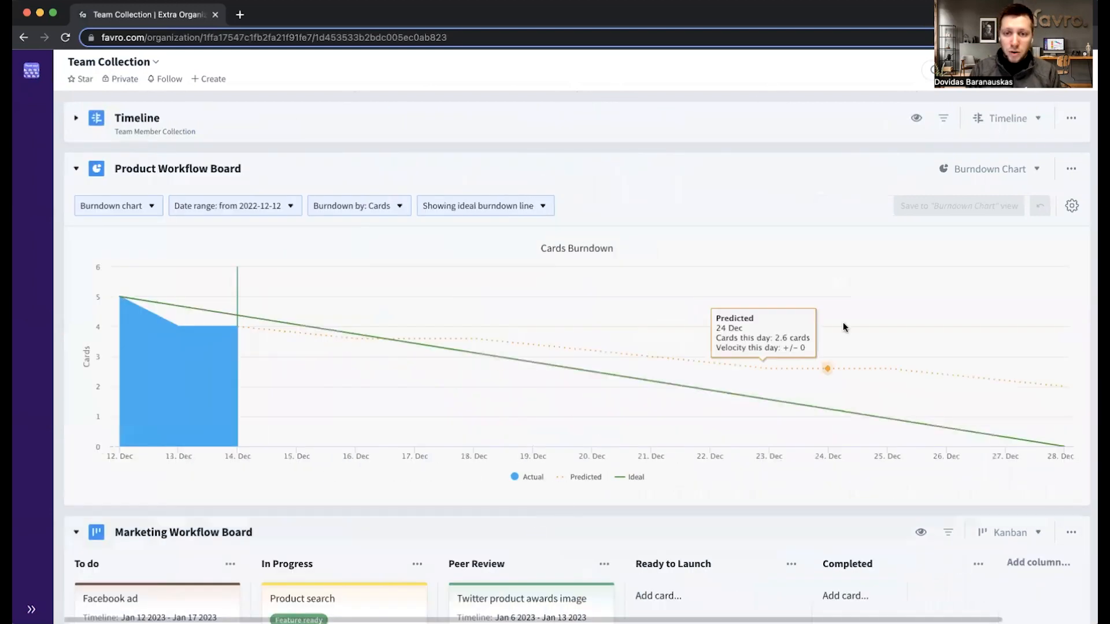
pyautogui.click(1004, 170)
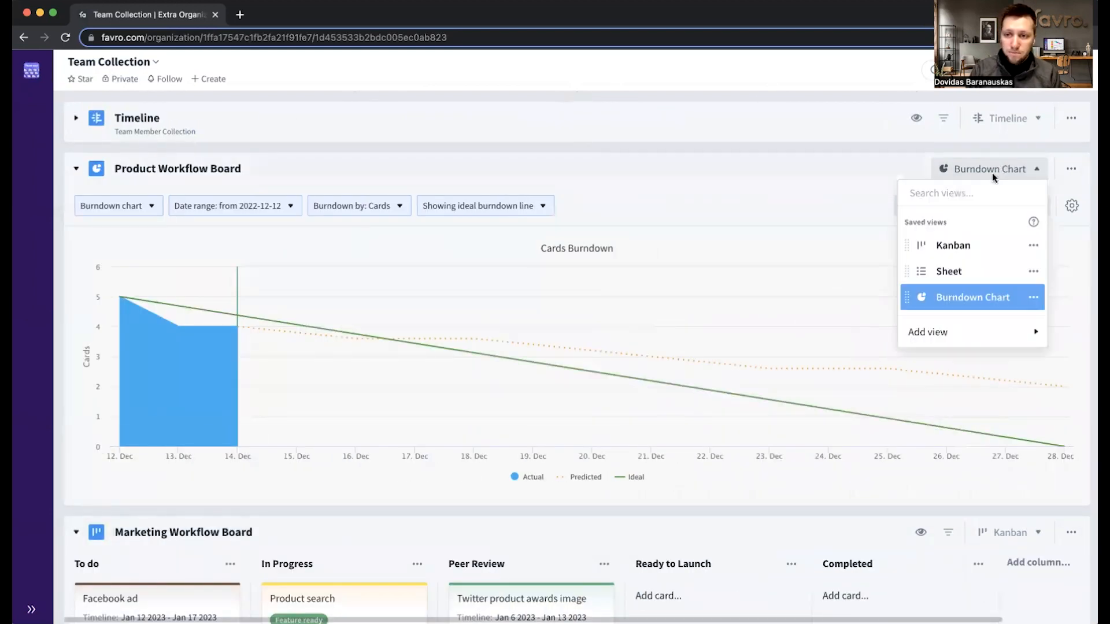
pyautogui.click(960, 247)
pyautogui.hscroll(-1, 367, 370)
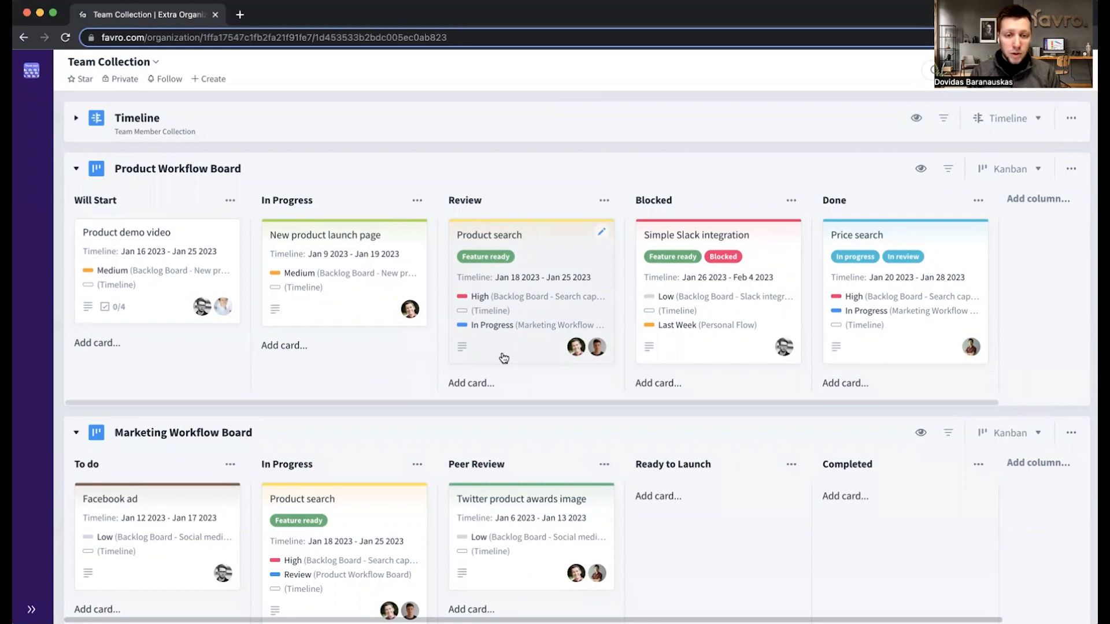
pyautogui.scroll(-1, 504, 358)
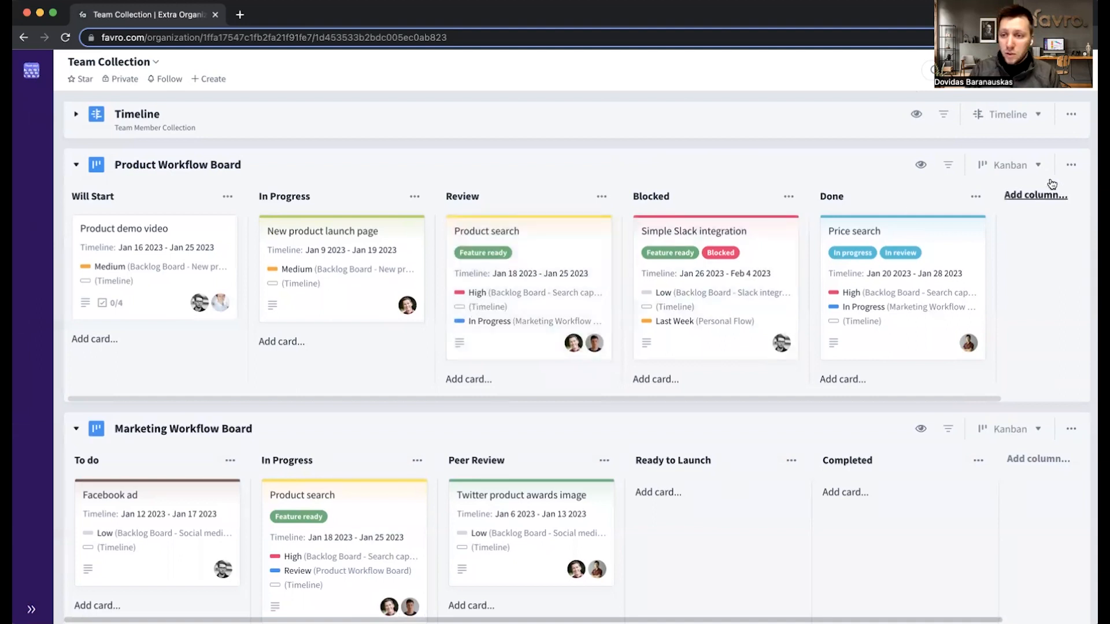
# Open the Product Workflow Board's automations and examine the rule's actions for cards assigned the Review status
pyautogui.click(1072, 165)
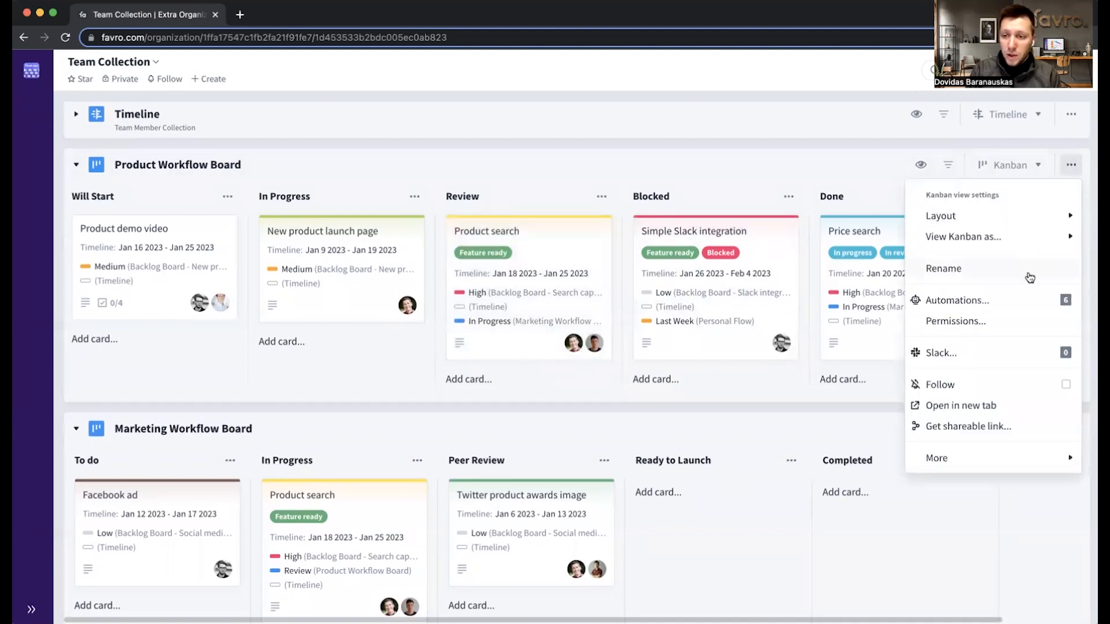
pyautogui.click(1029, 299)
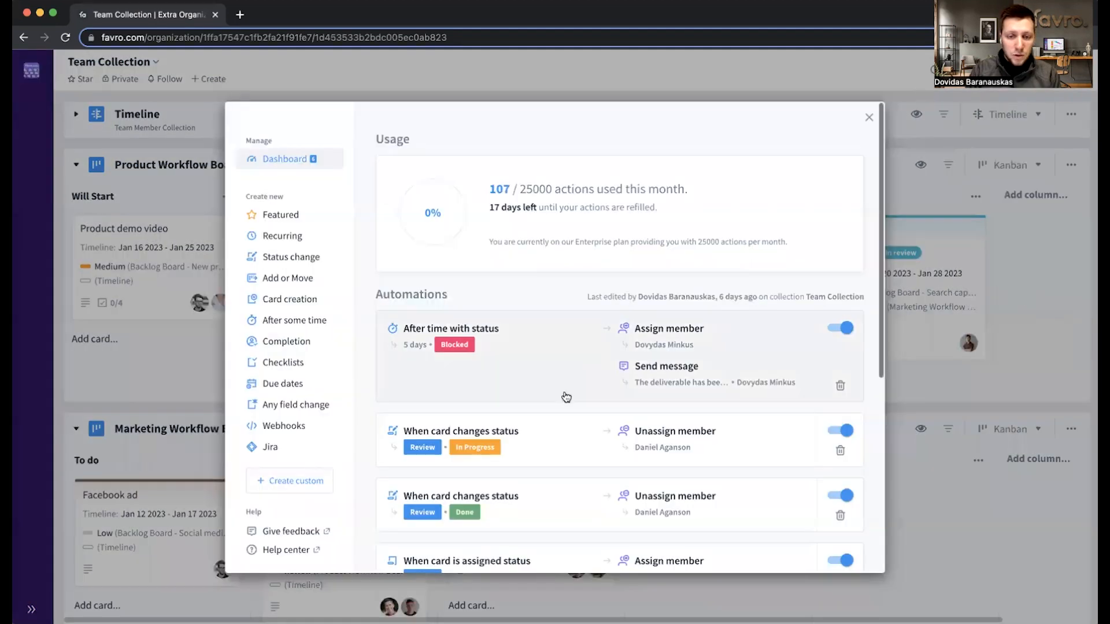
pyautogui.scroll(-5, 566, 397)
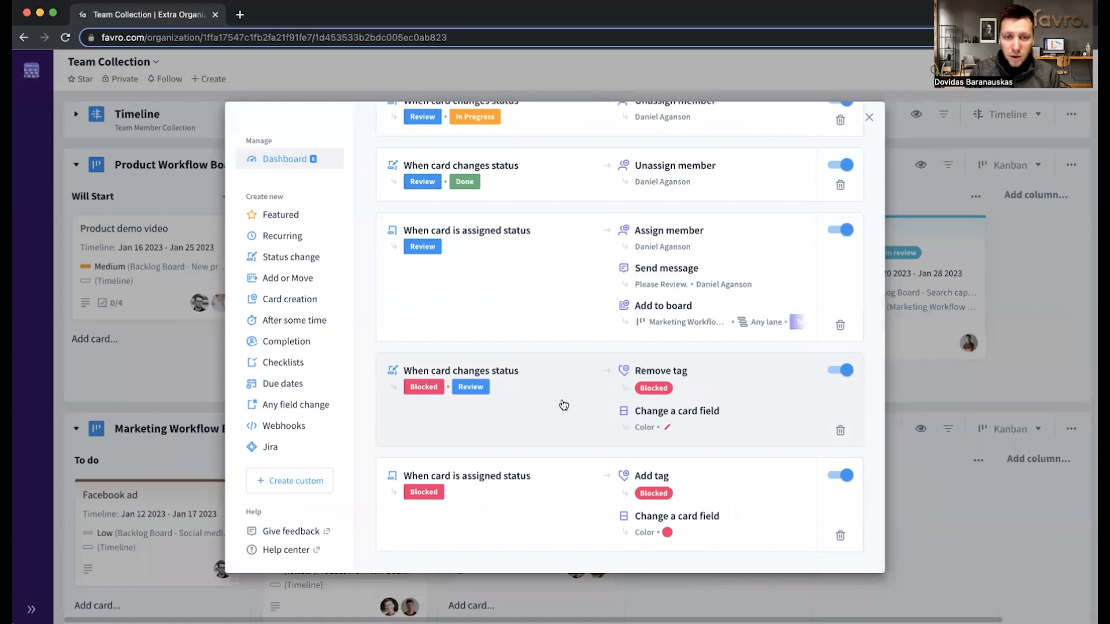
pyautogui.scroll(3, 564, 404)
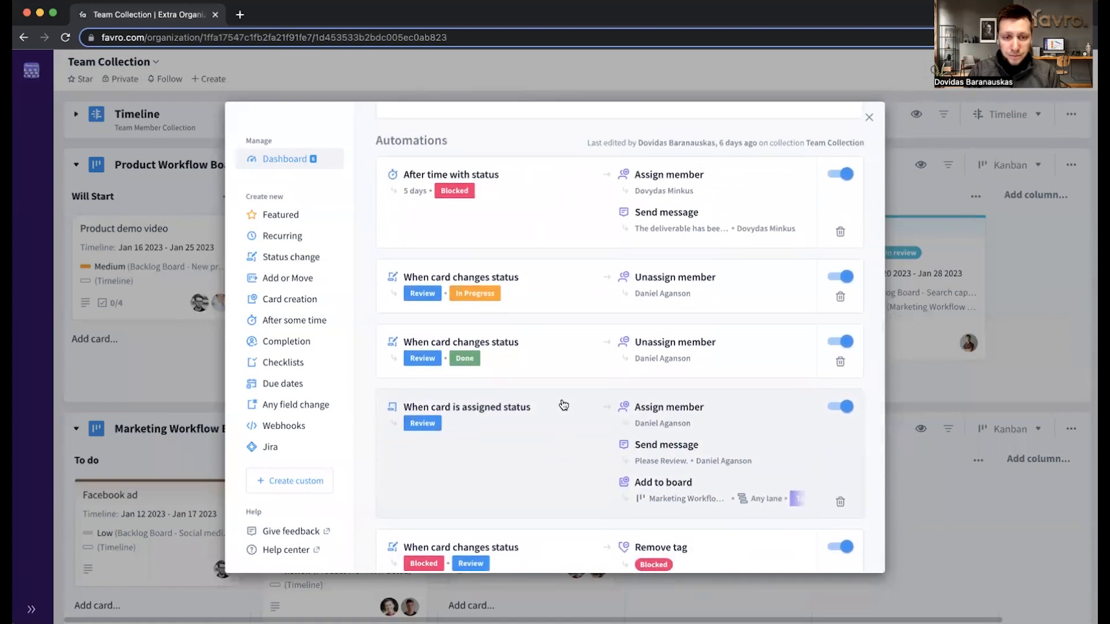
pyautogui.click(549, 440)
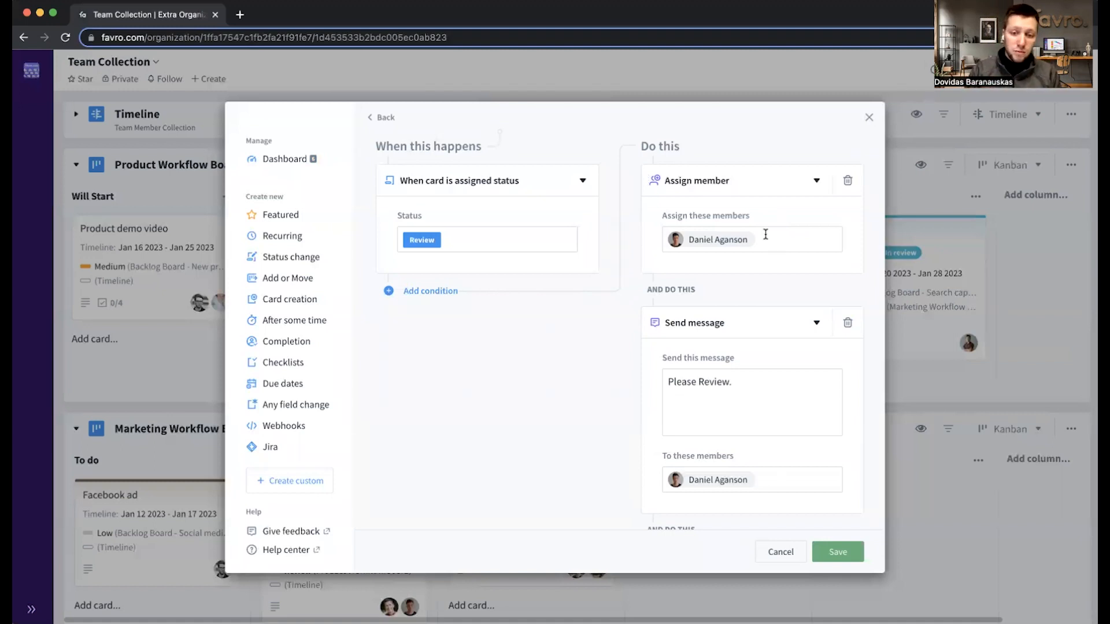
pyautogui.scroll(-2, 728, 376)
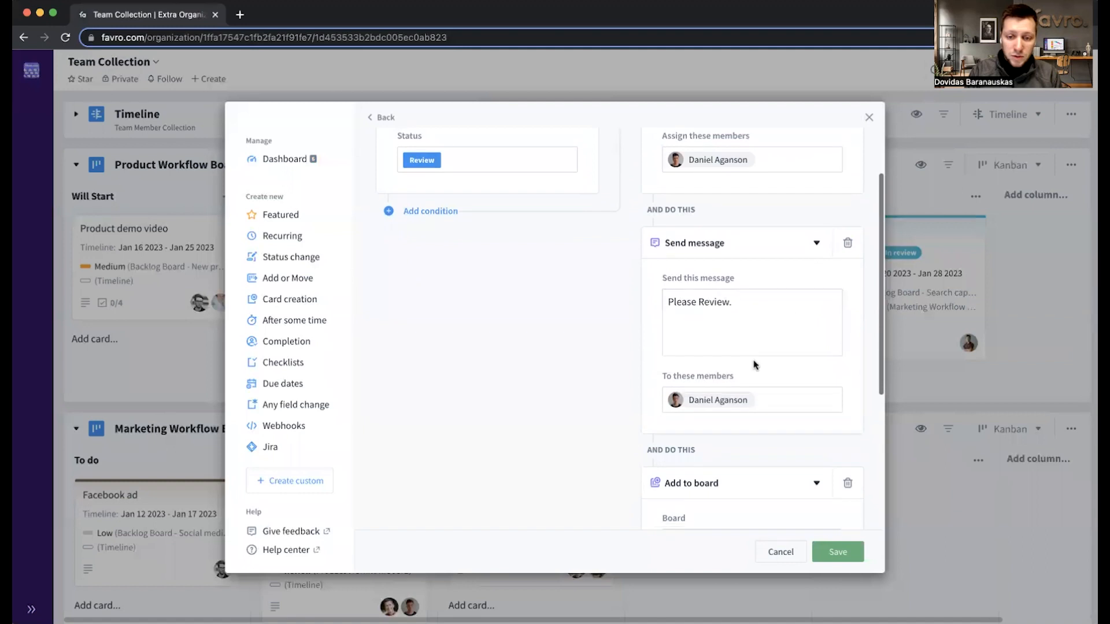
pyautogui.scroll(2, 792, 303)
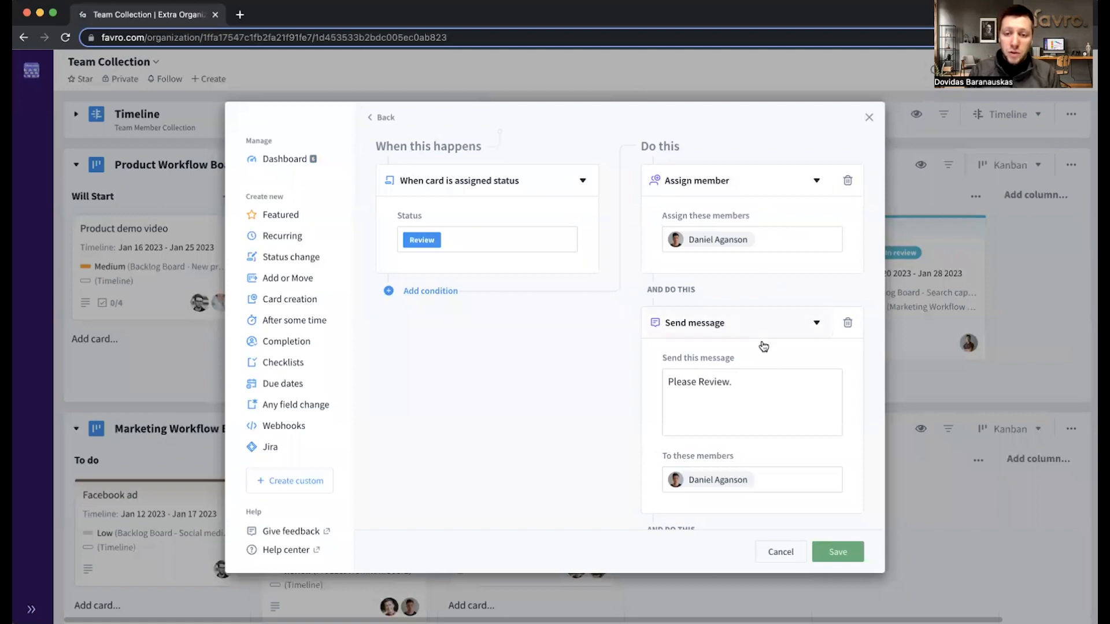
# Examine the Review rule's message and Add to board actions, save the rule, and close the automations
pyautogui.scroll(-3, 767, 372)
pyautogui.scroll(-2, 767, 372)
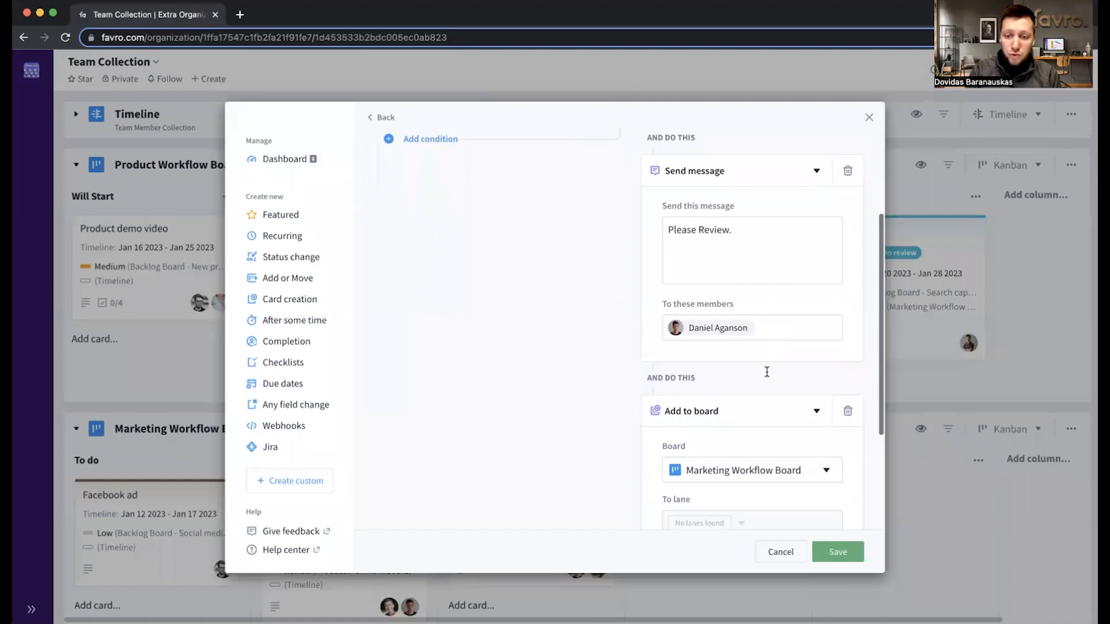
pyautogui.scroll(-1, 750, 393)
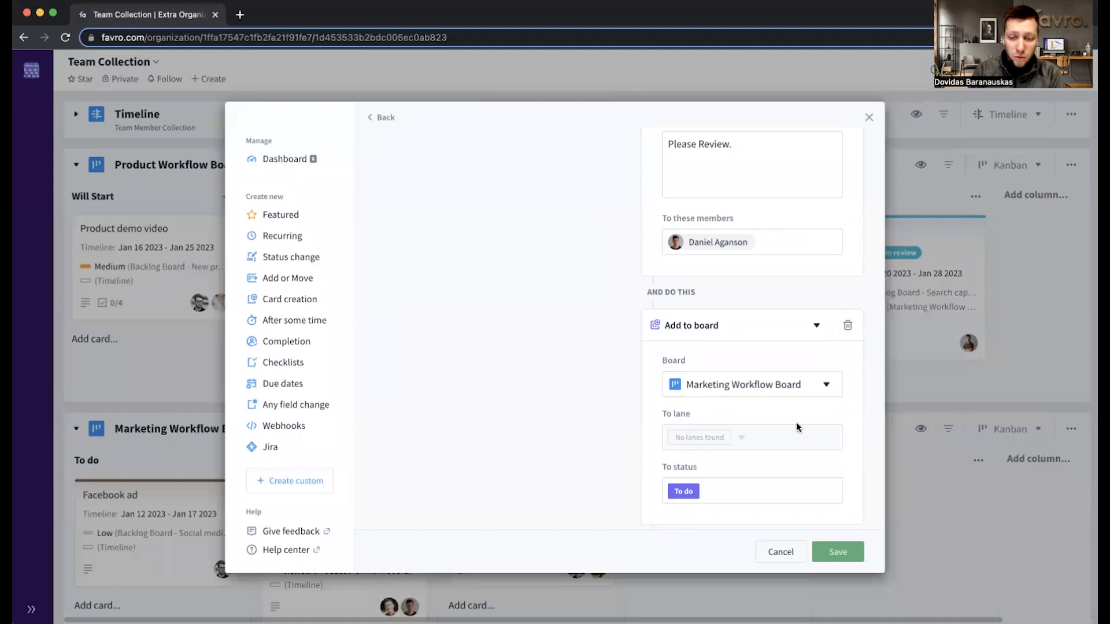
pyautogui.click(839, 553)
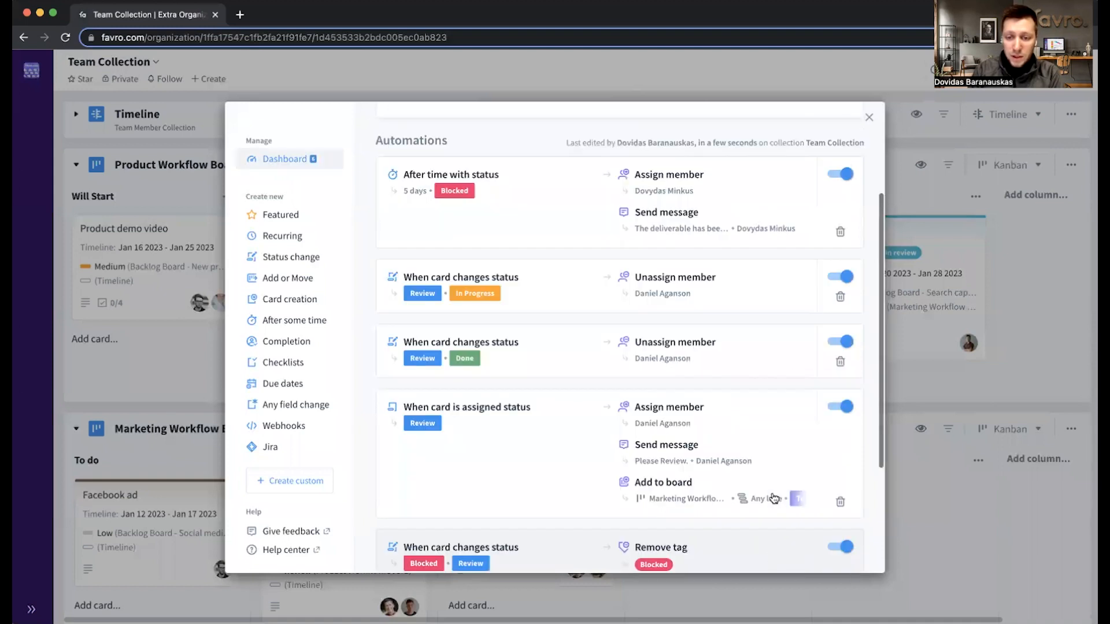
pyautogui.click(868, 120)
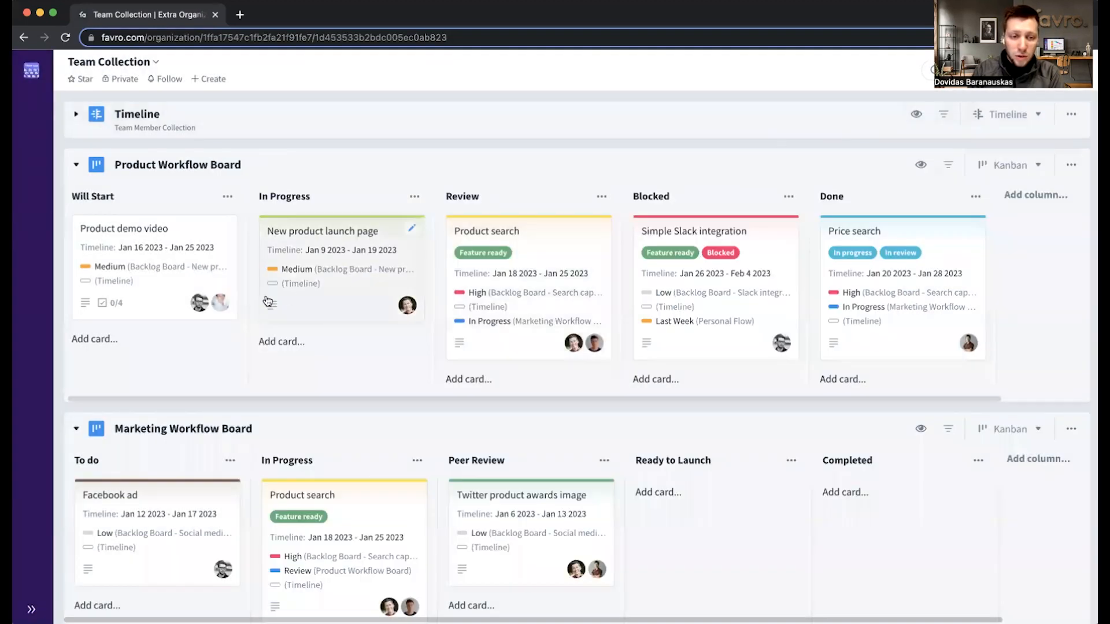
# Move the New product launch page card from In Progress to Review and check its copy on the Marketing Workflow Board
pyautogui.moveTo(297, 296); pyautogui.dragTo(501, 354)
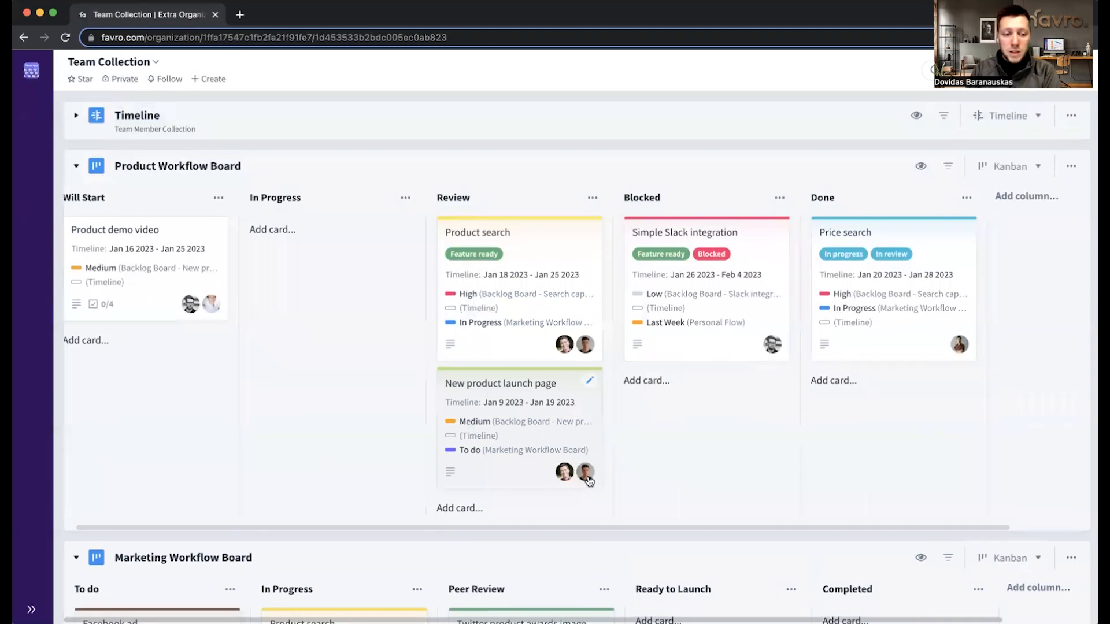
pyautogui.scroll(-5, 589, 481)
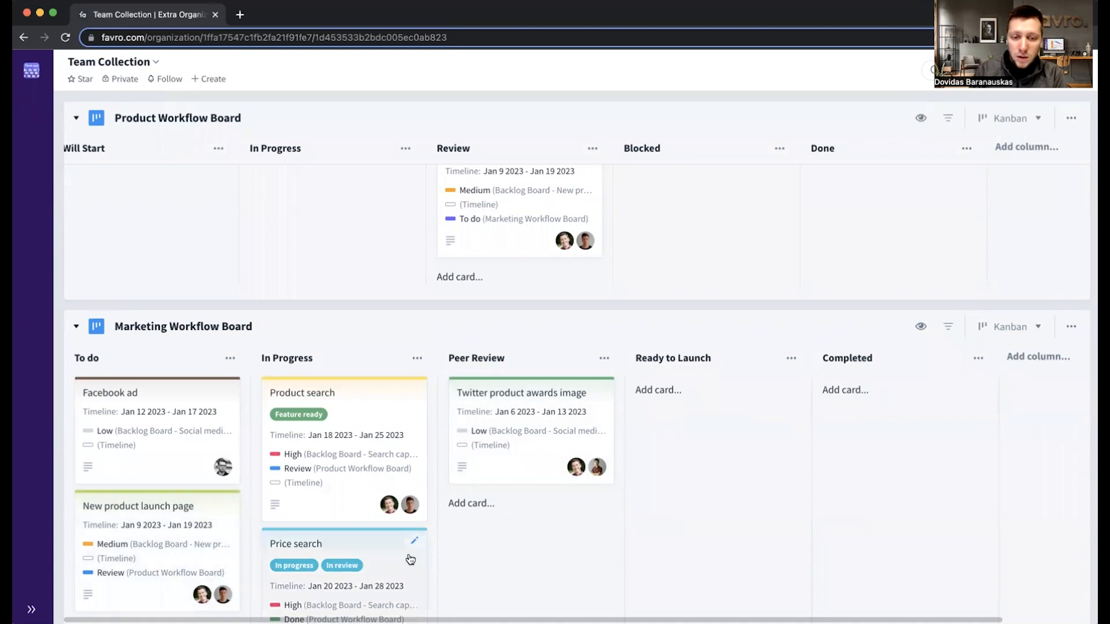
pyautogui.scroll(5, 287, 521)
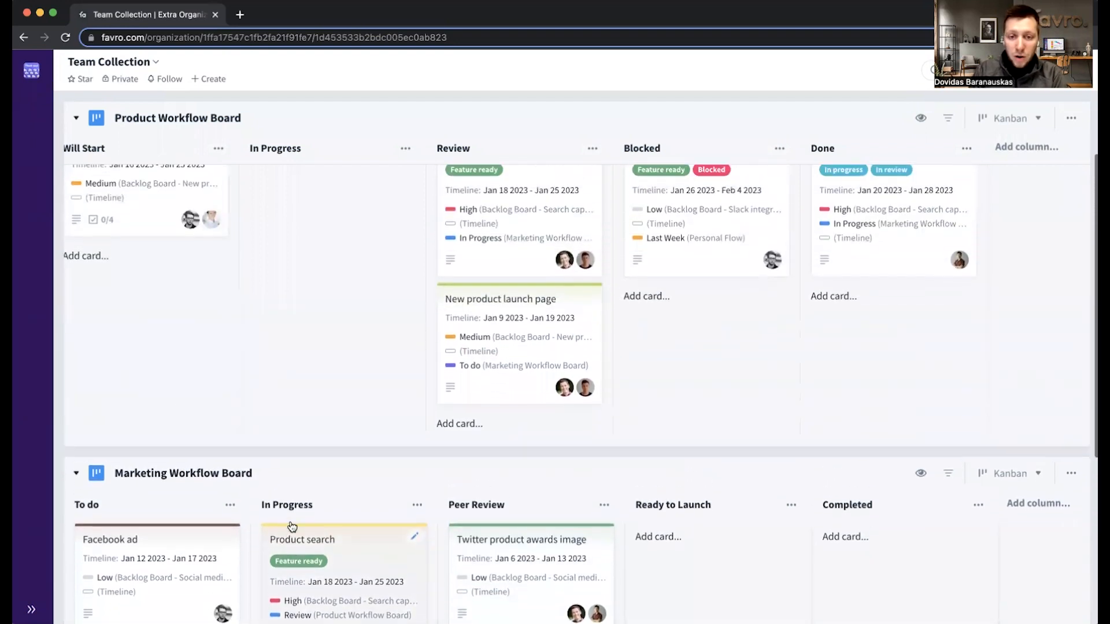
pyautogui.scroll(1, 291, 522)
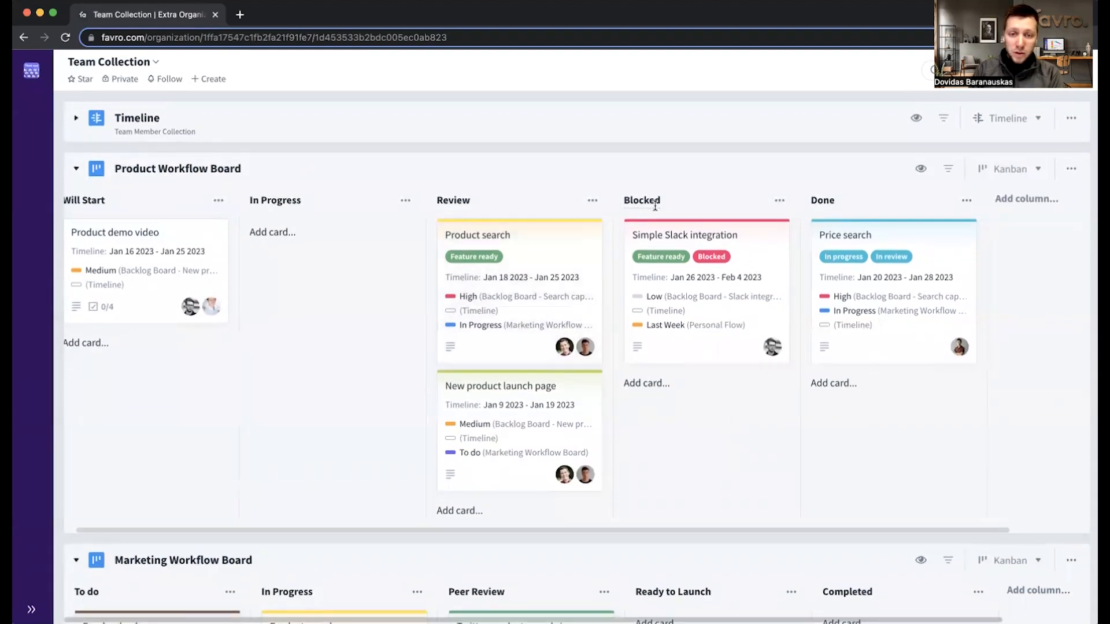
# Open the Product Workflow Board's automations, examine the rule for cards assigned the Blocked status, and close them
pyautogui.click(1070, 169)
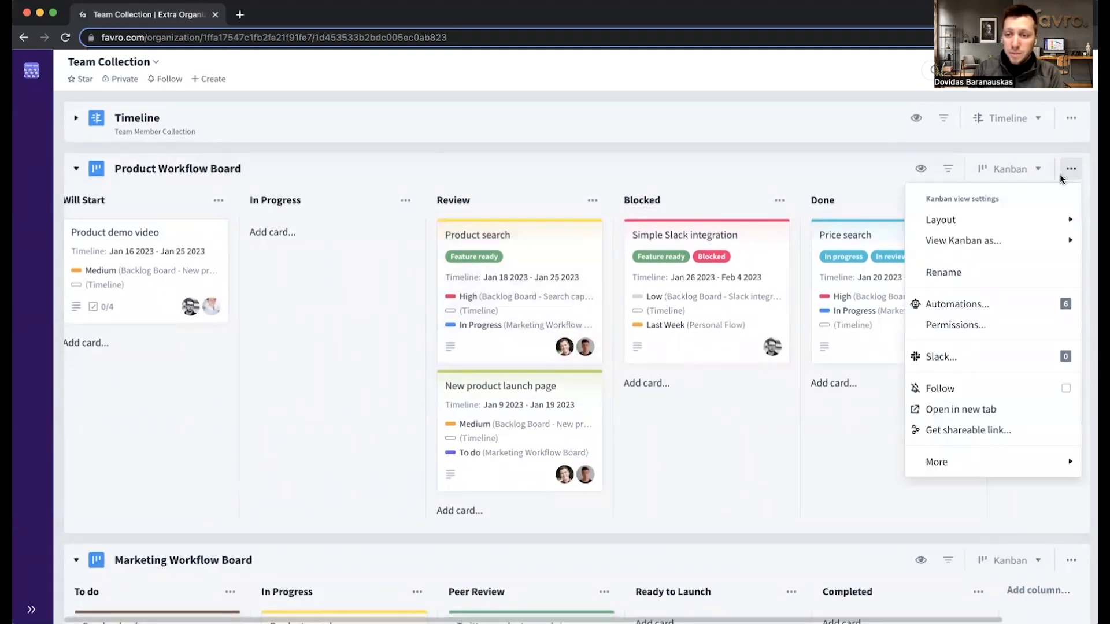
pyautogui.click(1010, 306)
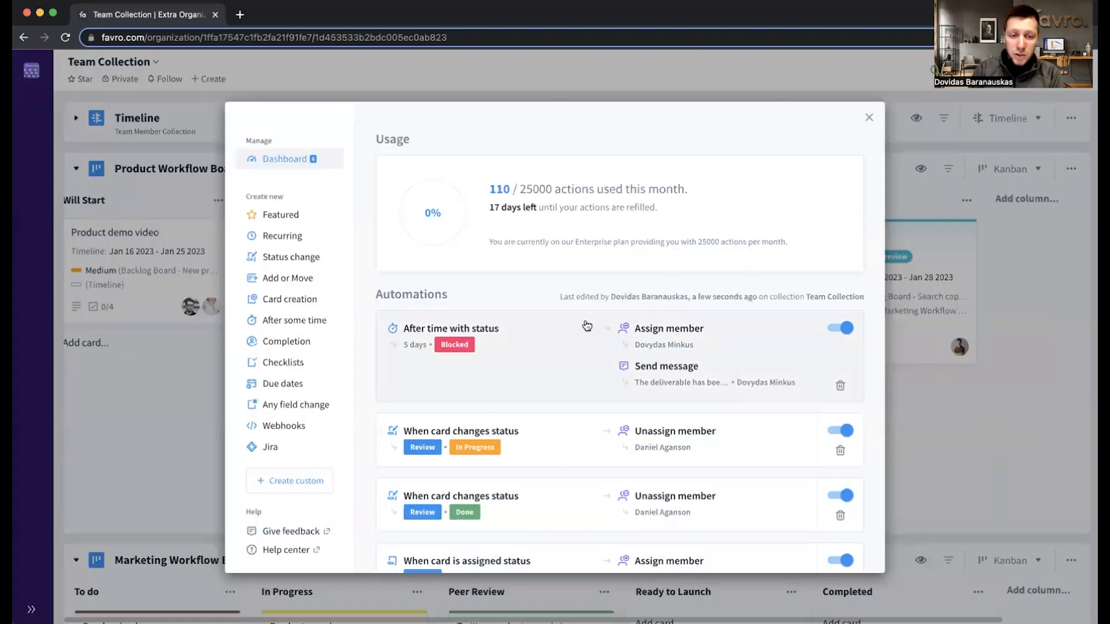
pyautogui.scroll(-5, 550, 362)
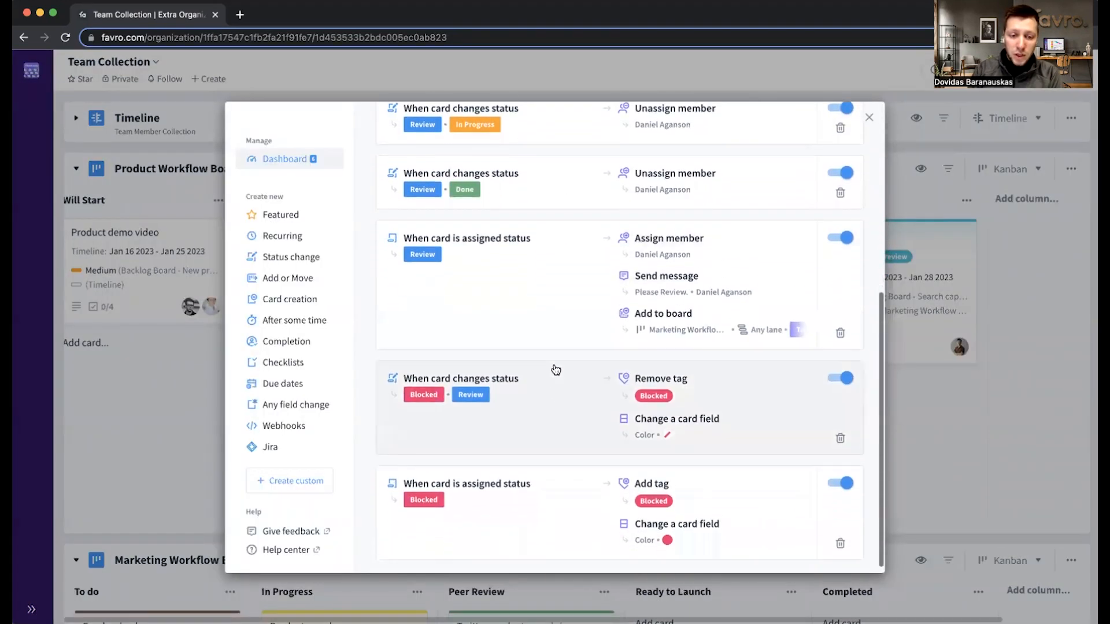
pyautogui.click(572, 486)
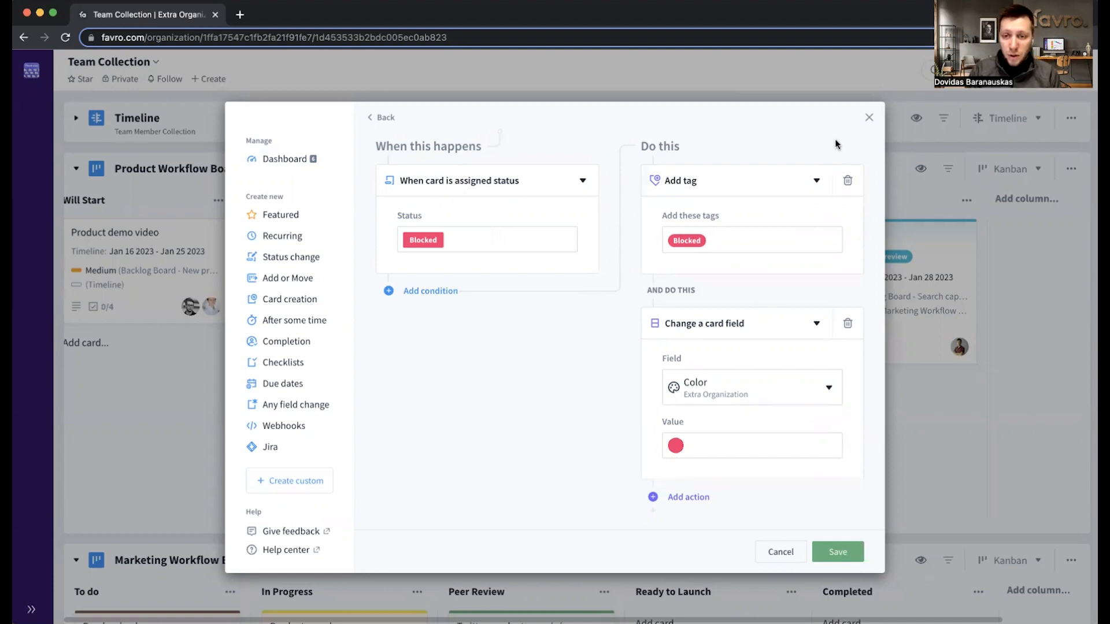
pyautogui.click(869, 117)
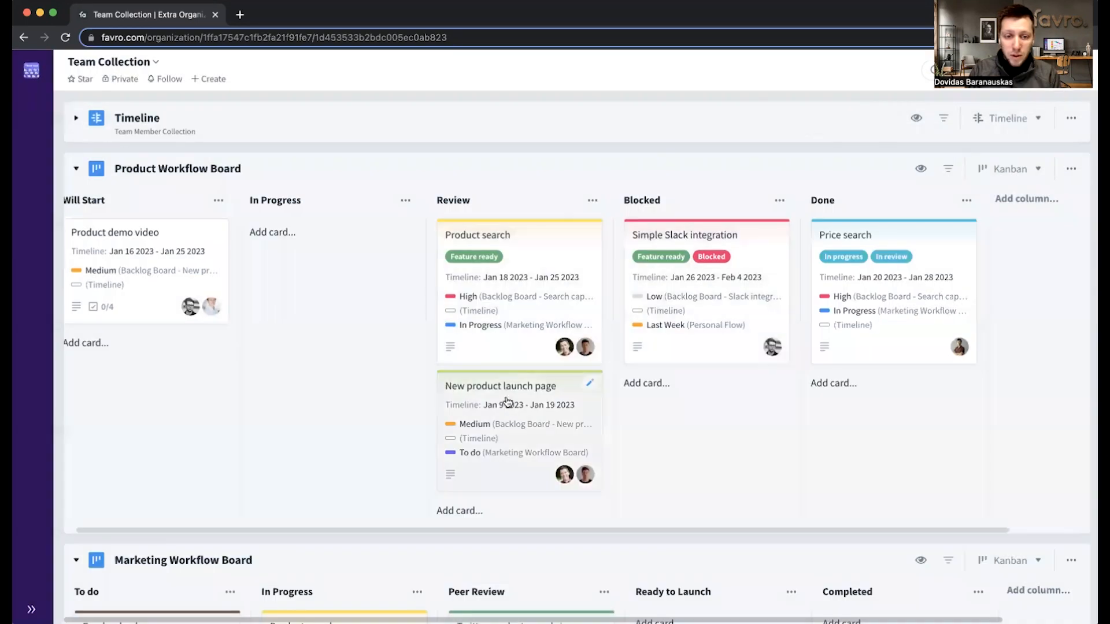
# Move the New product launch page card from Review to Blocked and check its copy on the Marketing Workflow Board
pyautogui.moveTo(525, 411); pyautogui.dragTo(722, 413)
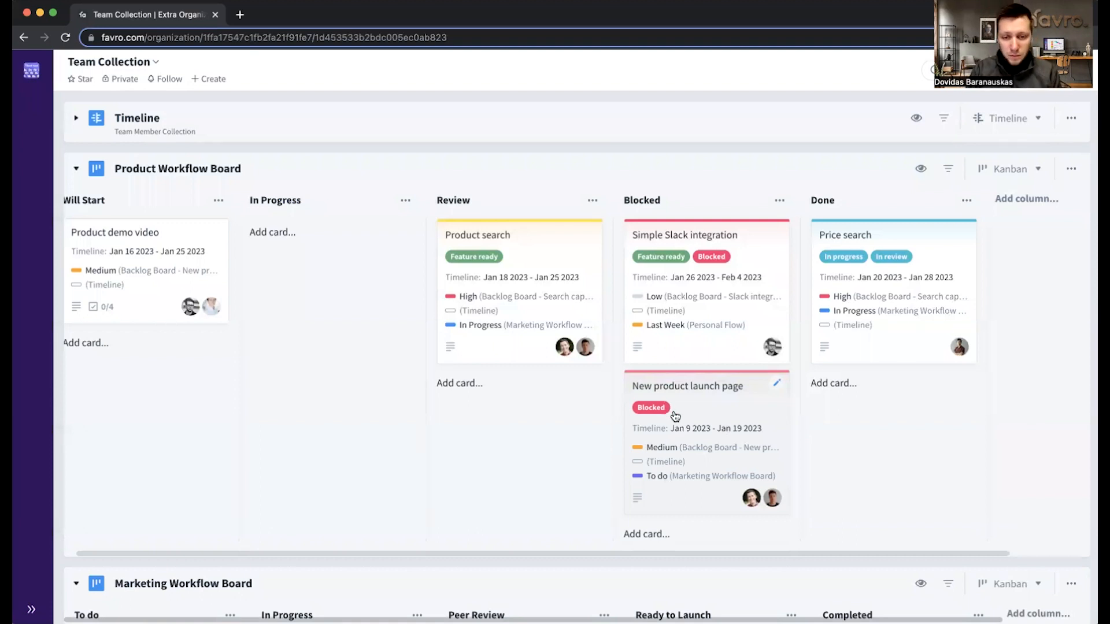
pyautogui.scroll(-1, 675, 416)
pyautogui.scroll(-5, 675, 417)
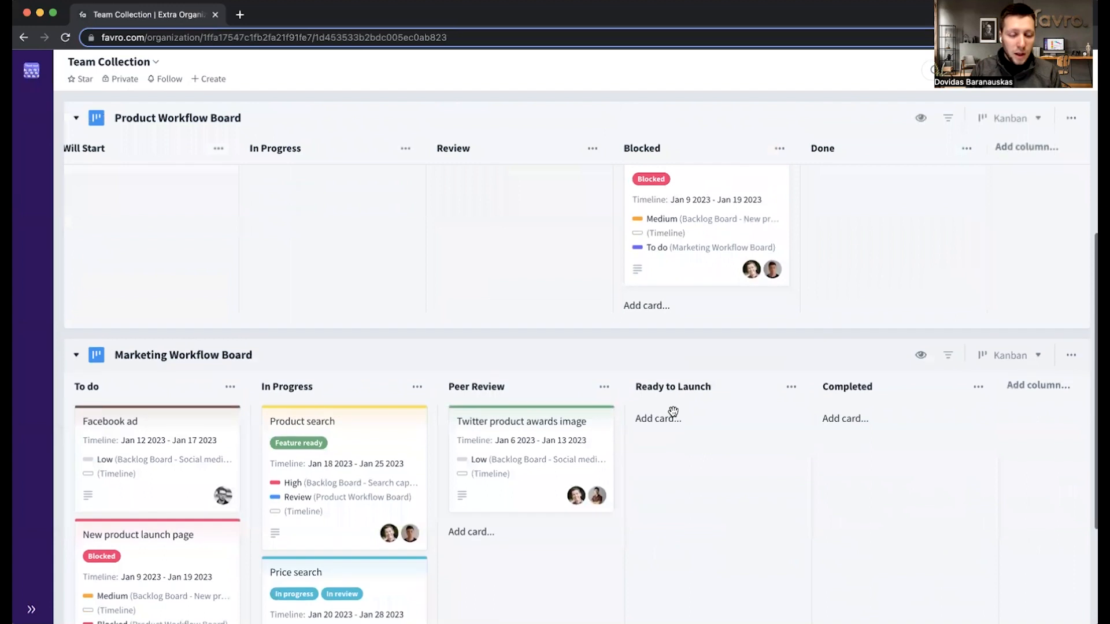
pyautogui.scroll(-1, 165, 514)
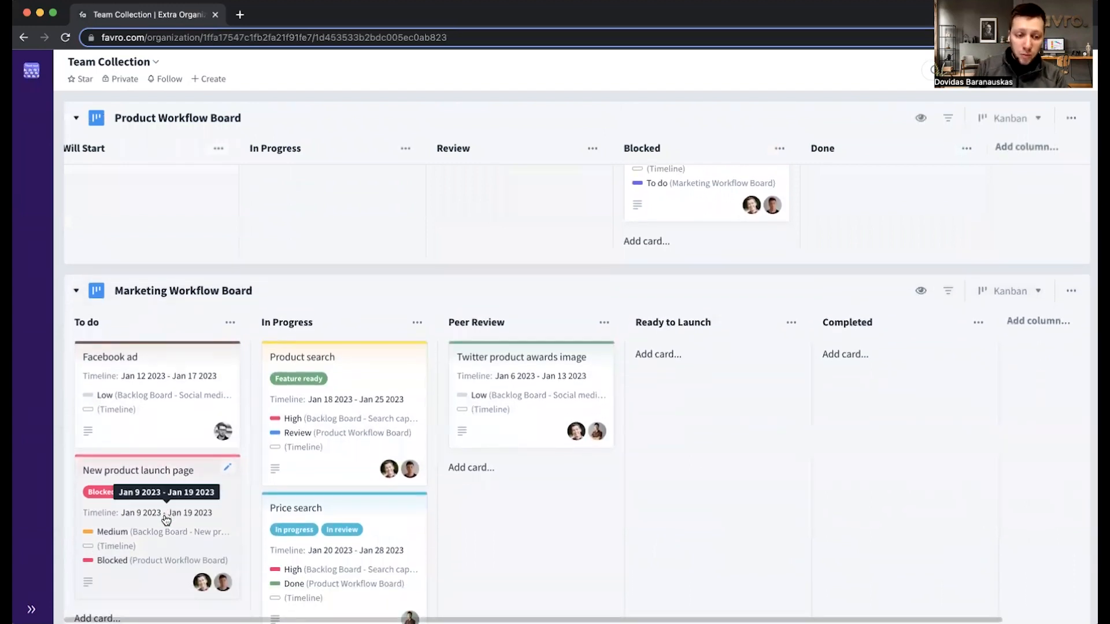
pyautogui.scroll(-1, 167, 519)
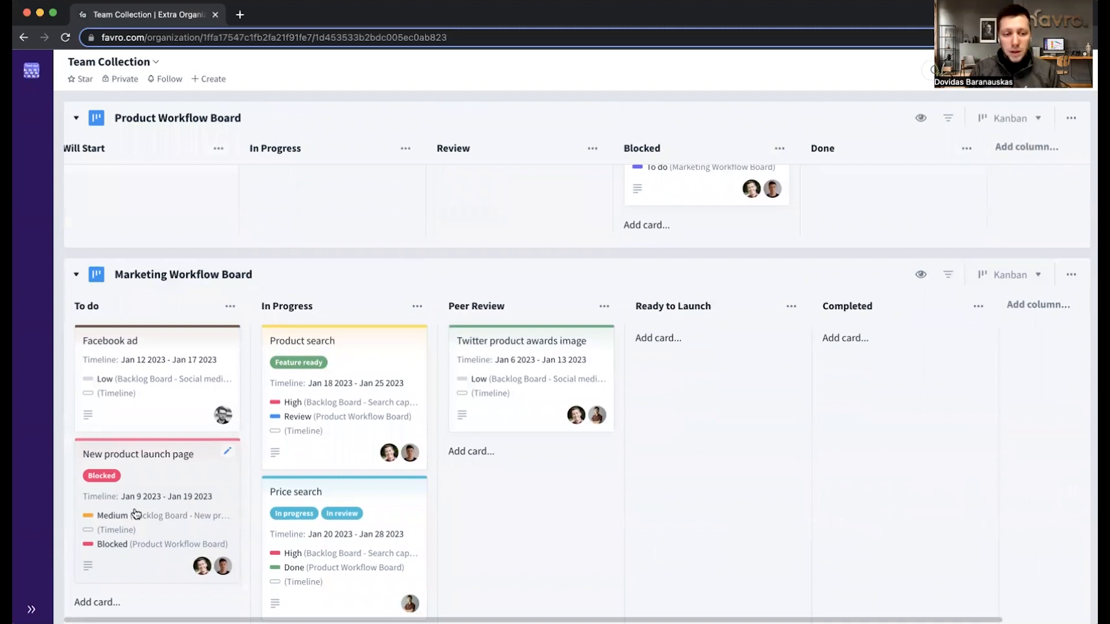
pyautogui.scroll(5, 136, 513)
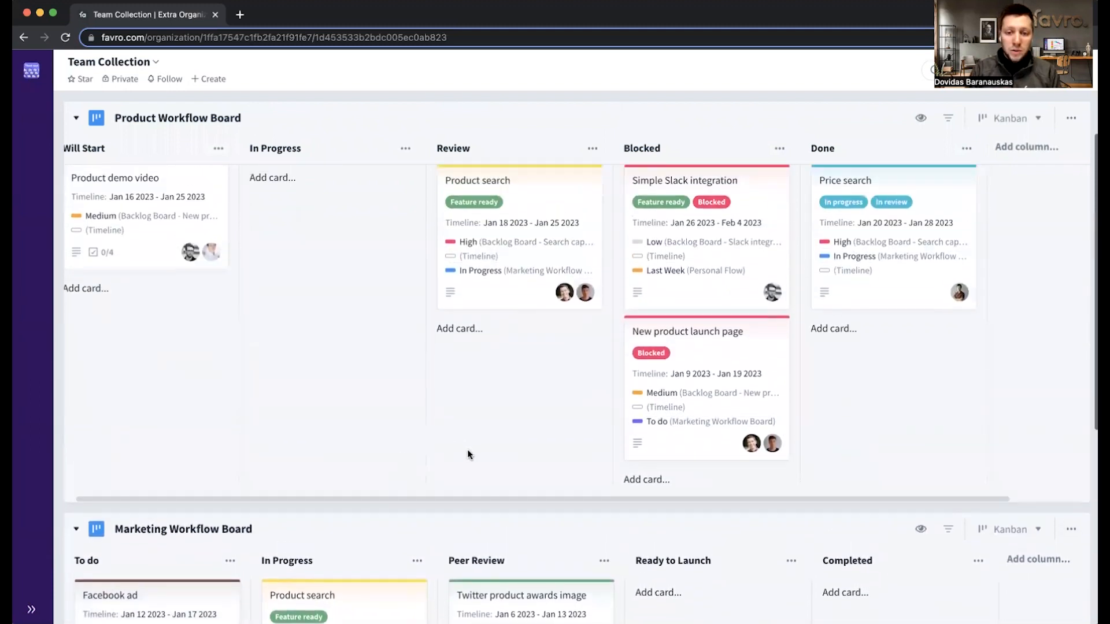
pyautogui.scroll(1, 467, 454)
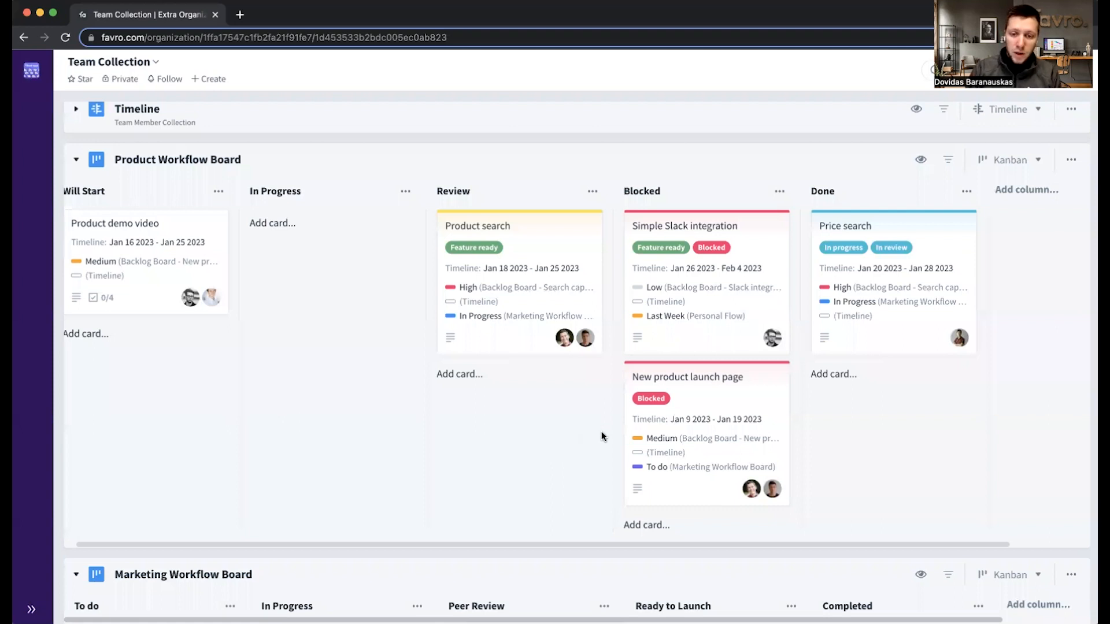
# Show only the backlog side of the collection and expand the Requests board
pyautogui.press('z')
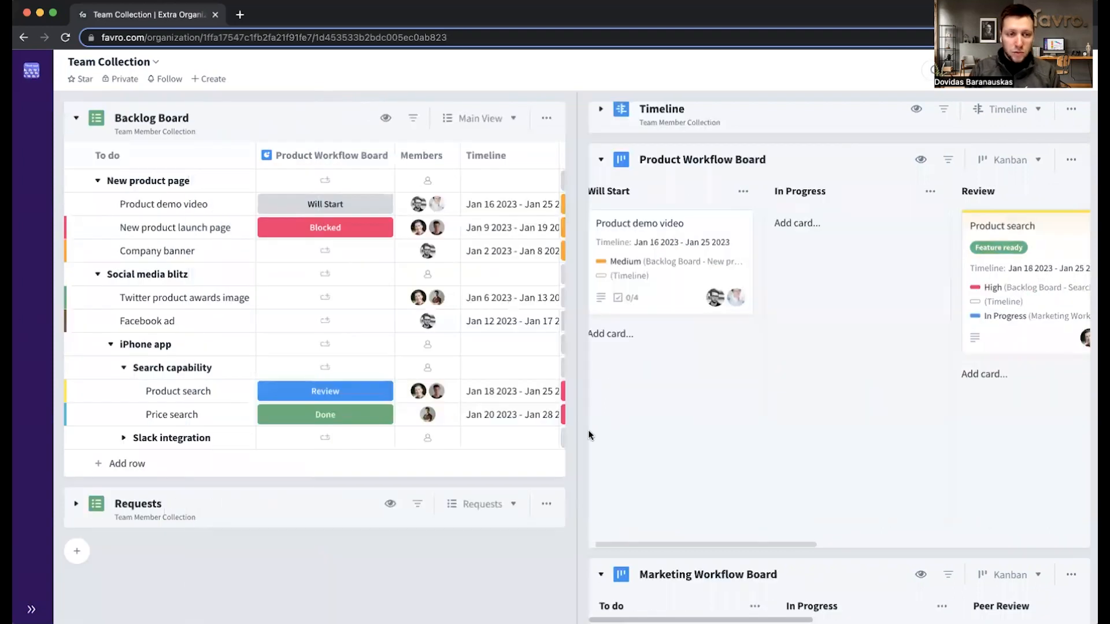
pyautogui.press('z')
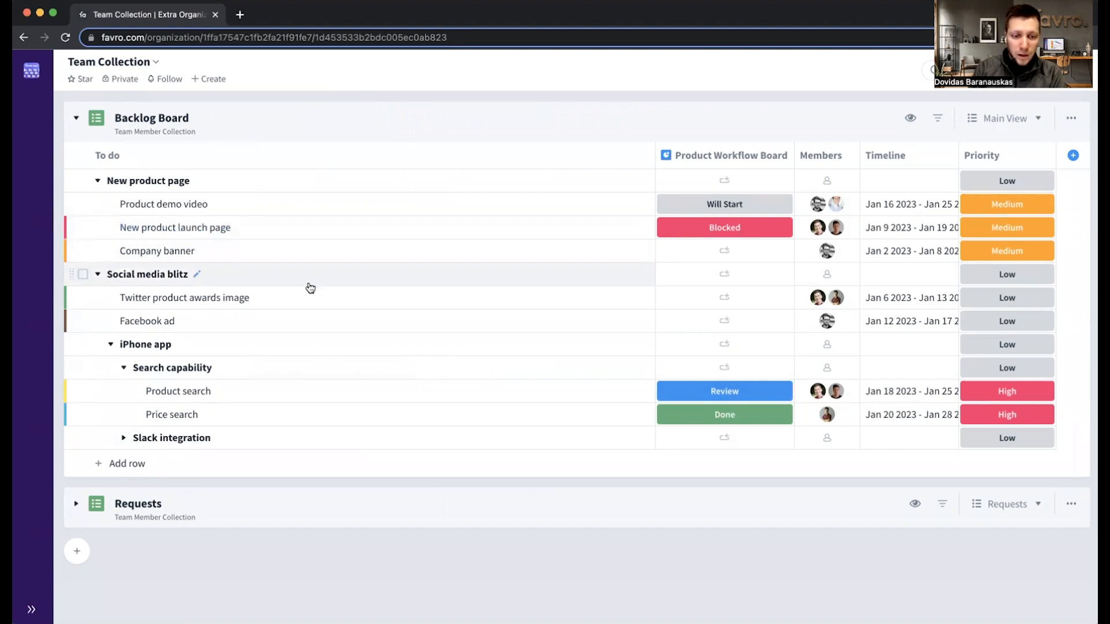
pyautogui.click(409, 512)
pyautogui.scroll(-2, 410, 513)
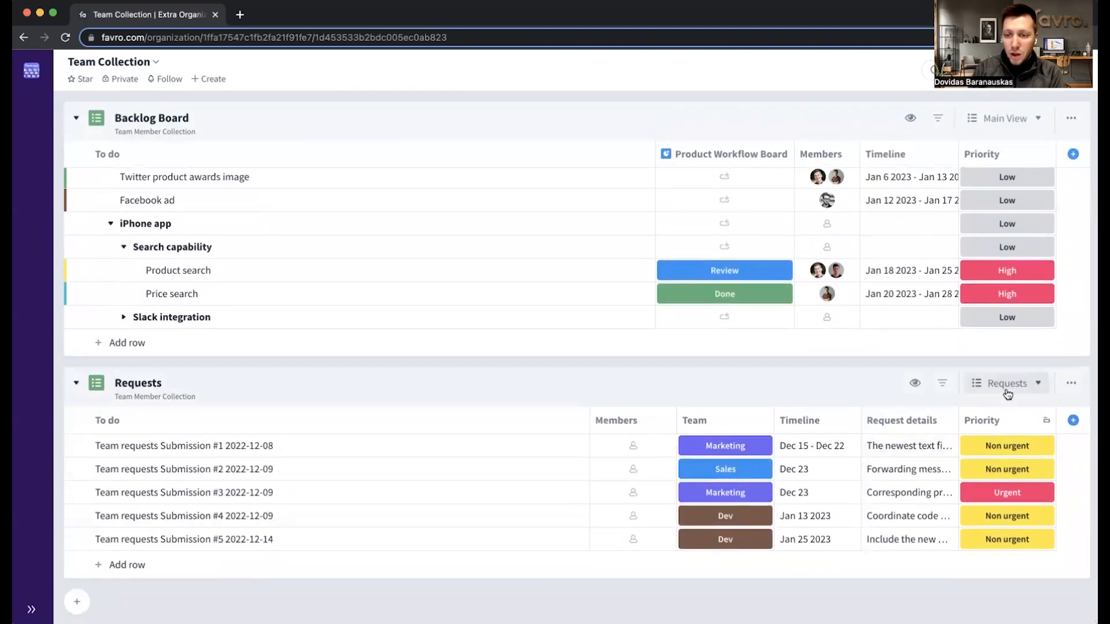
# Switch the Requests board to its Form view and look through the Team requests form
pyautogui.click(1007, 390)
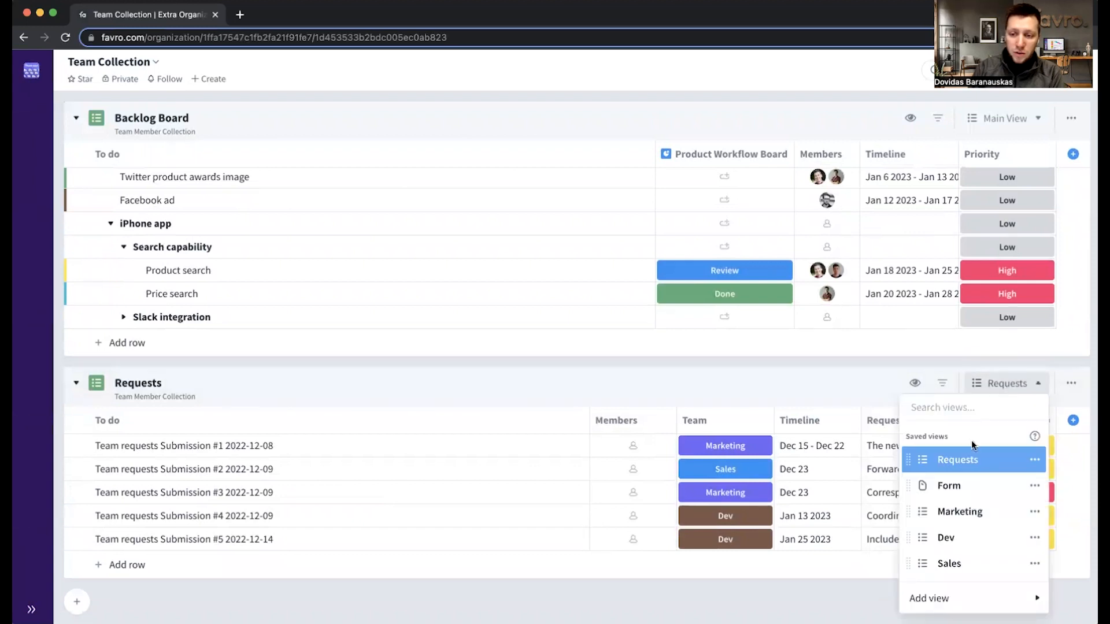
pyautogui.click(973, 487)
pyautogui.scroll(-3, 856, 432)
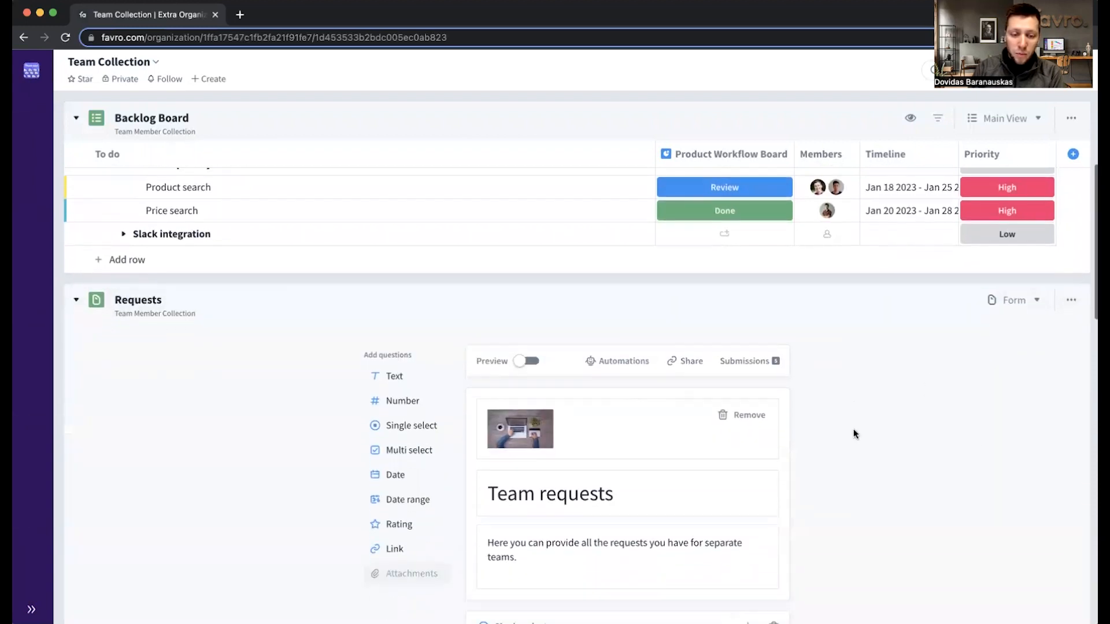
pyautogui.scroll(-2, 860, 431)
pyautogui.scroll(-1, 860, 431)
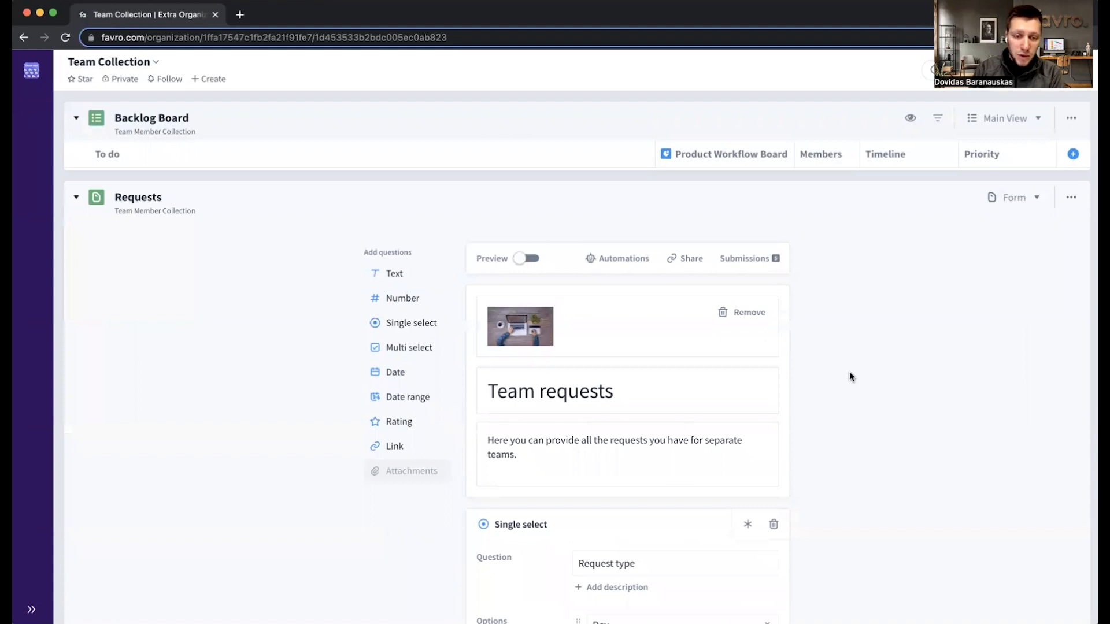
pyautogui.scroll(-1, 859, 379)
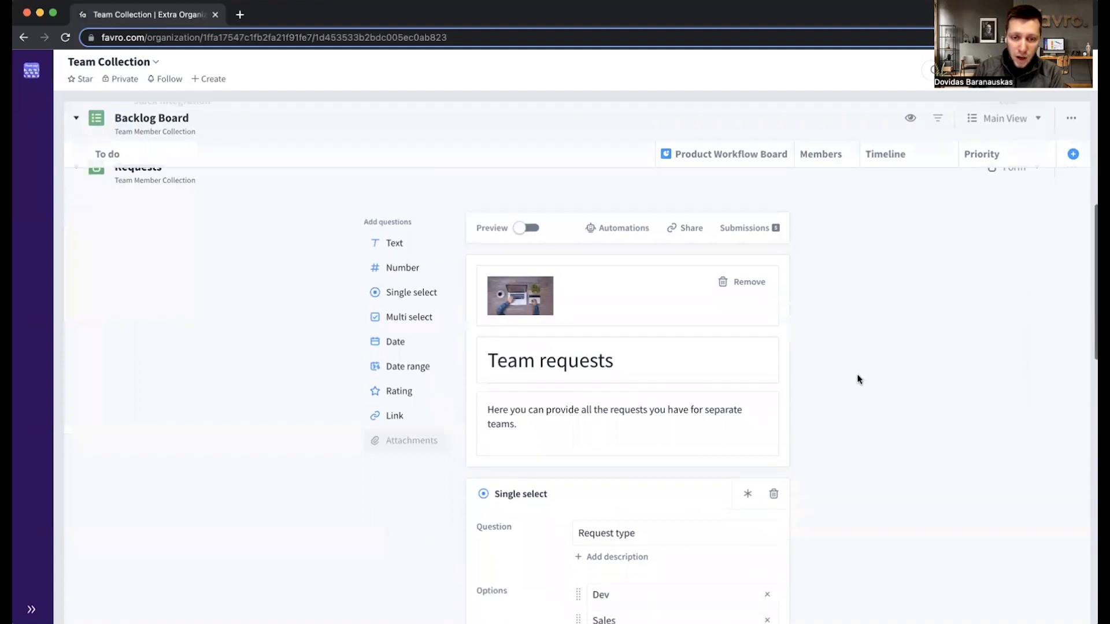
# Preview the Team requests form's questions, turn the preview off, and return the board to the Requests view
pyautogui.click(526, 213)
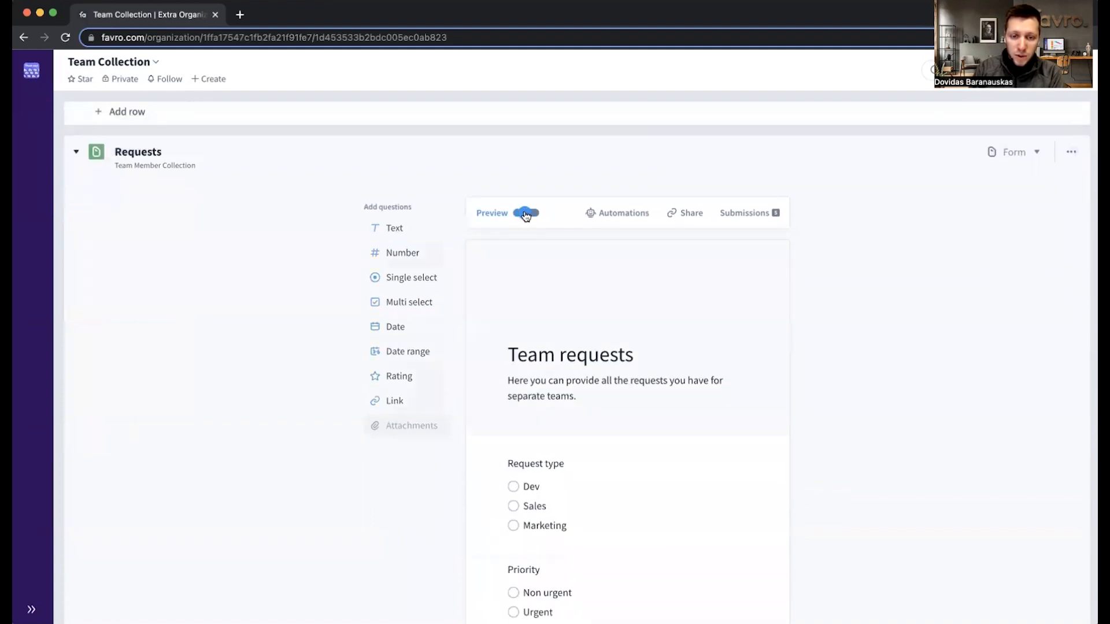
pyautogui.scroll(-1, 803, 390)
pyautogui.scroll(-3, 803, 388)
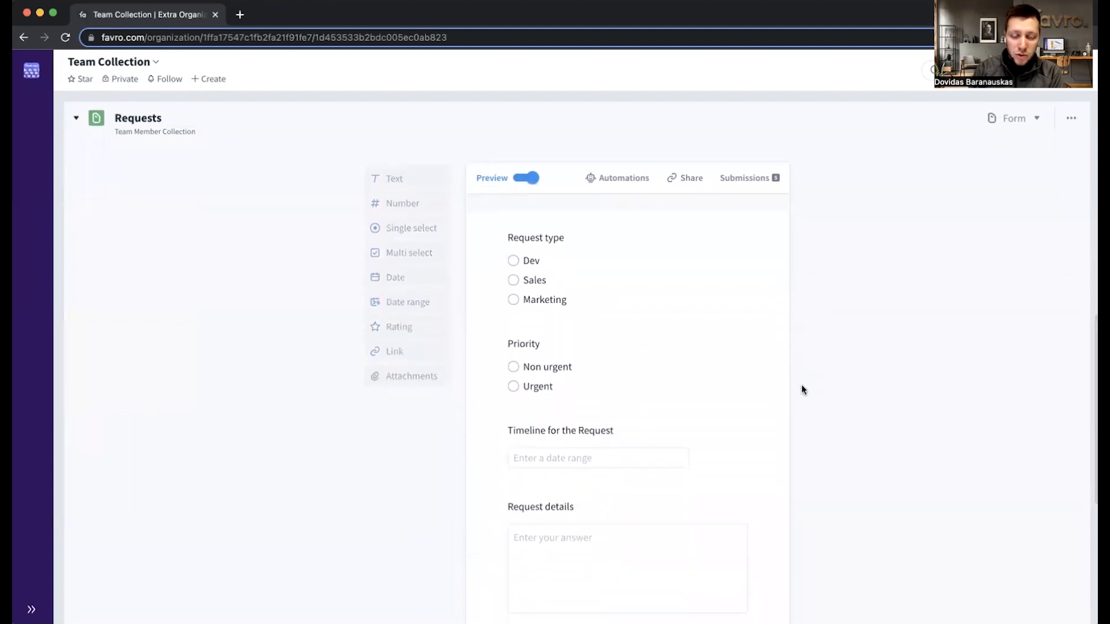
pyautogui.scroll(3, 801, 384)
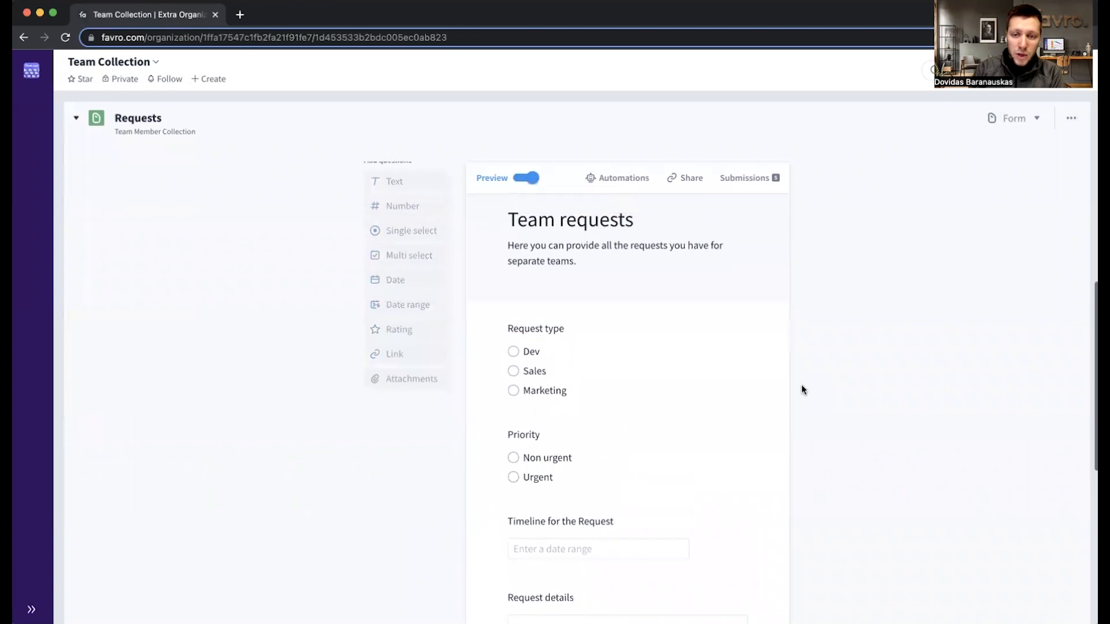
pyautogui.click(520, 181)
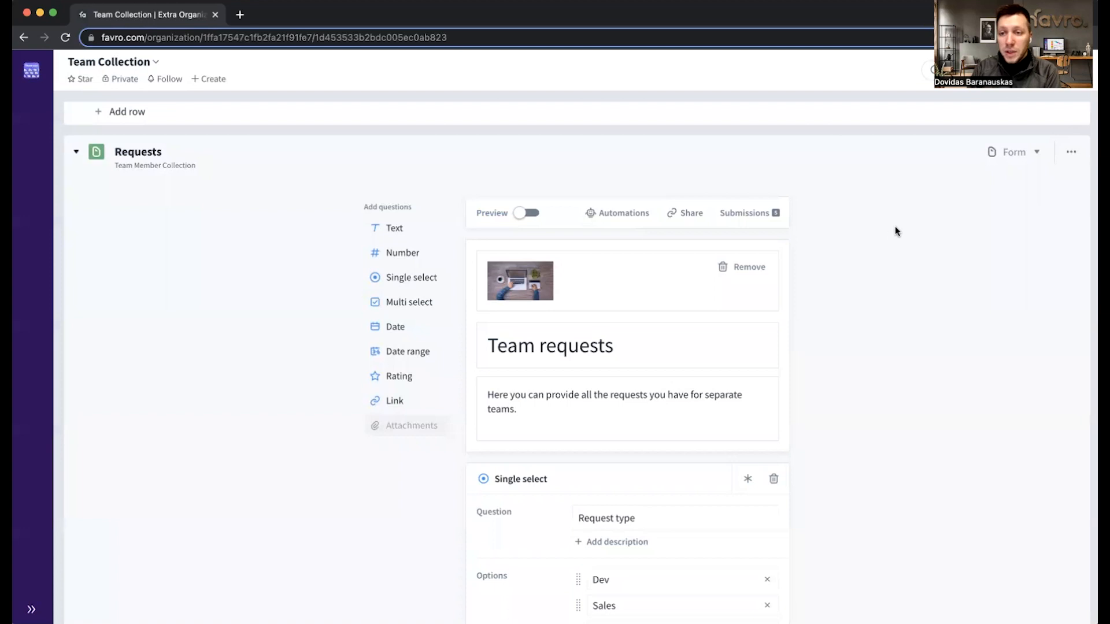
pyautogui.click(1003, 158)
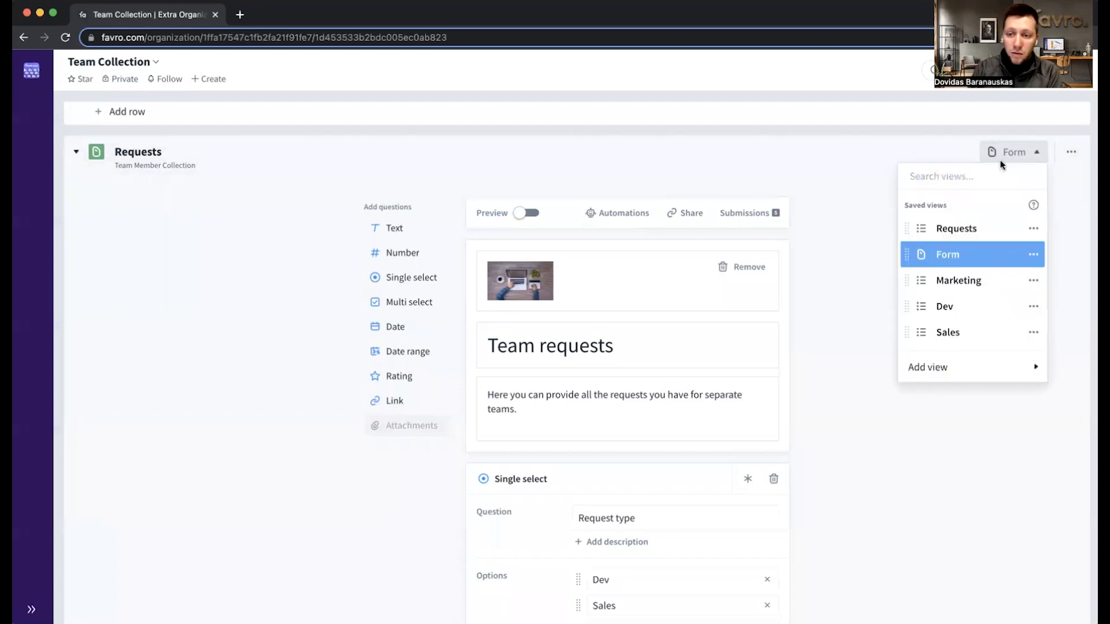
pyautogui.click(975, 232)
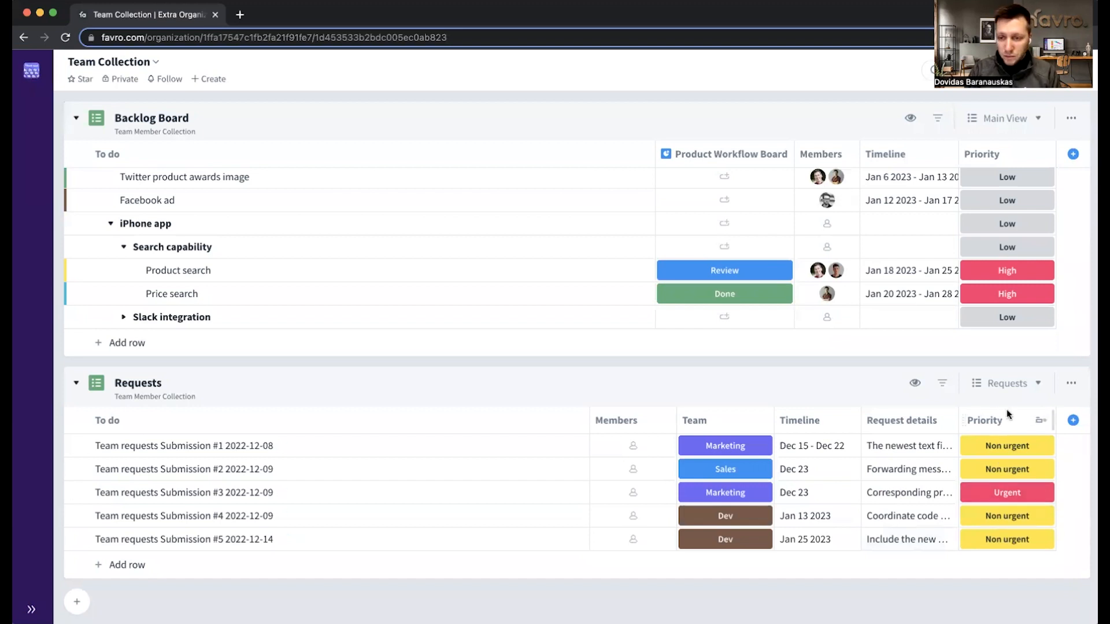
# Open the Requests board's automations and examine the rule that runs when the Team field changes to Dev
pyautogui.click(1071, 383)
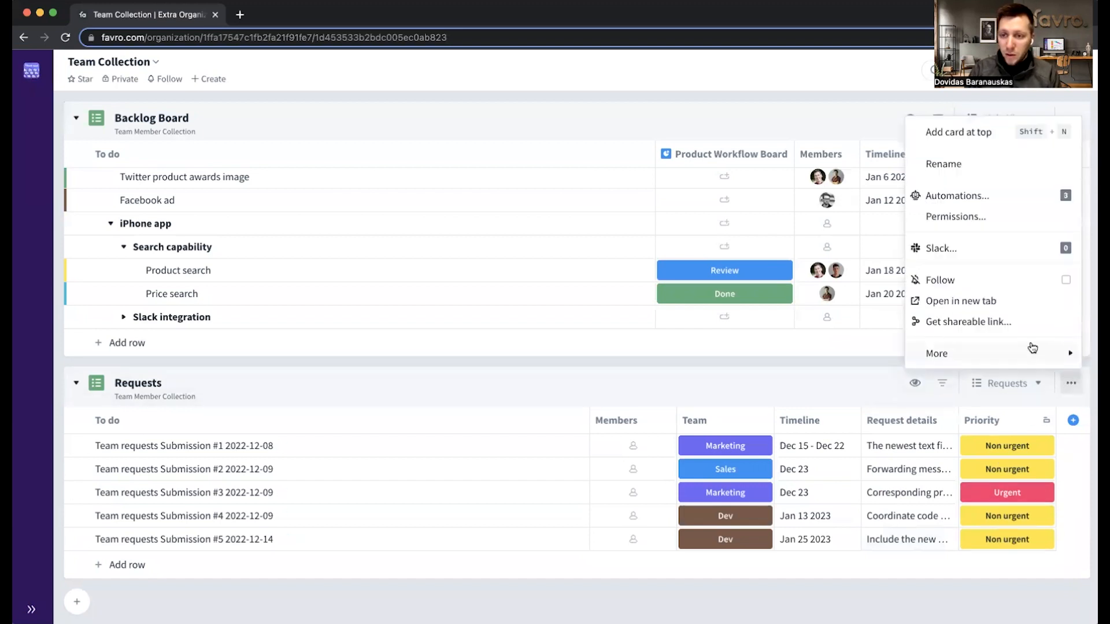
pyautogui.click(994, 199)
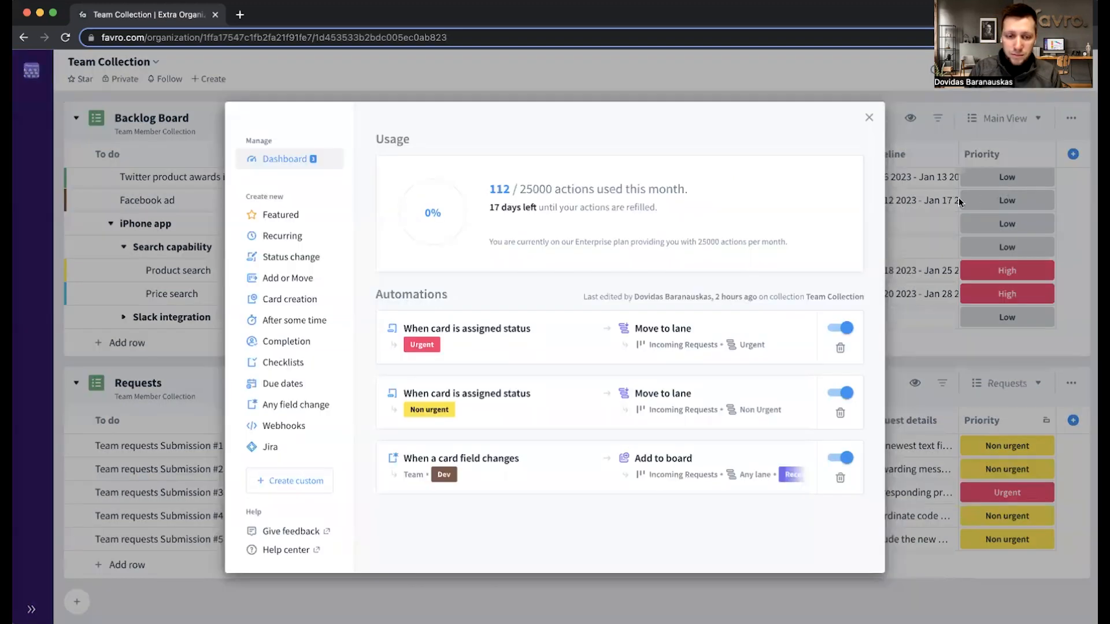
pyautogui.click(553, 474)
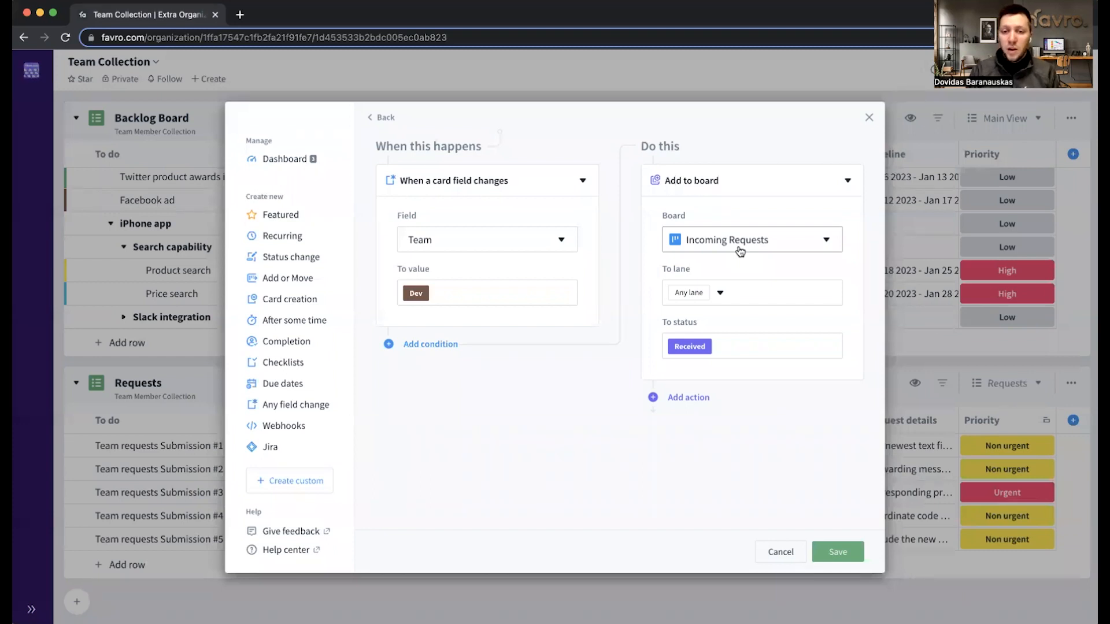
# Close the Dev routing rule and switch the Requests board to its Form view
pyautogui.click(868, 118)
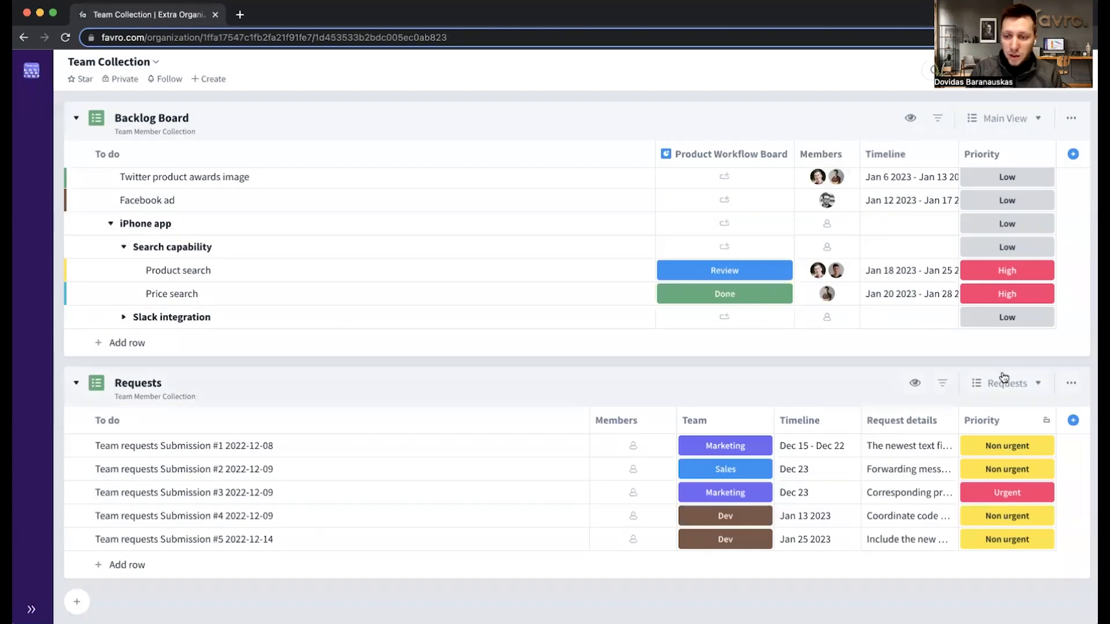
pyautogui.click(1004, 377)
pyautogui.click(979, 486)
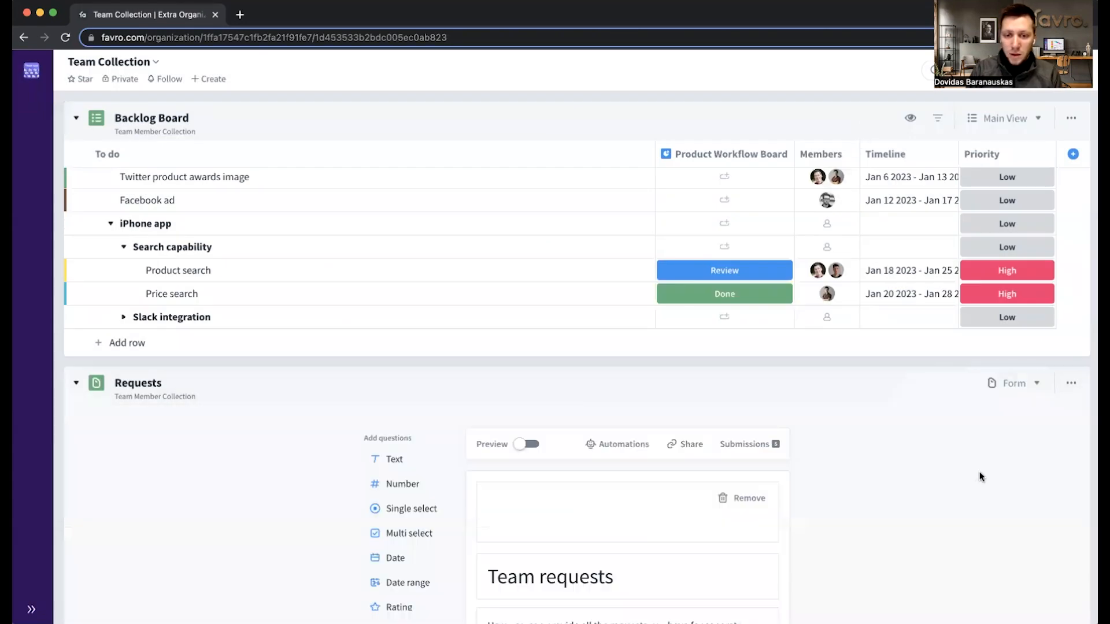
# Copy the share link of the Team requests form from its sharing options, keeping access Restricted, and close them
pyautogui.scroll(-3, 851, 443)
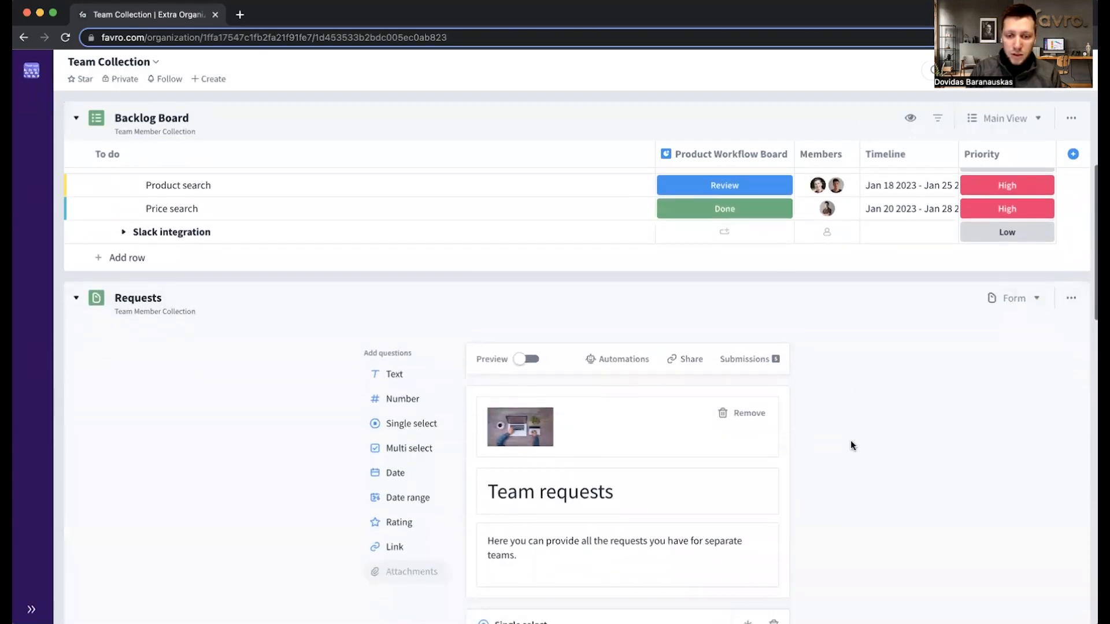
pyautogui.scroll(-1, 851, 439)
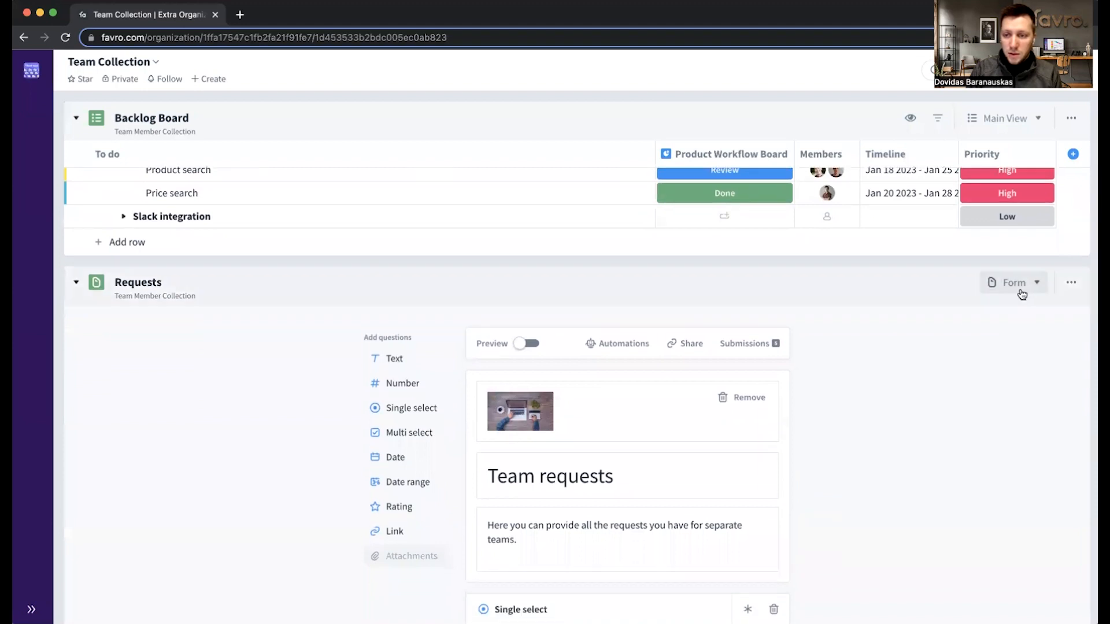
pyautogui.click(692, 346)
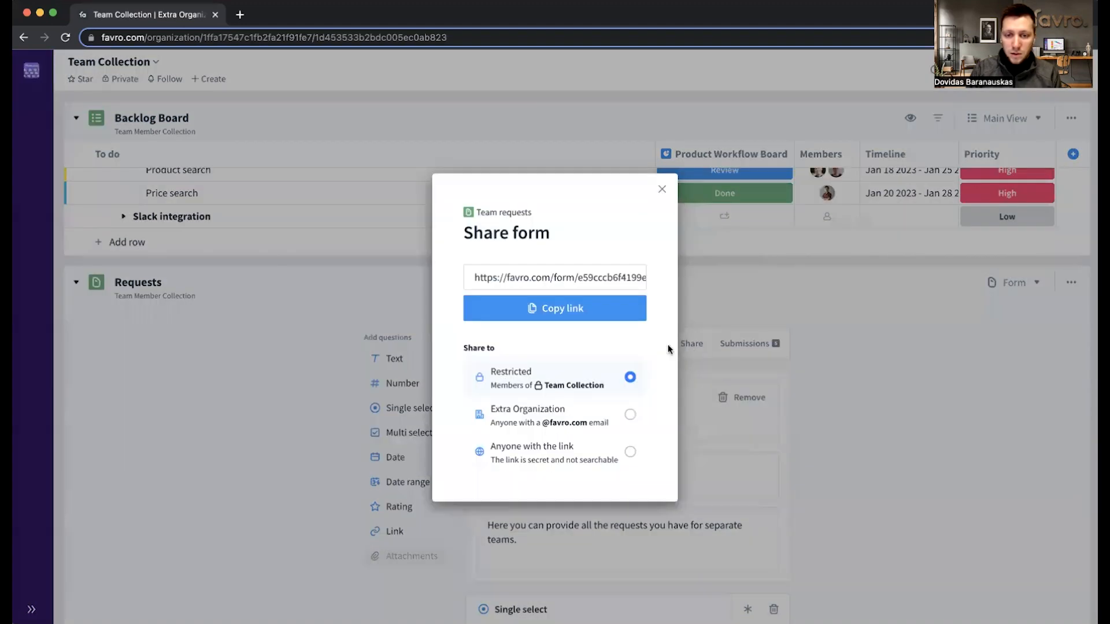
pyautogui.click(579, 312)
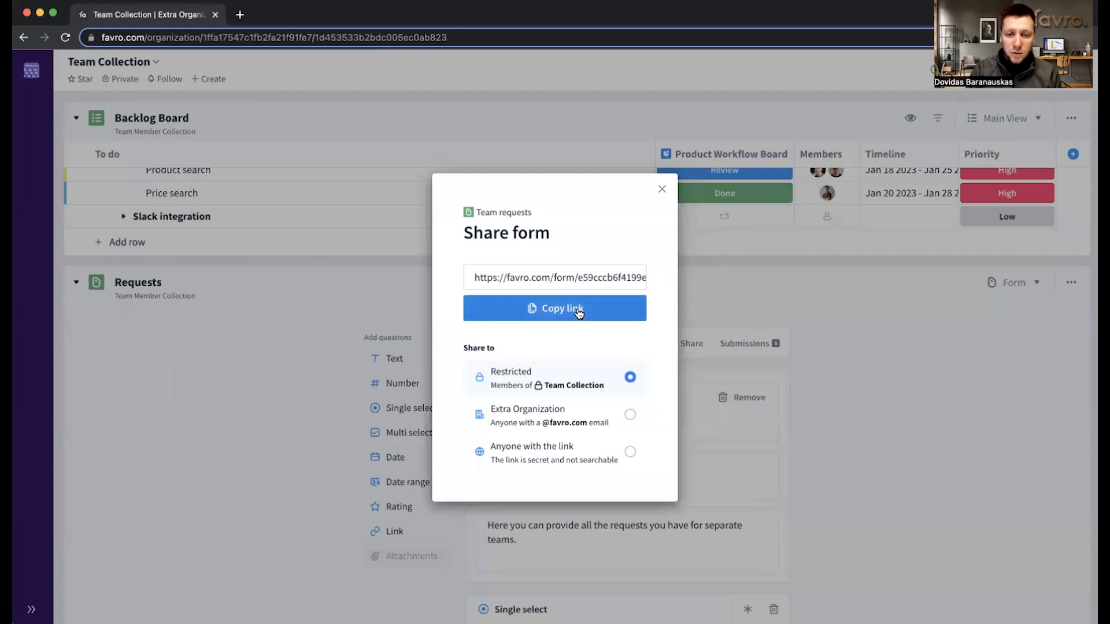
pyautogui.click(662, 190)
# Preview the Team requests form and answer Request type with Dev and Priority with Non urgent
pyautogui.scroll(-5, 573, 468)
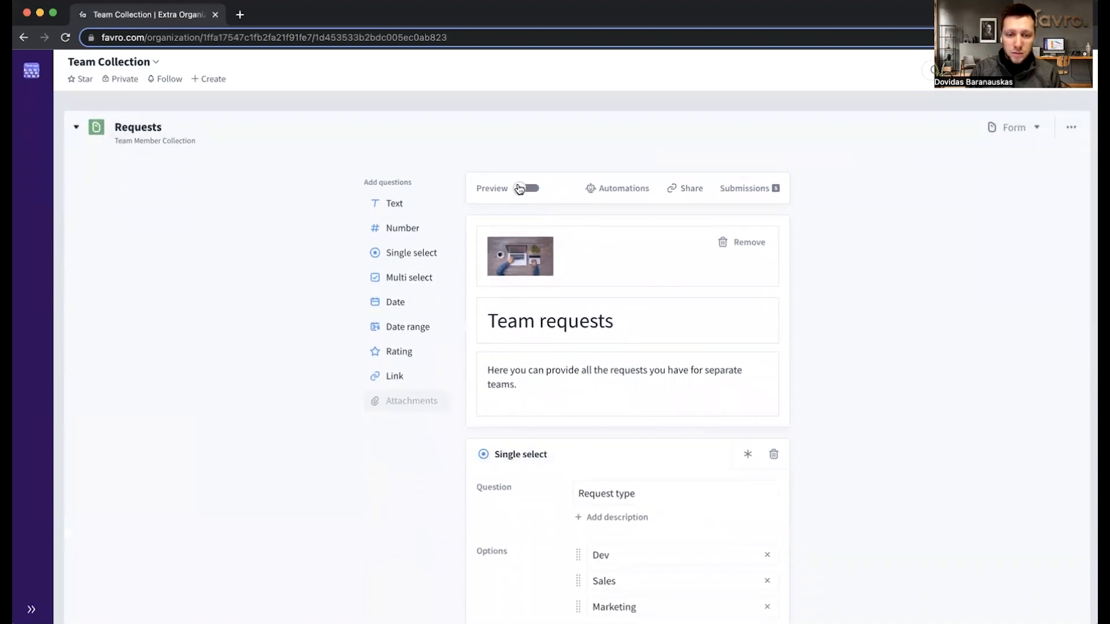
pyautogui.click(519, 189)
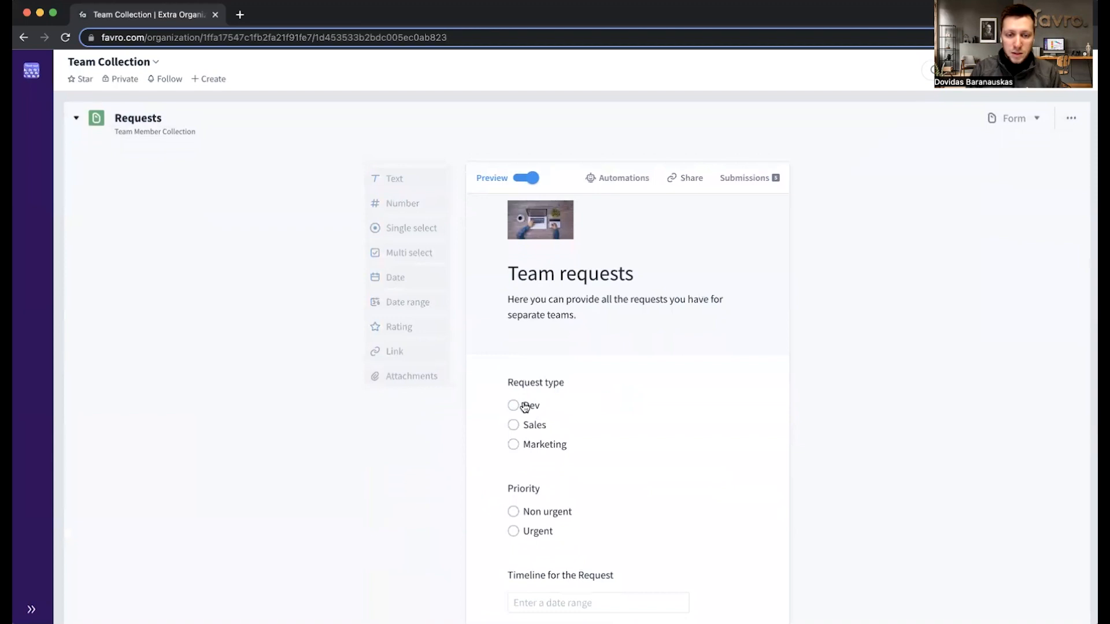
pyautogui.click(513, 407)
pyautogui.scroll(-2, 581, 412)
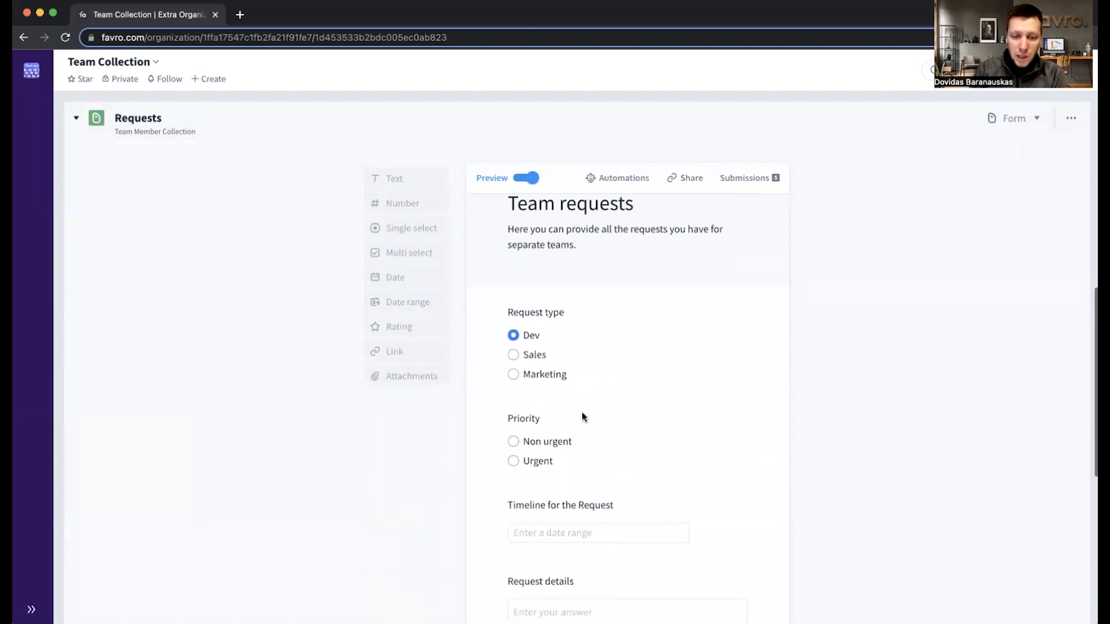
pyautogui.click(513, 441)
# Set the form's Timeline for the Request to Dec 15 and save the date
pyautogui.scroll(-1, 634, 453)
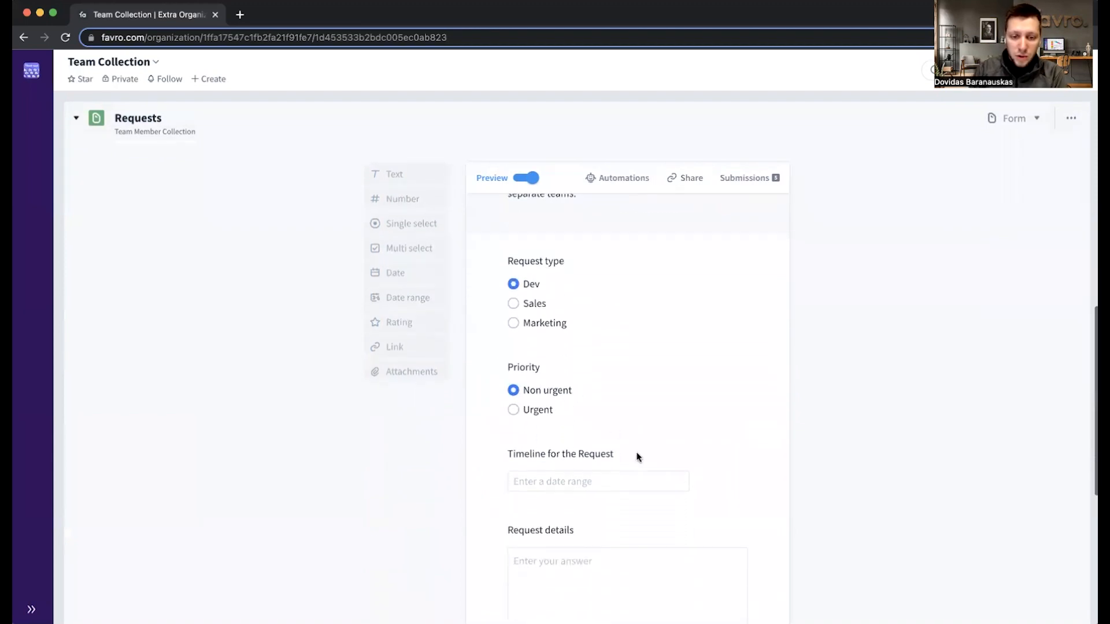
pyautogui.click(632, 459)
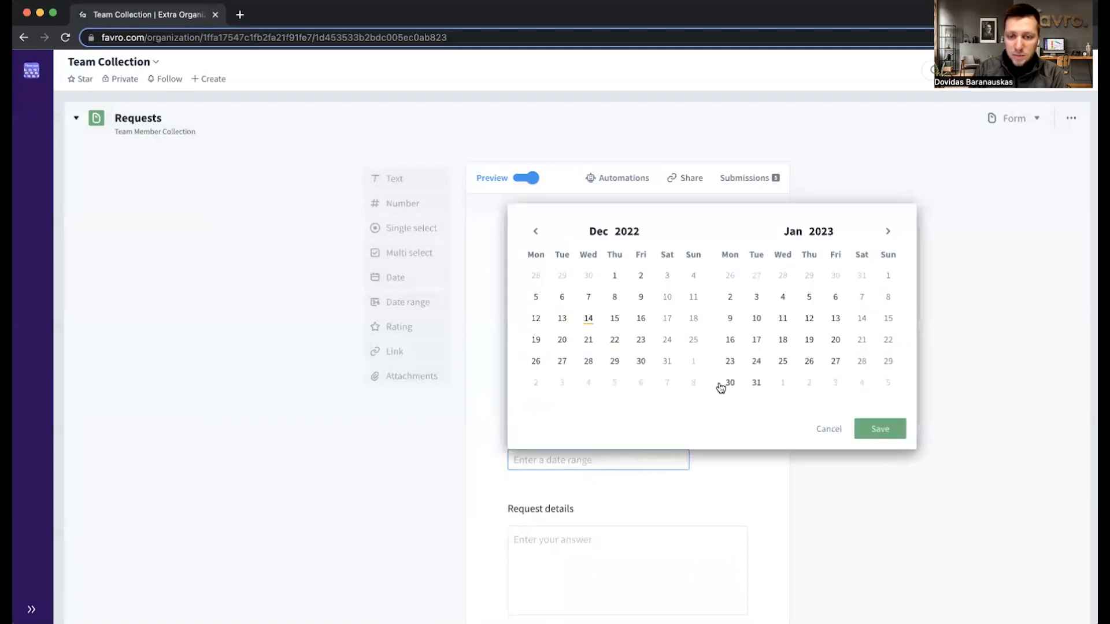
pyautogui.click(616, 319)
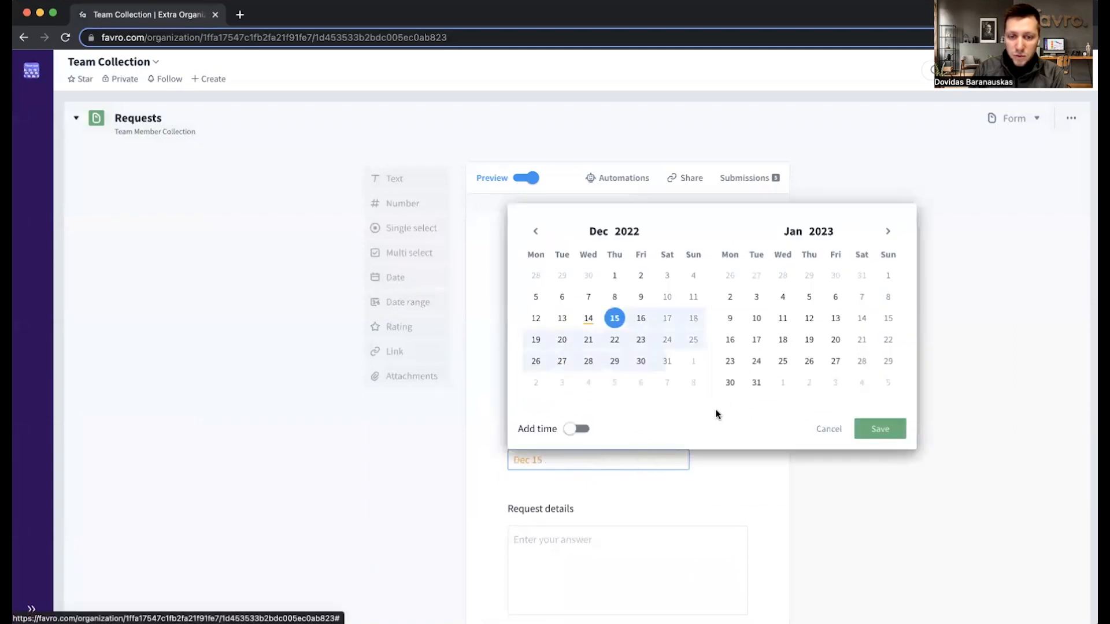
pyautogui.click(874, 433)
# Enter "Presentation" as the request details and submit the form
pyautogui.scroll(-1, 704, 508)
pyautogui.click(667, 493)
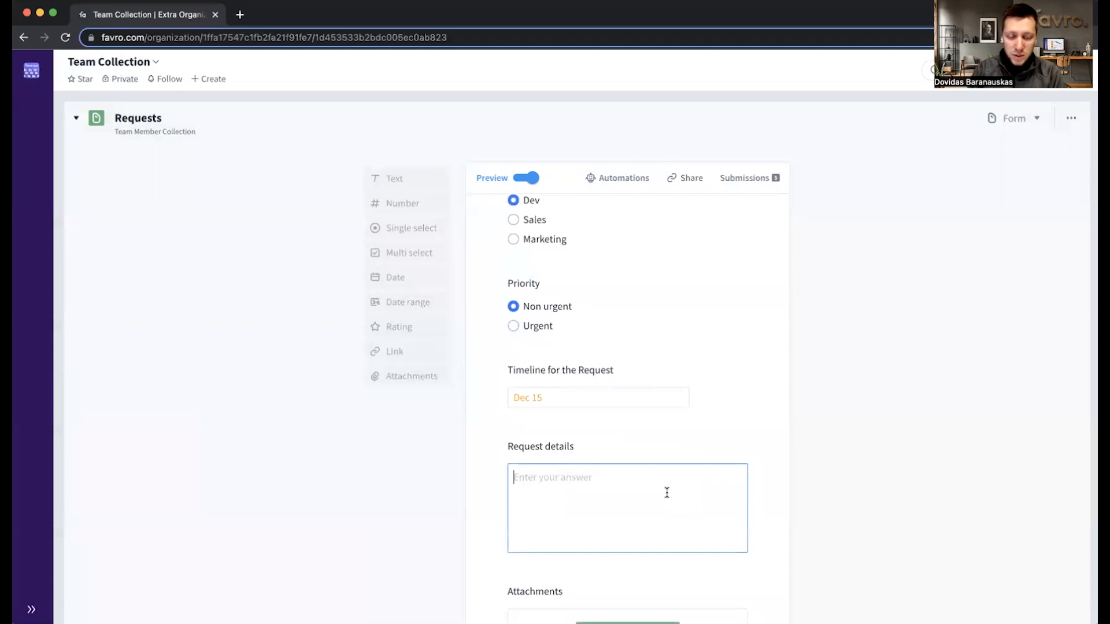
pyautogui.write('Presentation')
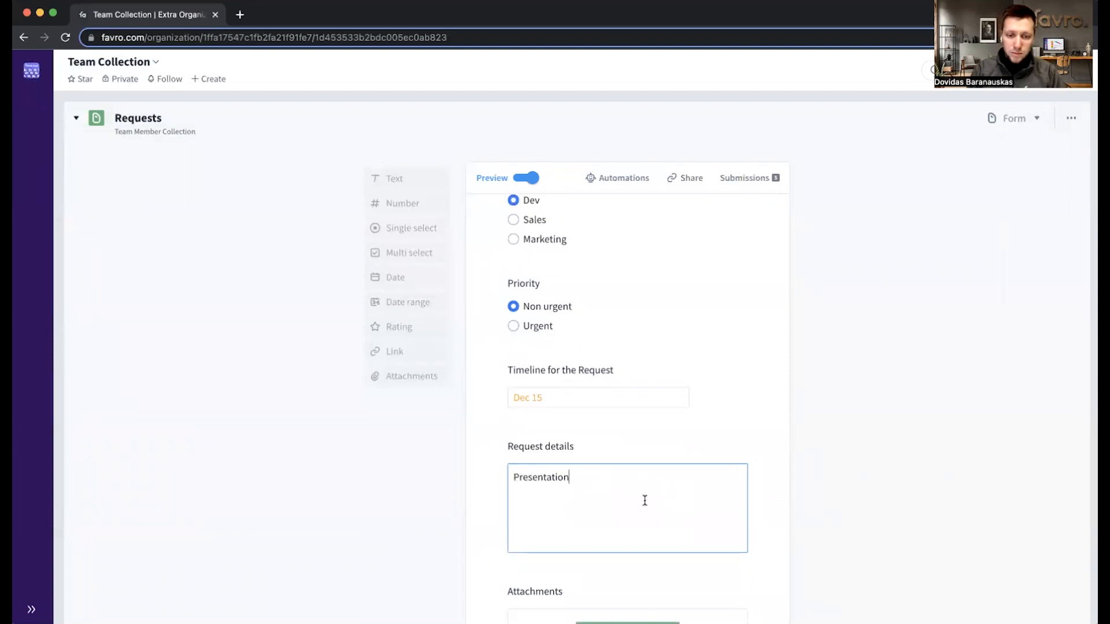
pyautogui.scroll(-3, 644, 500)
pyautogui.click(648, 564)
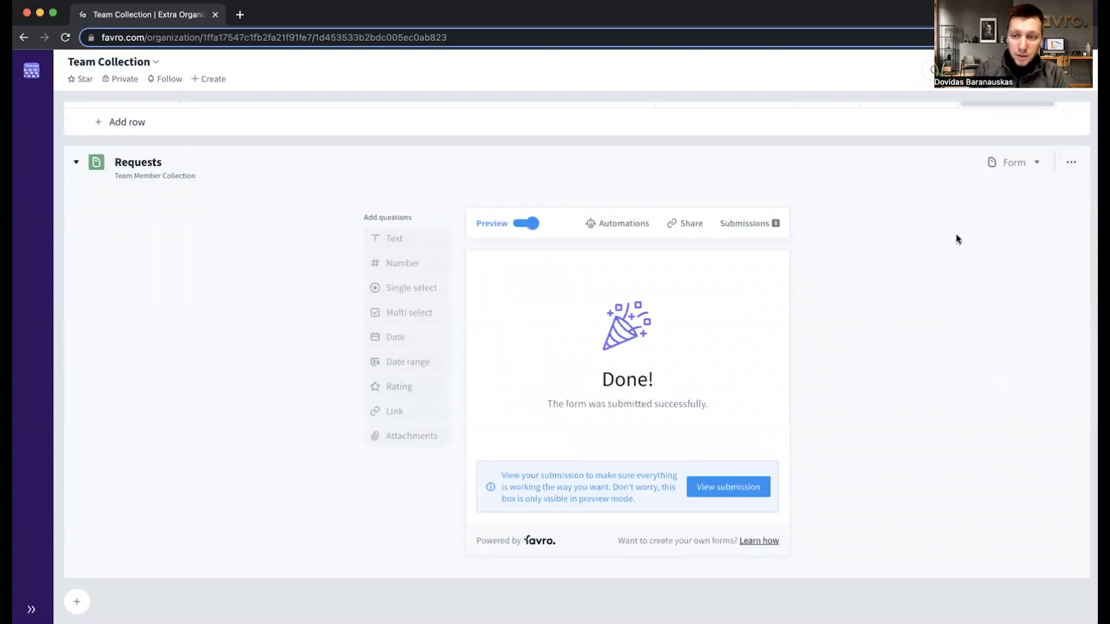
# Return the Requests board to its Requests view and check the row of the new submission
pyautogui.click(1021, 168)
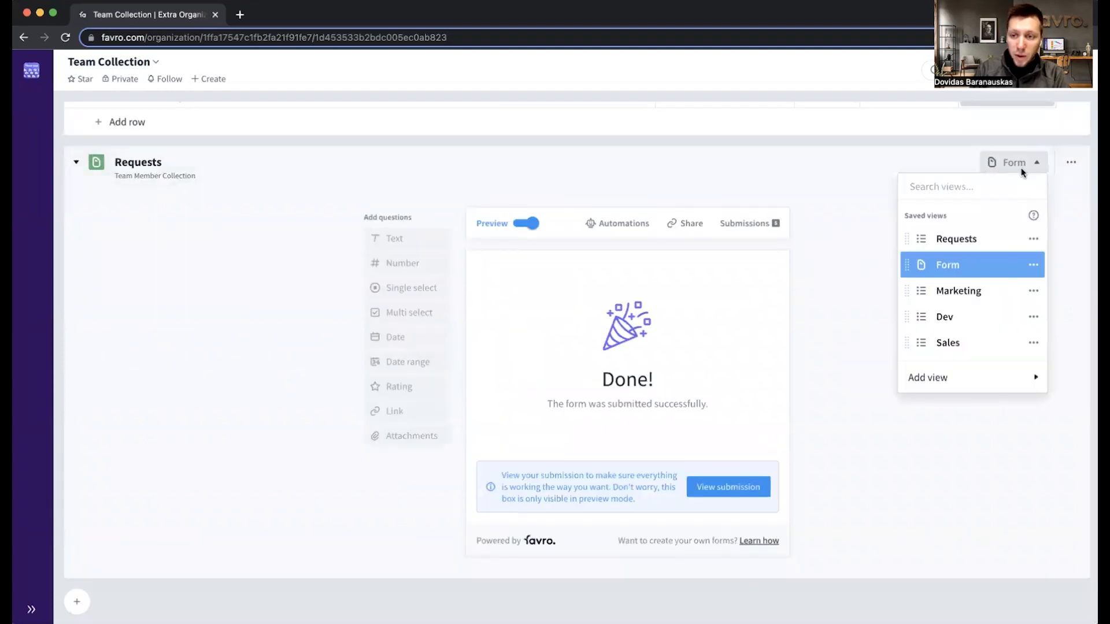
pyautogui.click(976, 239)
pyautogui.scroll(-3, 391, 471)
pyautogui.scroll(1, 234, 524)
pyautogui.scroll(-1, 241, 540)
pyautogui.scroll(1, 394, 538)
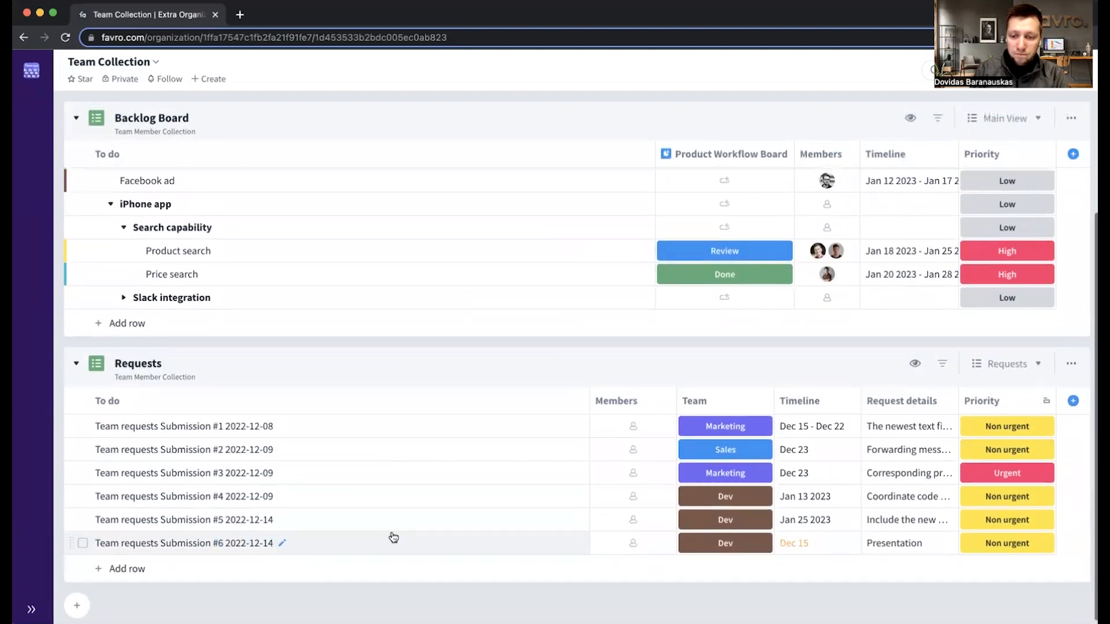
pyautogui.scroll(2, 388, 540)
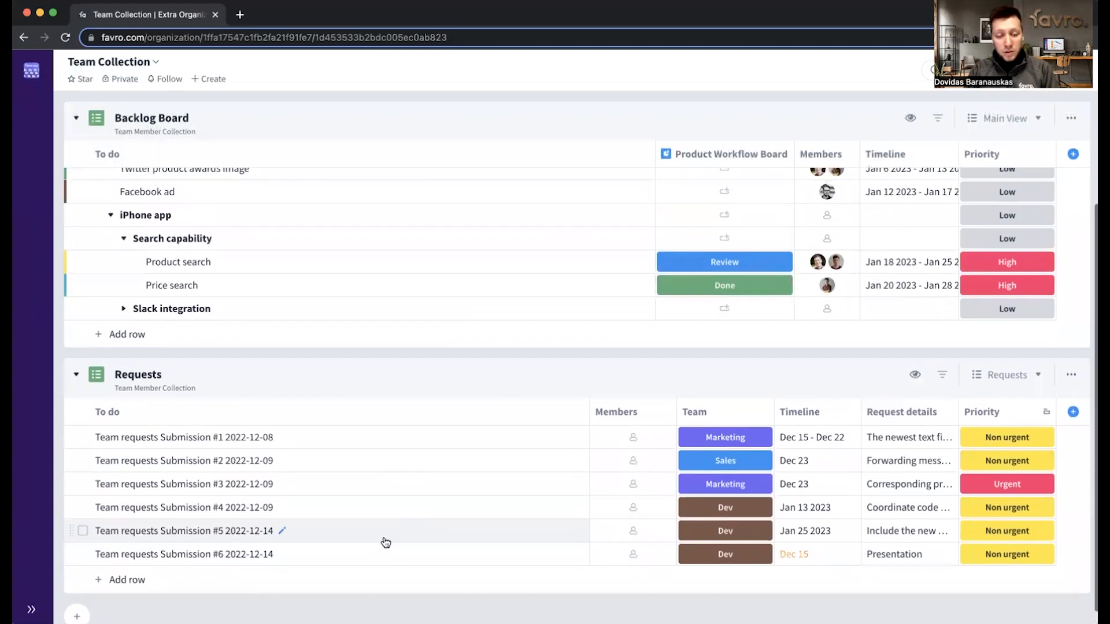
# Open the Team Dev collection and look through the Non Urgent and Urgent lanes of Incoming Requests for the routed submission
pyautogui.click(28, 609)
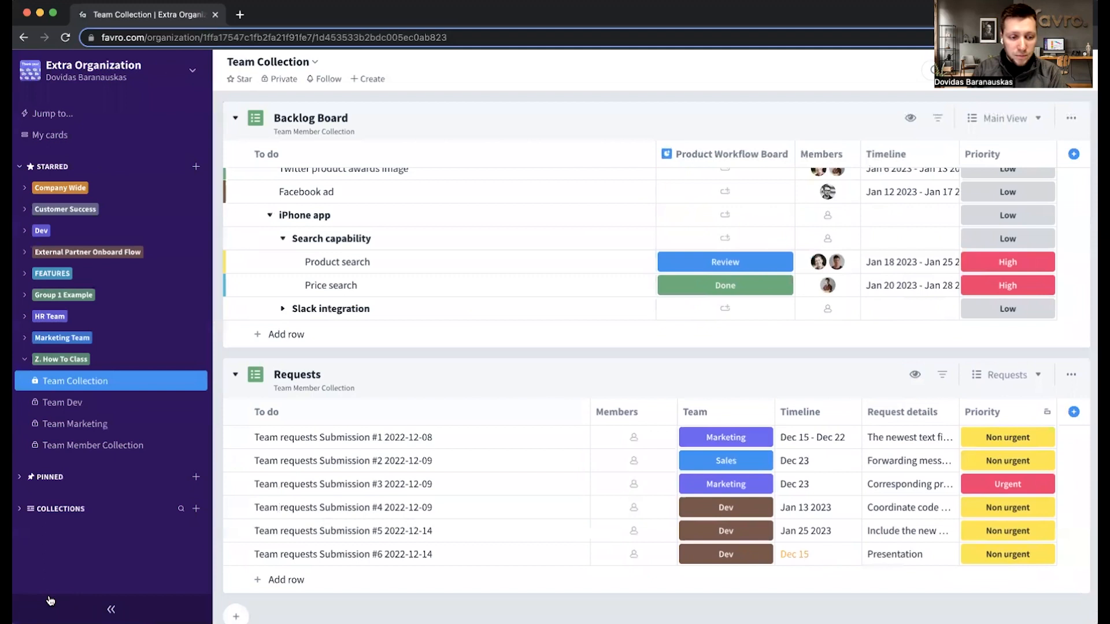
pyautogui.click(91, 404)
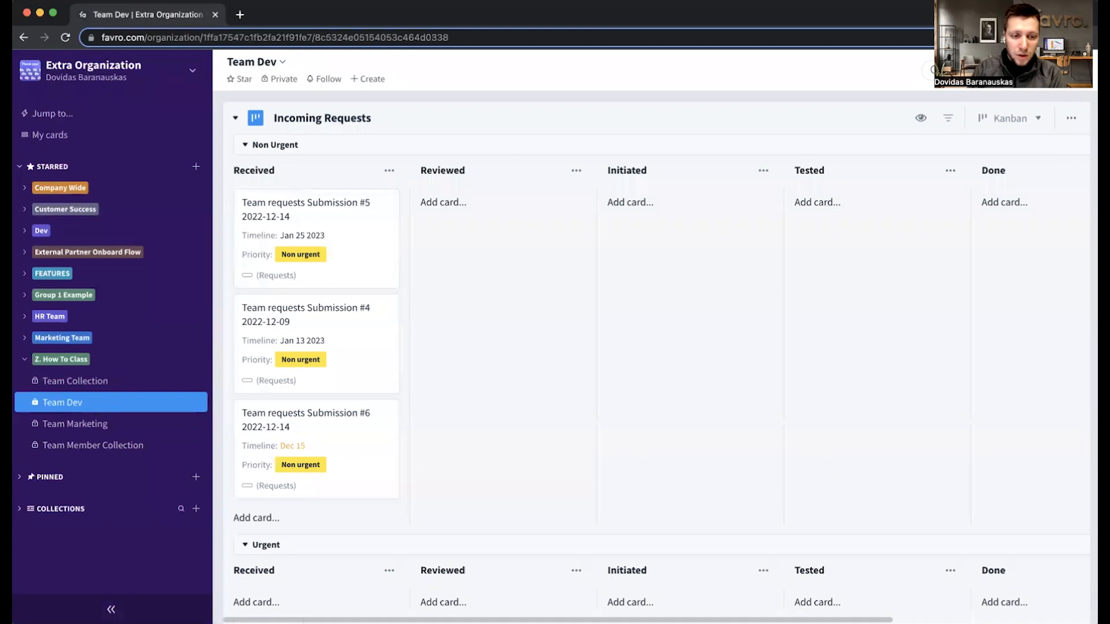
pyautogui.click(111, 609)
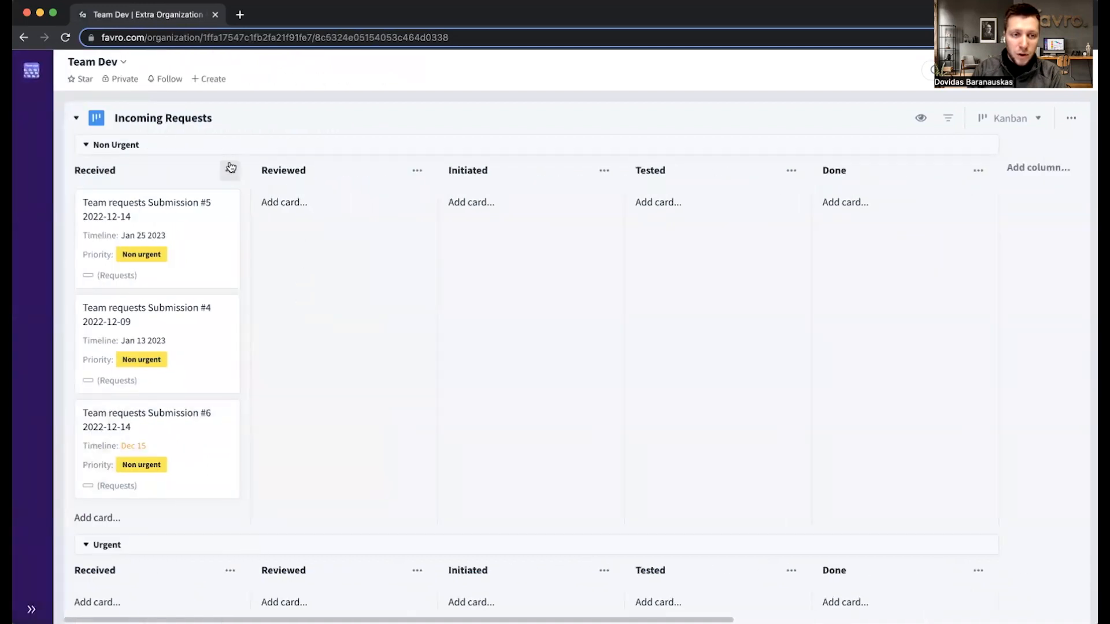
pyautogui.scroll(-1, 257, 118)
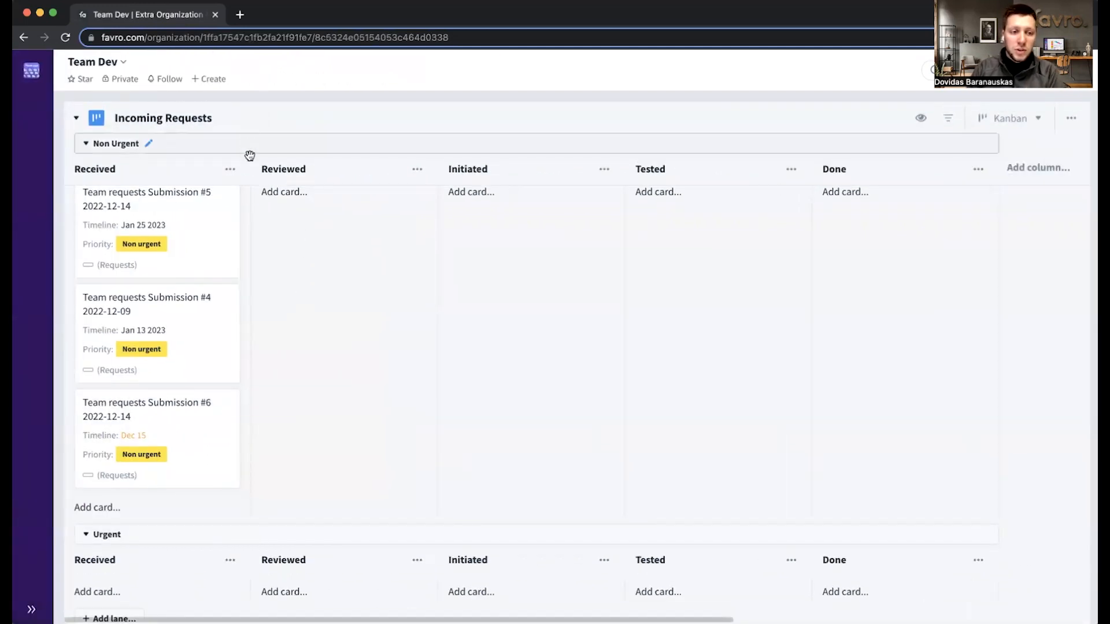
pyautogui.scroll(-3, 206, 503)
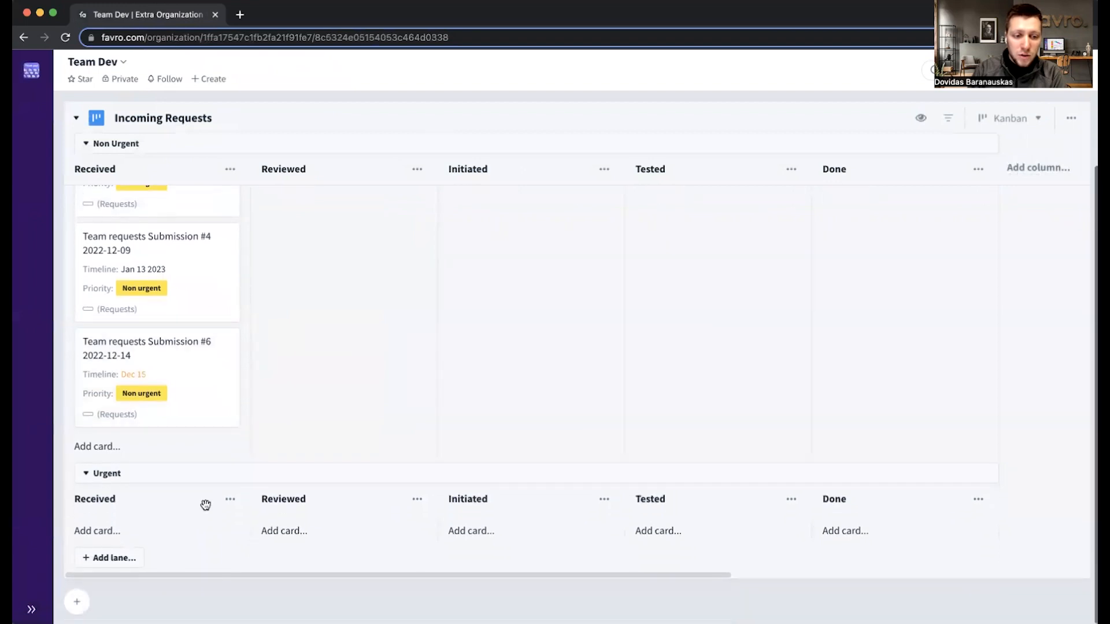
pyautogui.scroll(3, 205, 507)
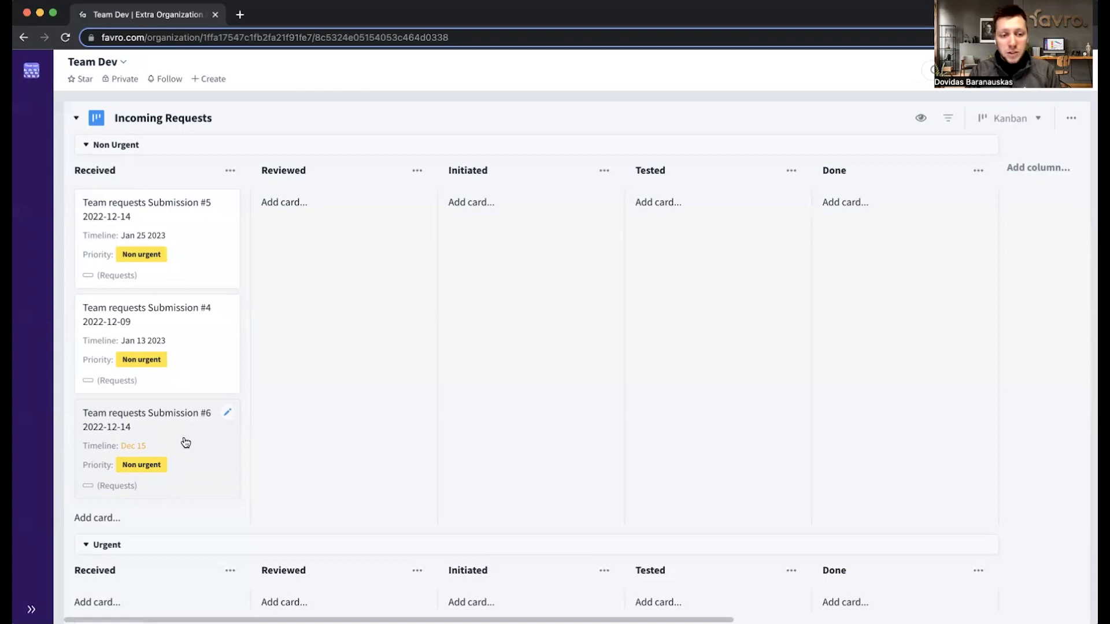
pyautogui.hscroll(1, 185, 444)
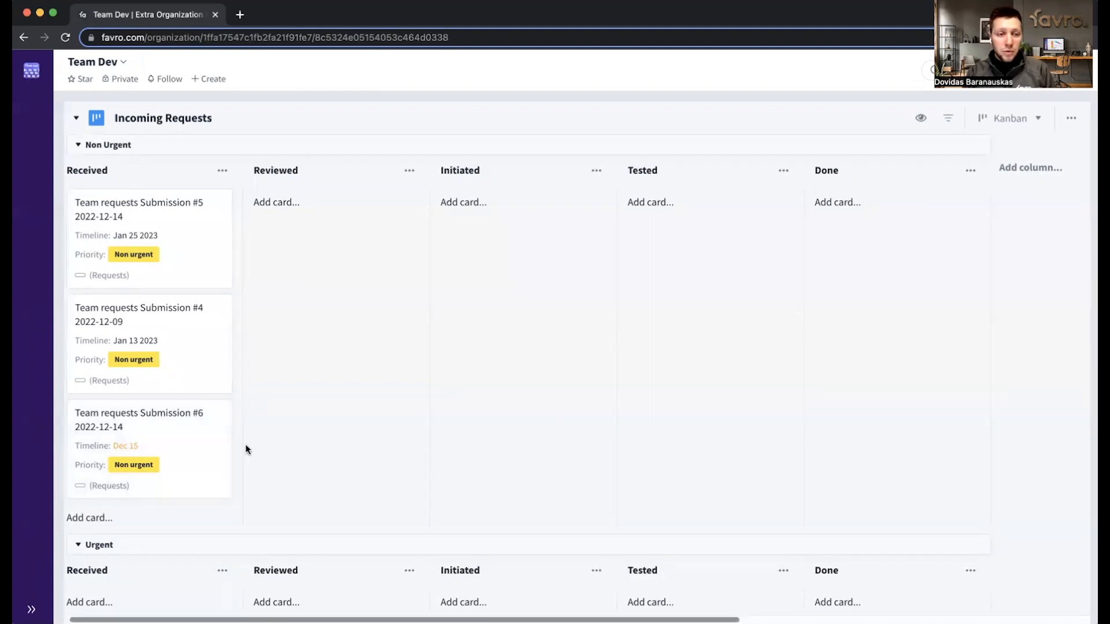
pyautogui.hscroll(-1, 256, 447)
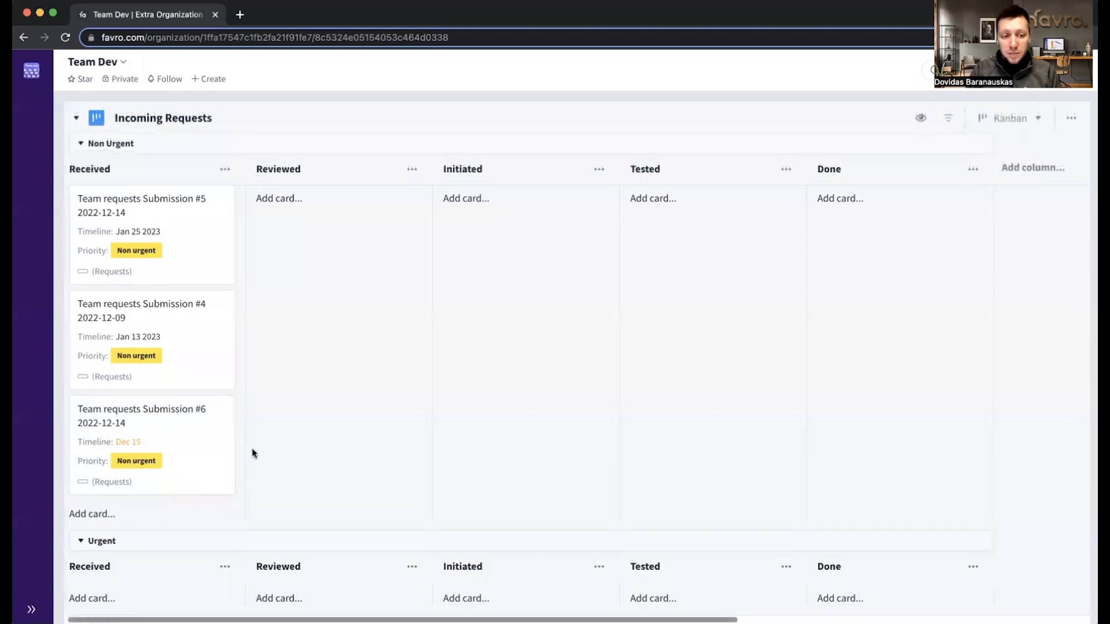
# Go back to the Team Collection and look over its Requests board and Product Workflow Board
pyautogui.moveTo(41, 488)
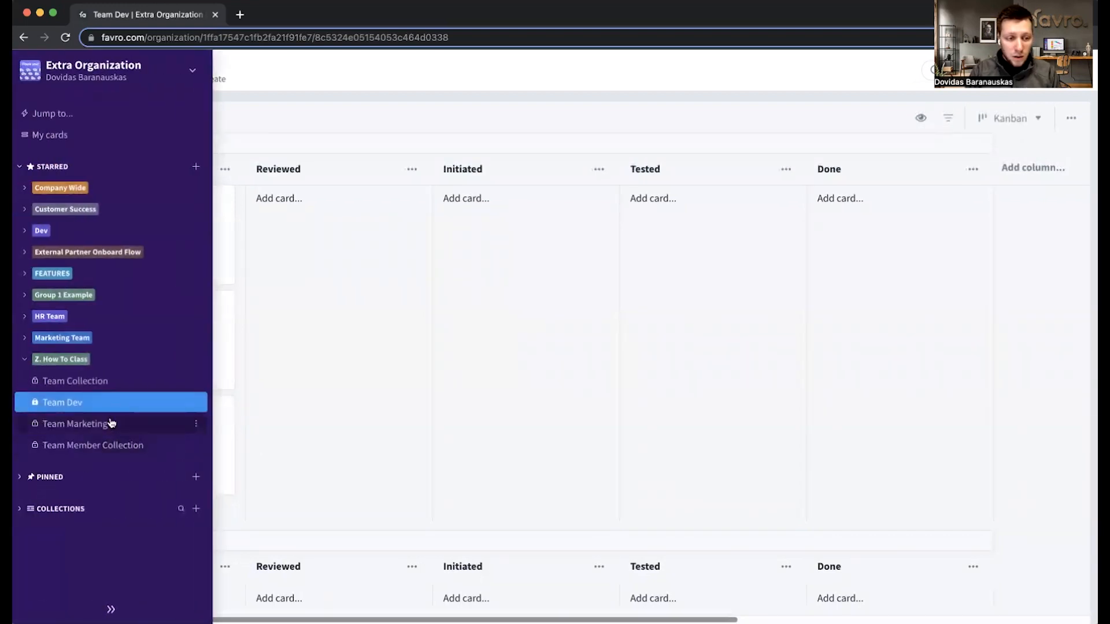
pyautogui.click(111, 384)
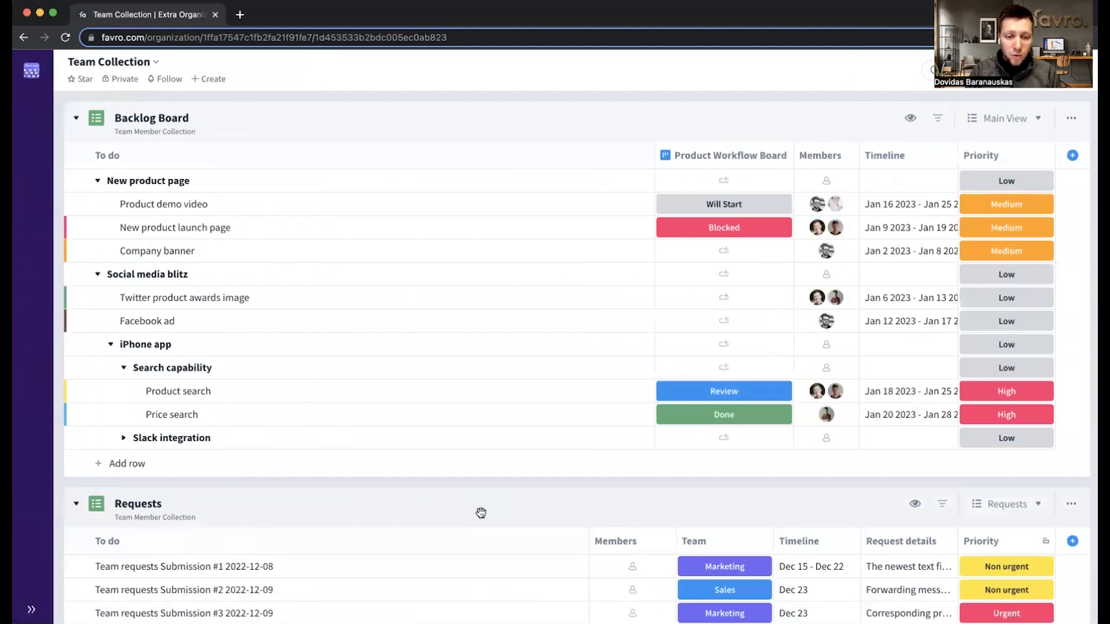
pyautogui.scroll(-3, 497, 511)
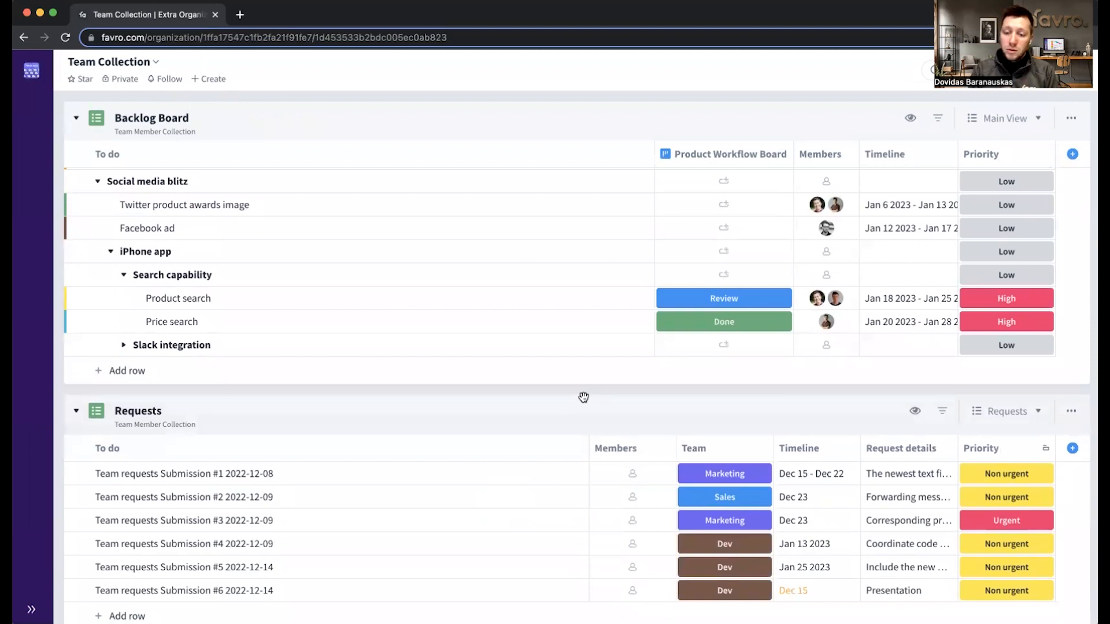
pyautogui.hscroll(10, 583, 396)
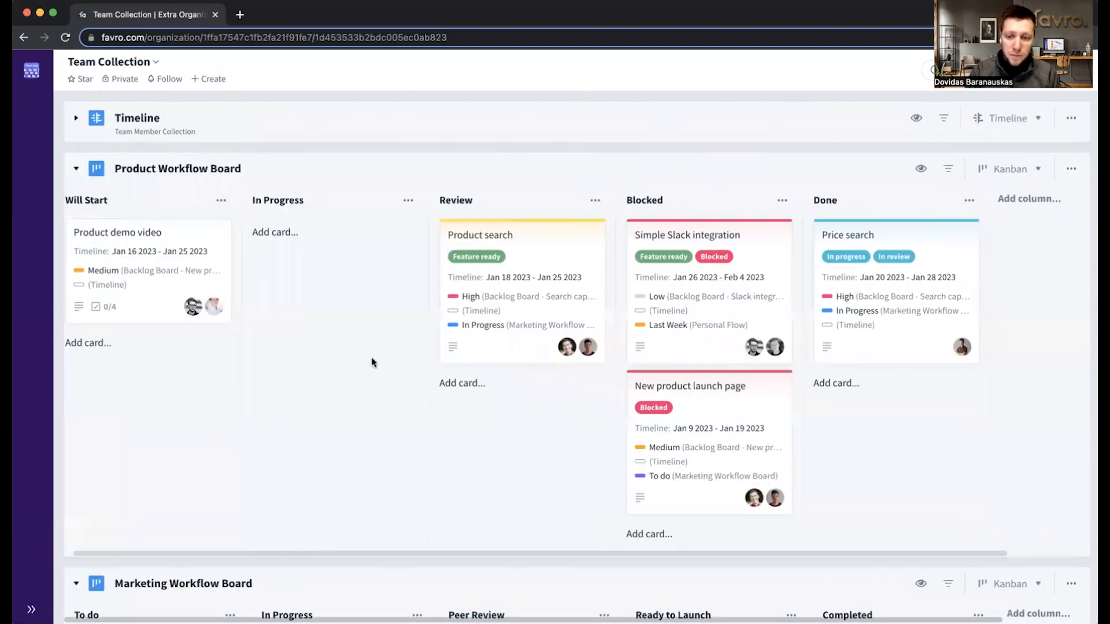
pyautogui.hscroll(2, 491, 419)
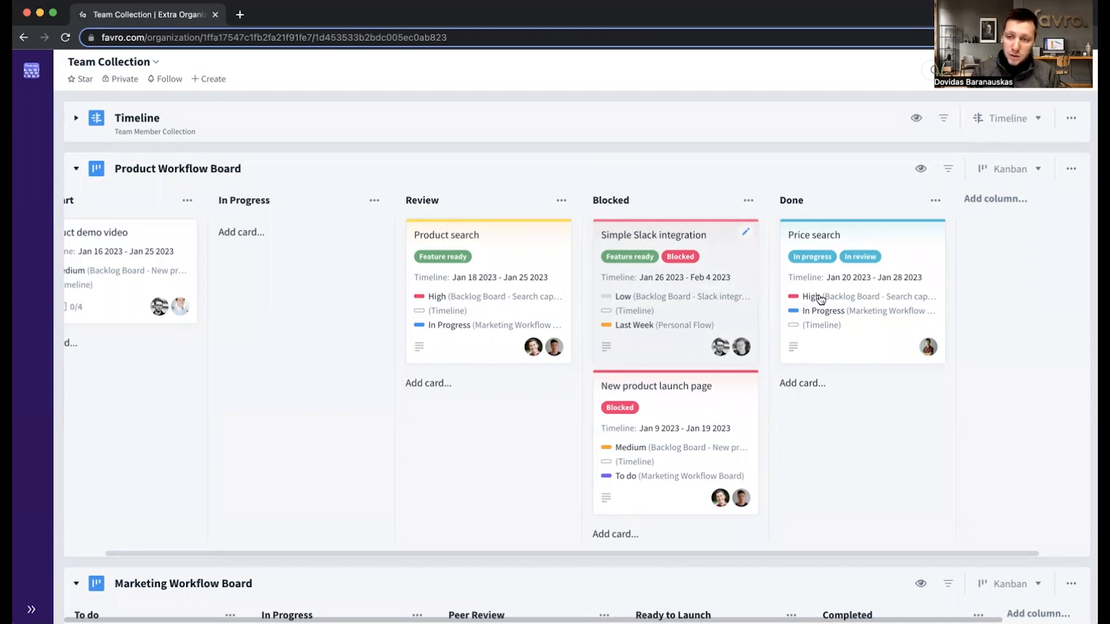
# Open the Product Workflow Board's automation that acts on cards with Blocked status for 5 days
pyautogui.click(1072, 171)
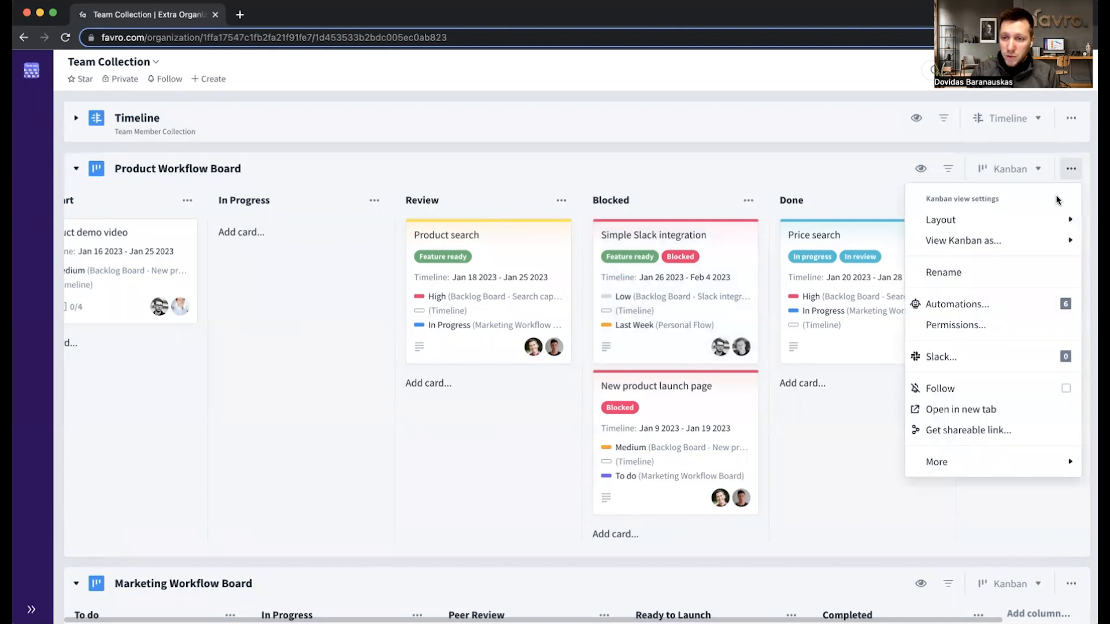
pyautogui.click(1022, 307)
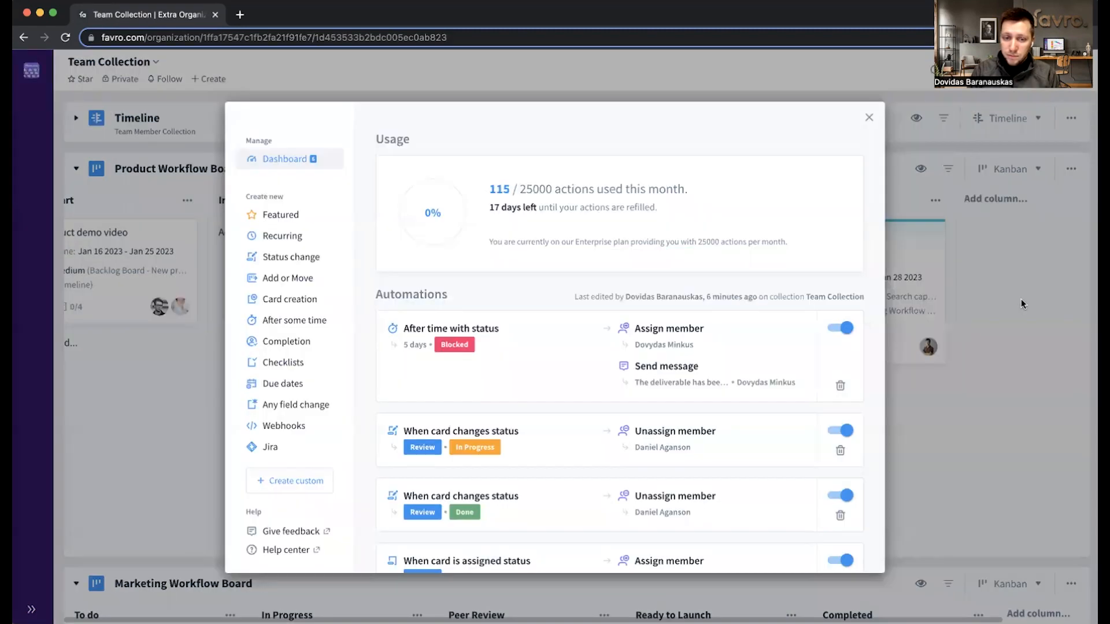
pyautogui.click(542, 366)
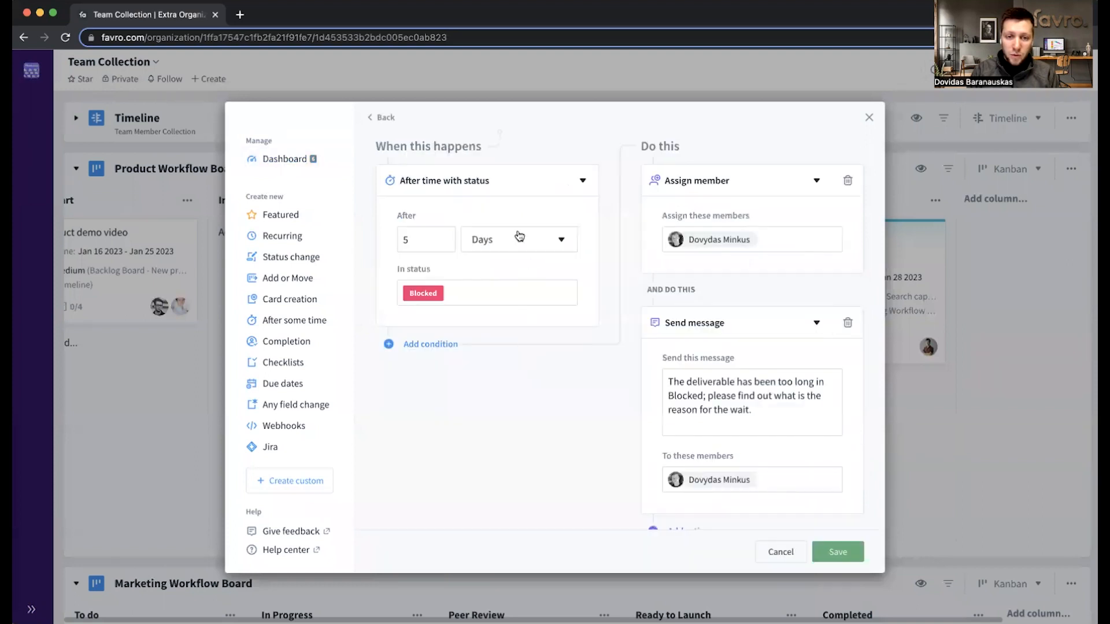
# Choose "After time with status" as the automation's trigger, review its message action, and save and close the automations
pyautogui.click(544, 190)
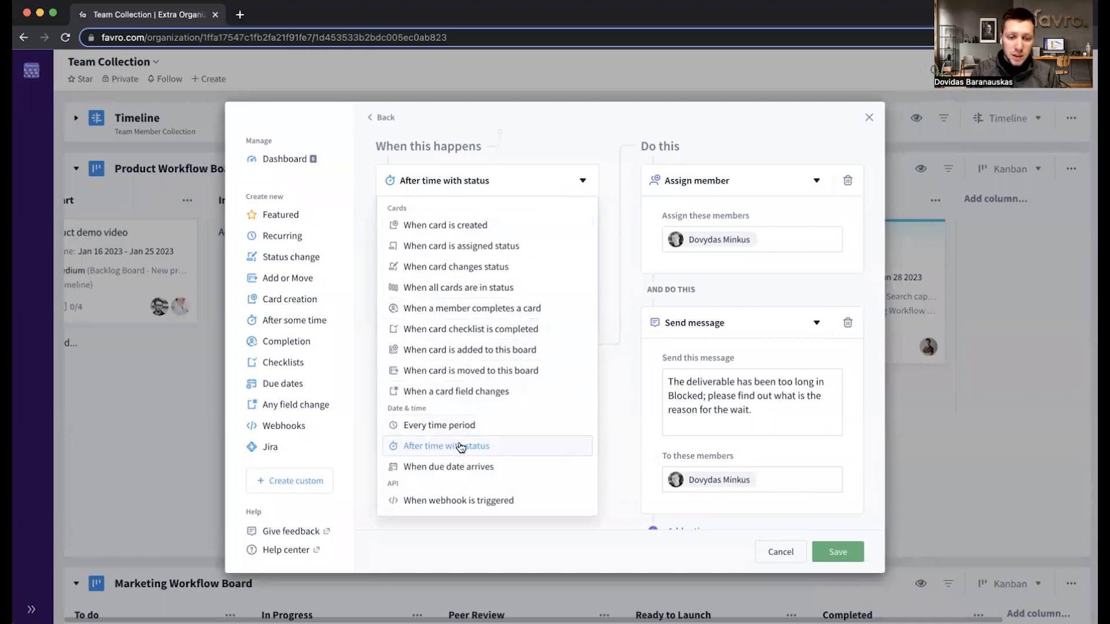
pyautogui.click(499, 447)
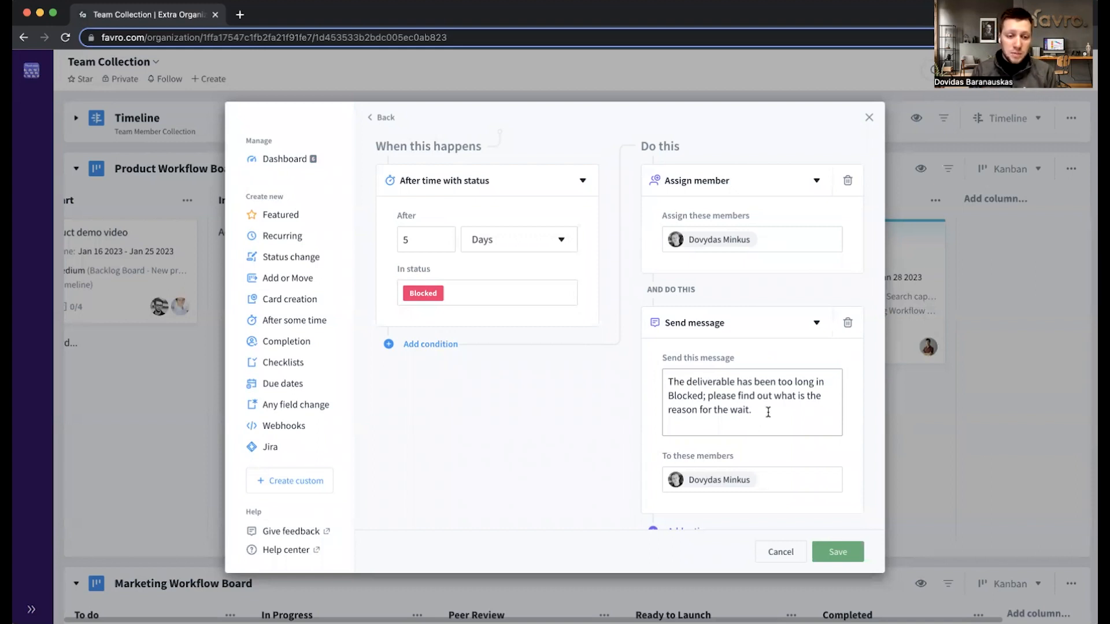
pyautogui.scroll(-1, 770, 413)
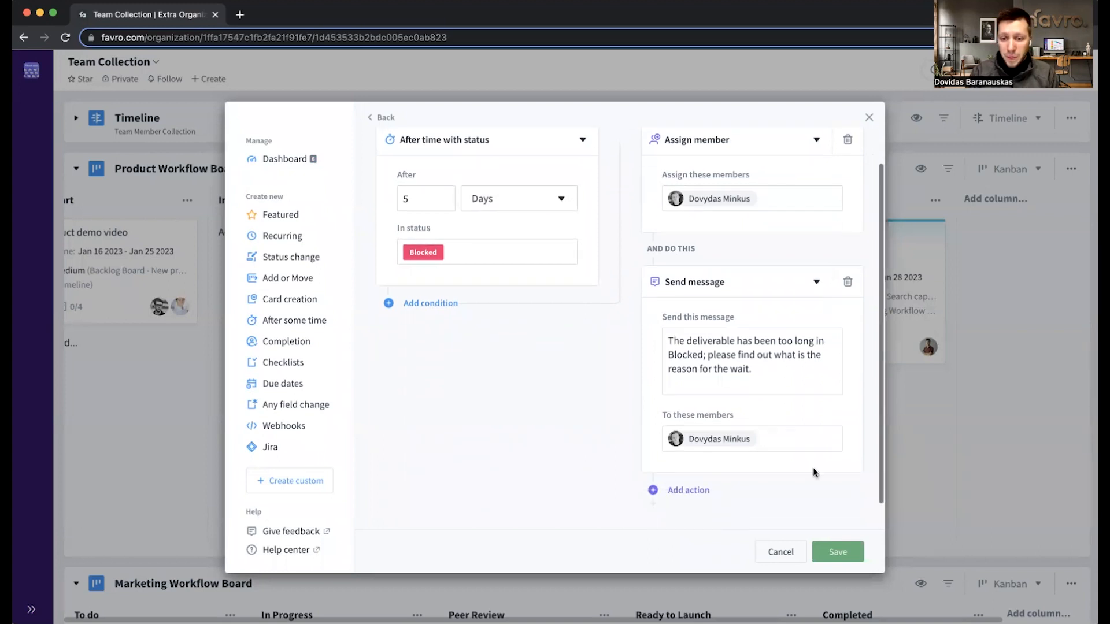
pyautogui.click(839, 549)
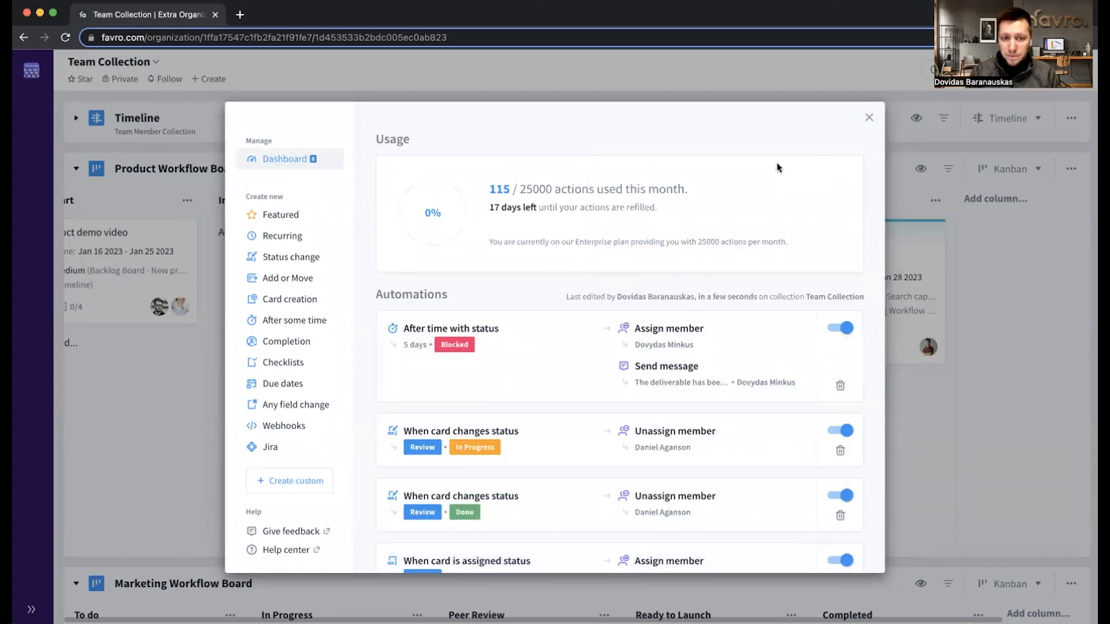
pyautogui.click(869, 118)
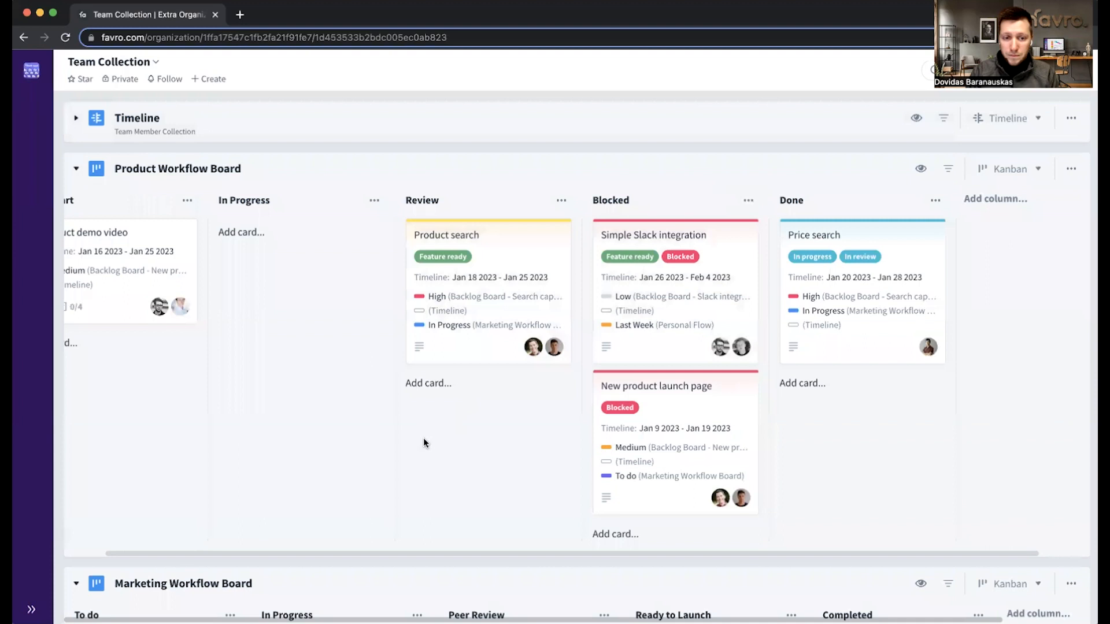
# Look over the Product Workflow Board and Backlog Board, and view the organization menu's Chat & Learn options
pyautogui.hscroll(-2, 424, 443)
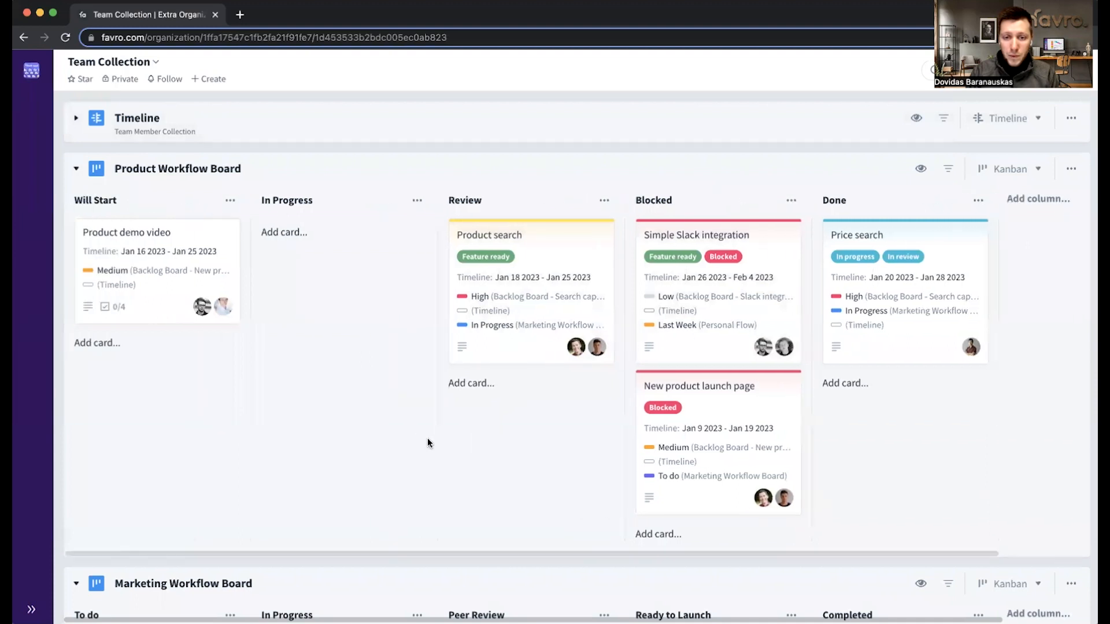
pyautogui.scroll(-15, 428, 443)
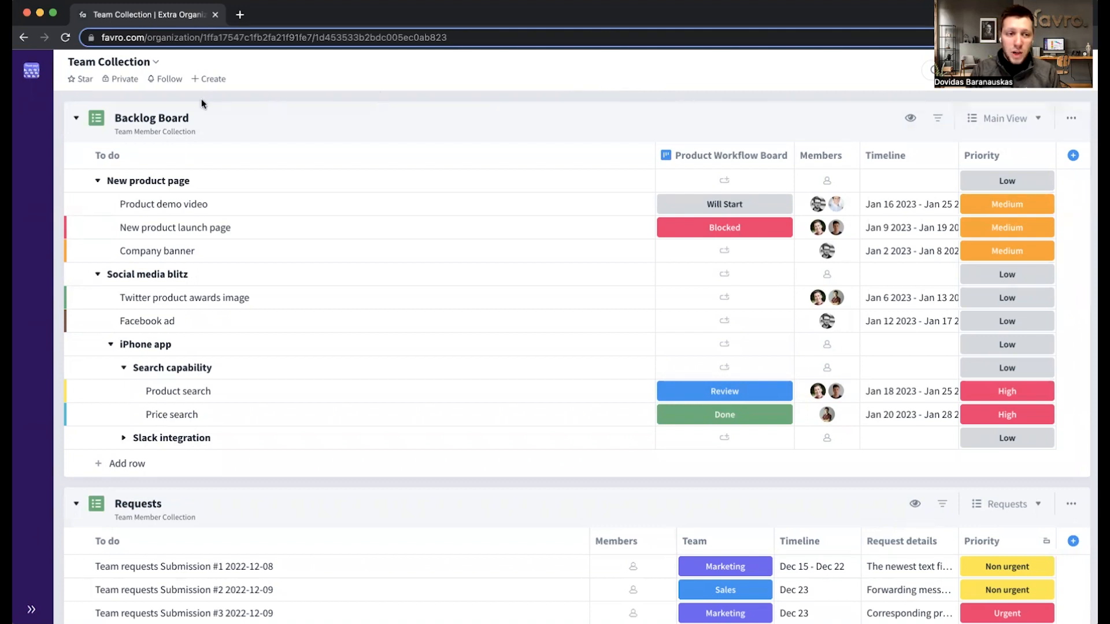
pyautogui.click(31, 70)
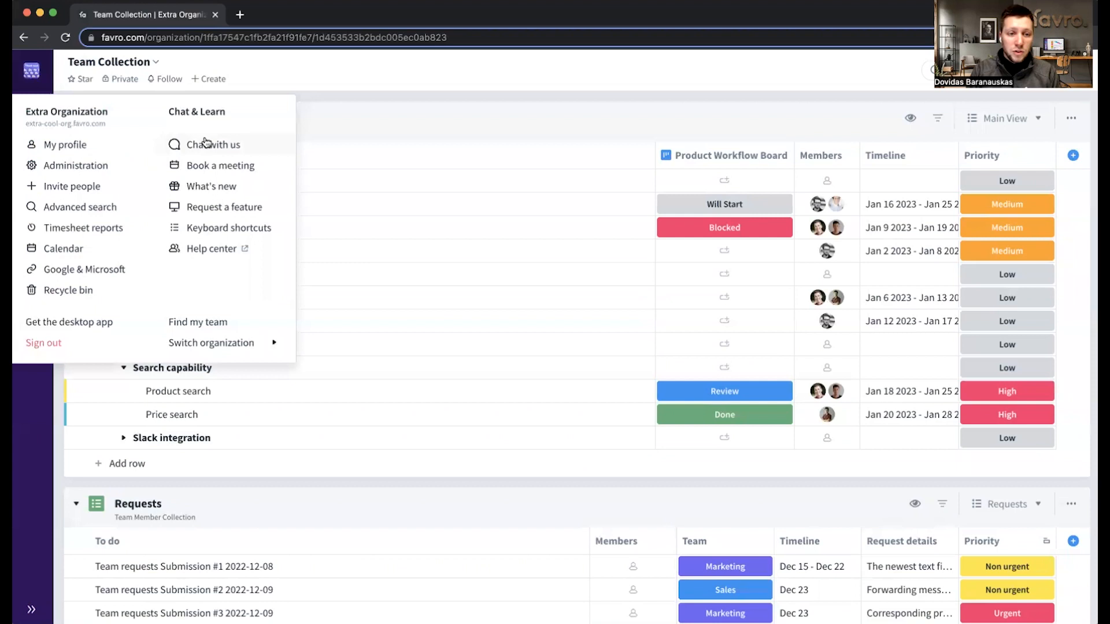
pyautogui.click(358, 100)
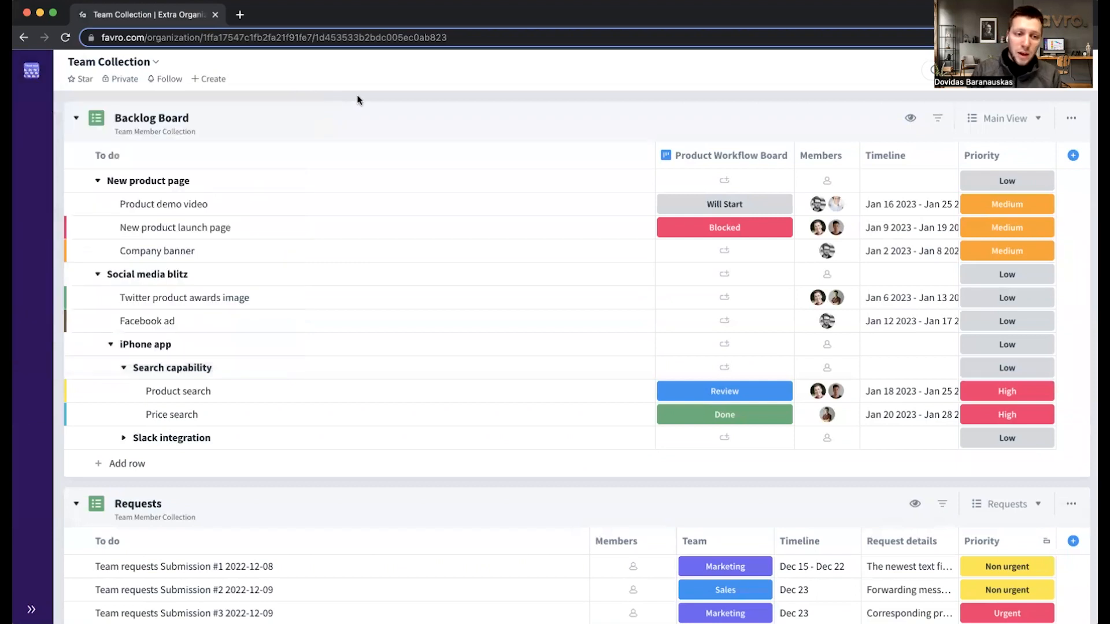